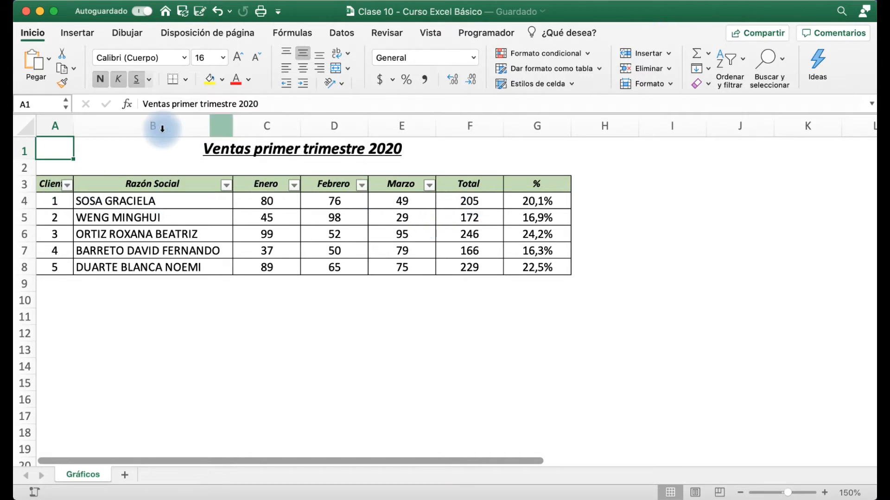
Remove the filter from the header row of the sales table.
left_click(342, 32)
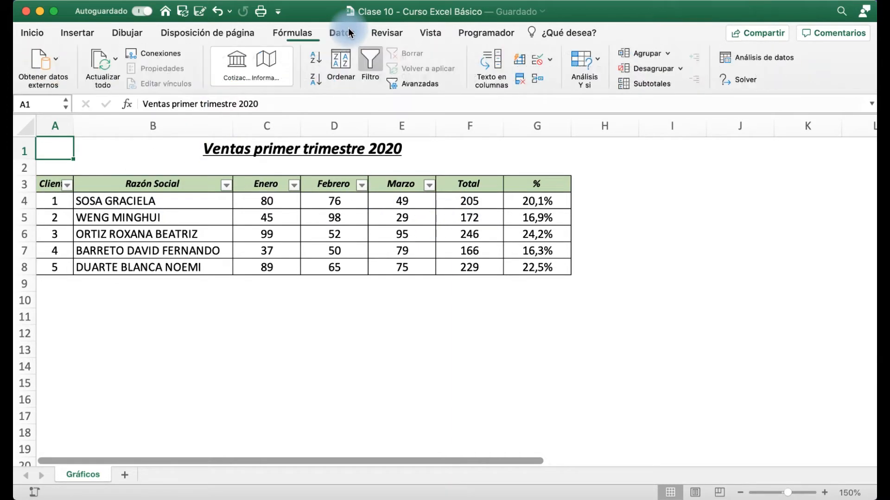
left_click(381, 62)
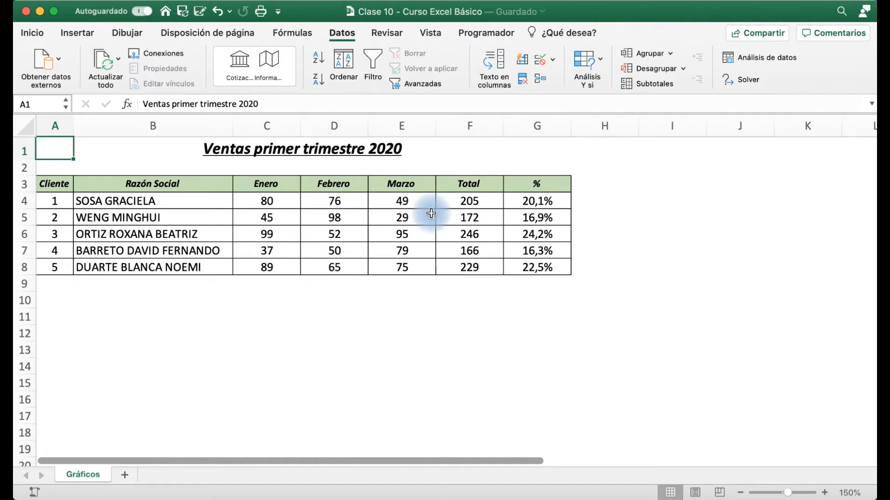
Examine the monthly sales figures and the formulas behind the Total and % columns in row 4.
left_click(271, 205)
key("Down")
key("Down")
key("Down")
left_click_drag(478, 184, 471, 267)
left_click(466, 207)
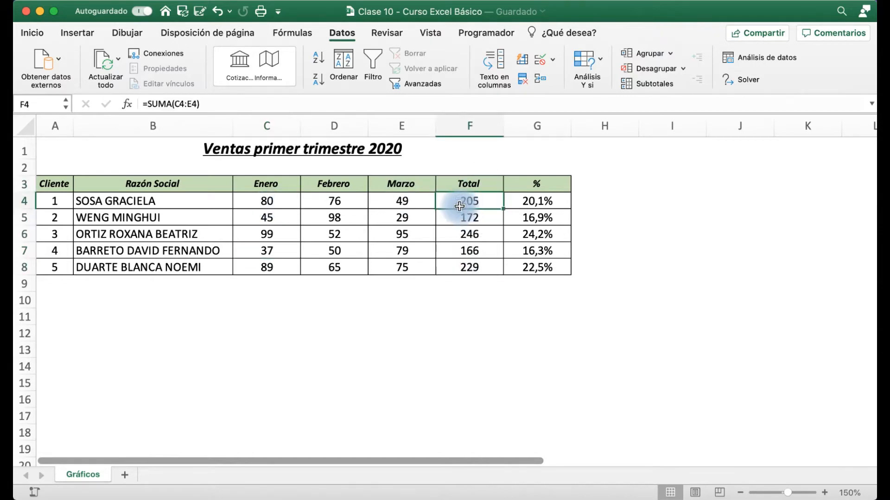
left_click(539, 204)
left_click(260, 103)
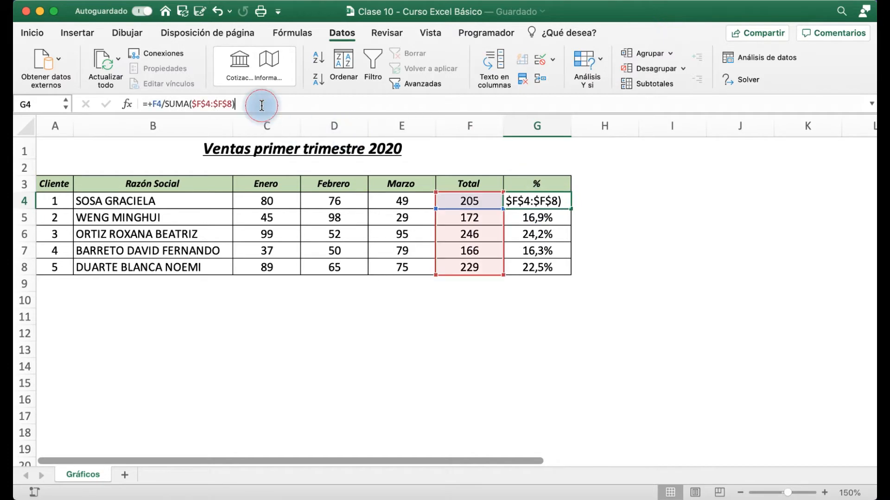
key("Return")
left_click(468, 204)
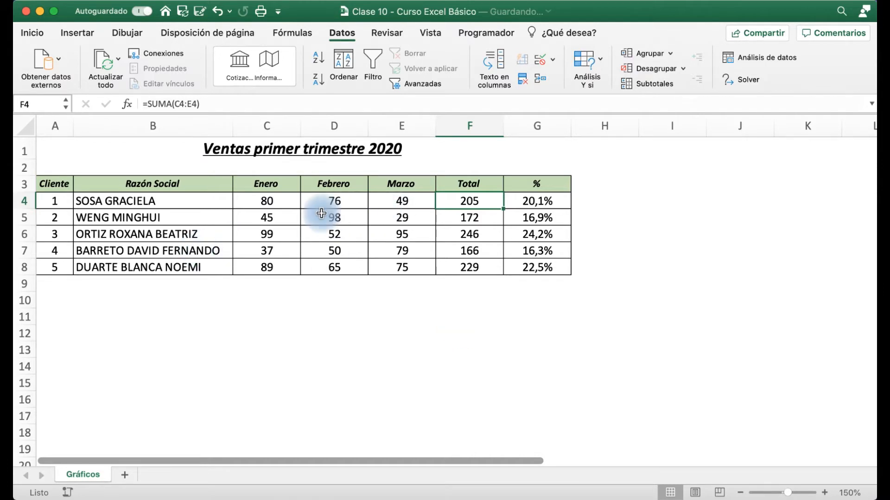
left_click(269, 196)
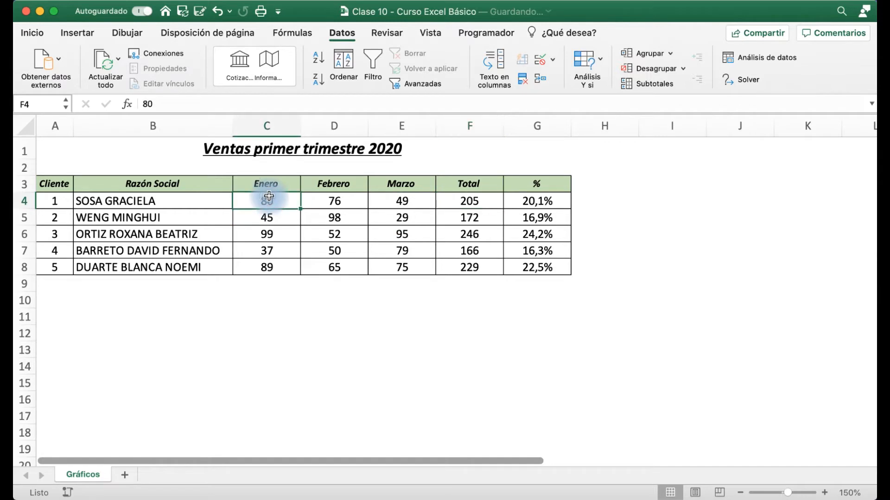
Insert the recommended Barra agrupada chart from the Razón Social and Enero data (B3:C8) and place it below the table.
left_click_drag(269, 177, 187, 270)
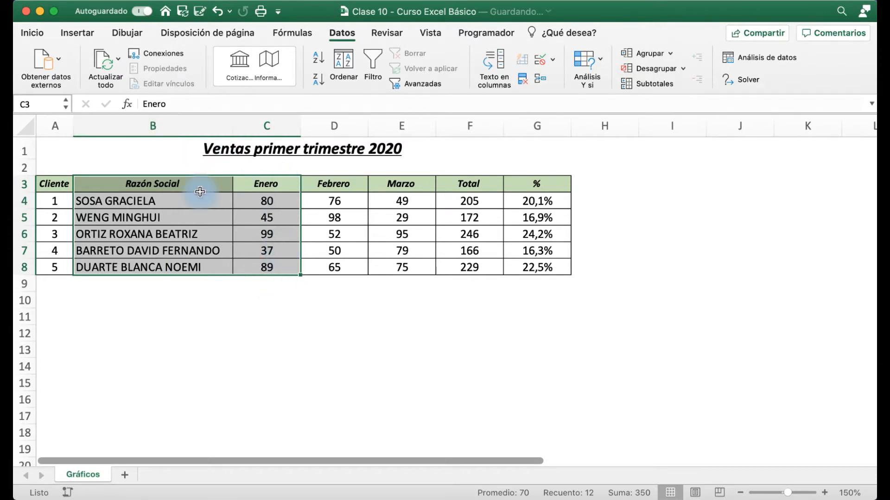
left_click(74, 32)
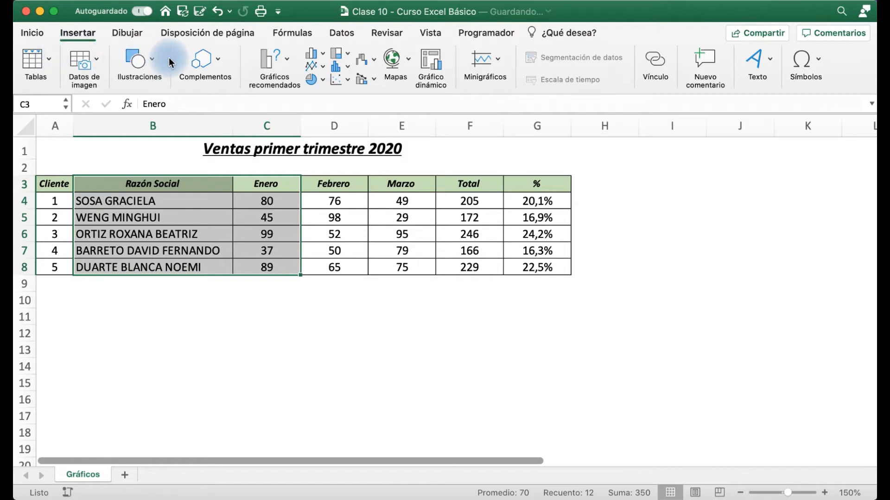
left_click(149, 61)
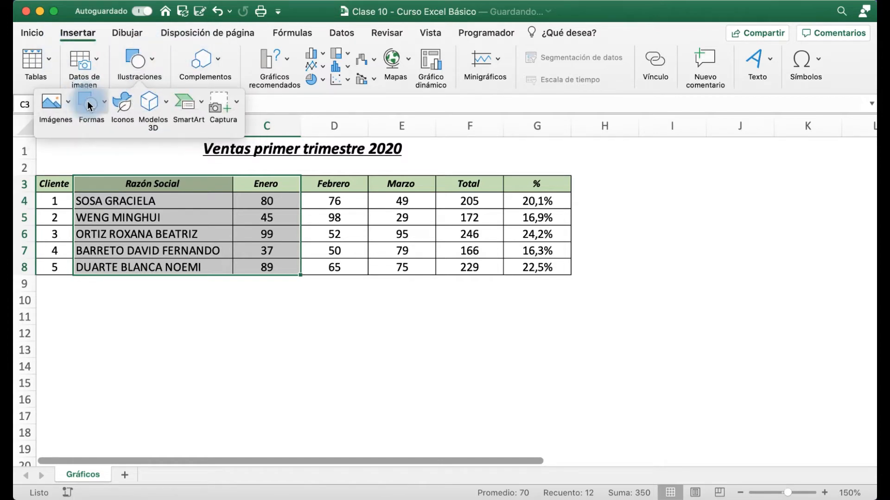
left_click(151, 66)
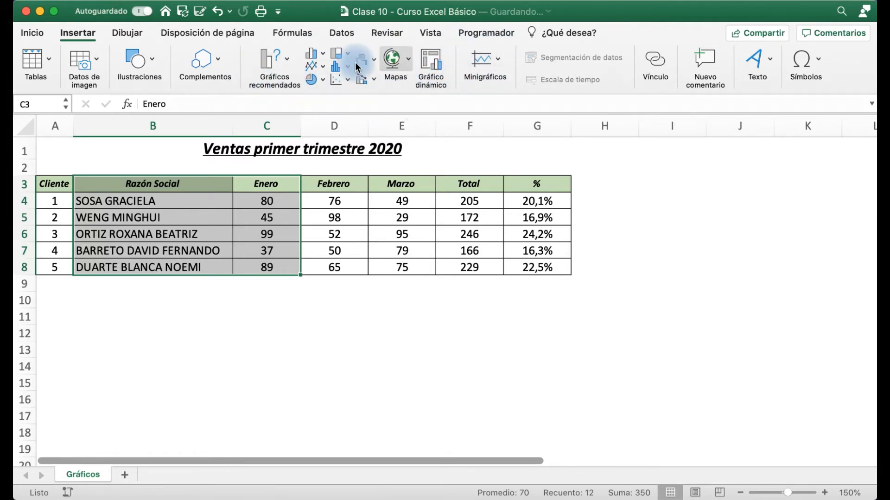
left_click(287, 65)
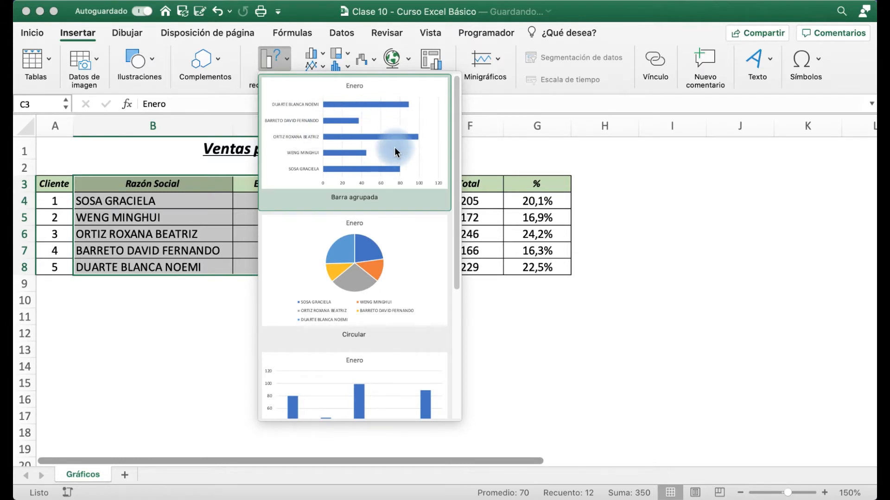
scroll(376, 229, "down", 5)
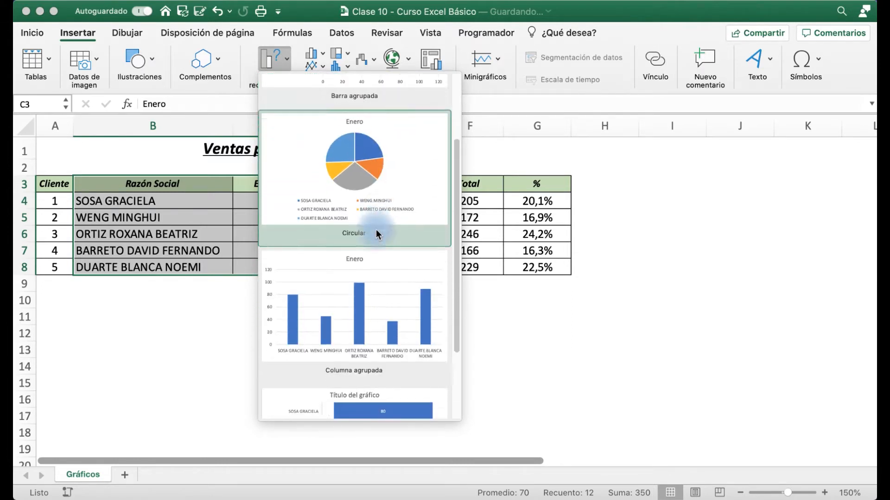
scroll(375, 229, "down", 1)
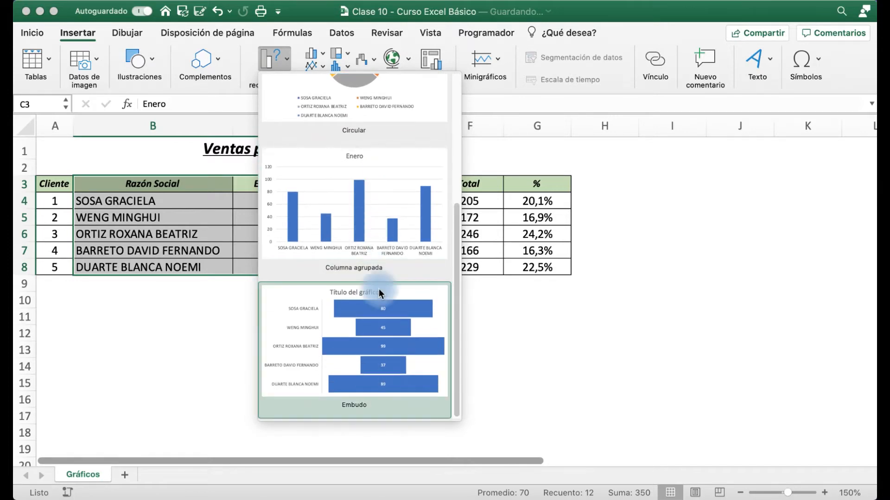
scroll(384, 340, "up", 6)
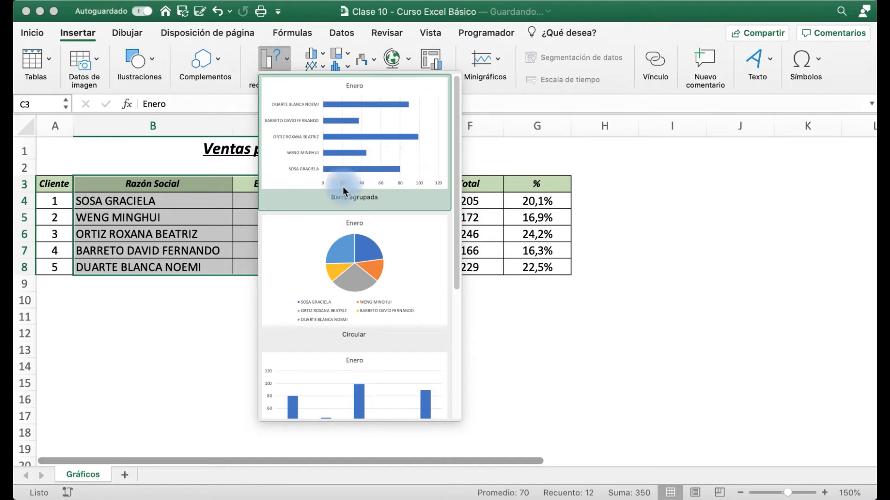
left_click(377, 135)
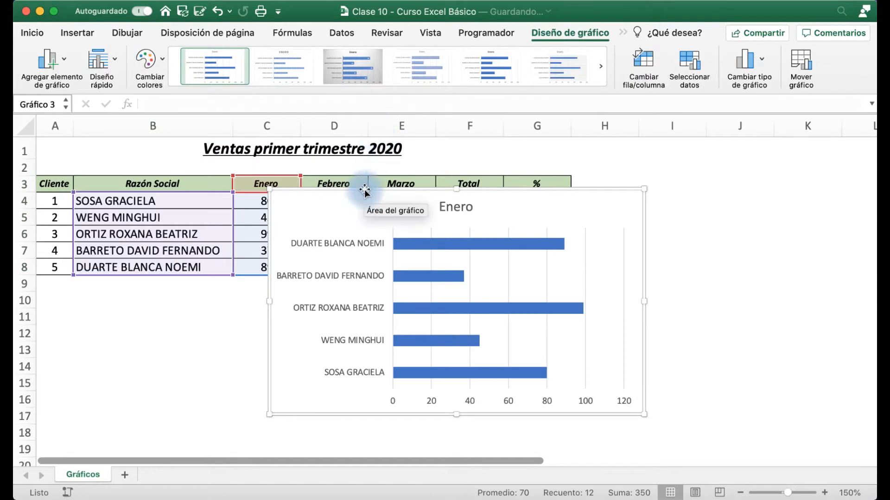
left_click_drag(360, 189, 145, 280)
scroll(477, 283, "down", 3)
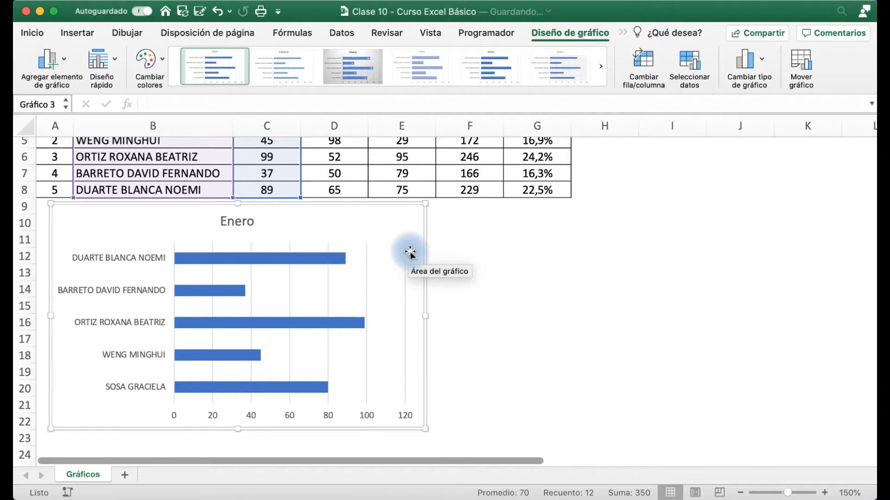
Try the solid black and solid blue shape styles on the chart area, and undo both.
left_click(624, 30)
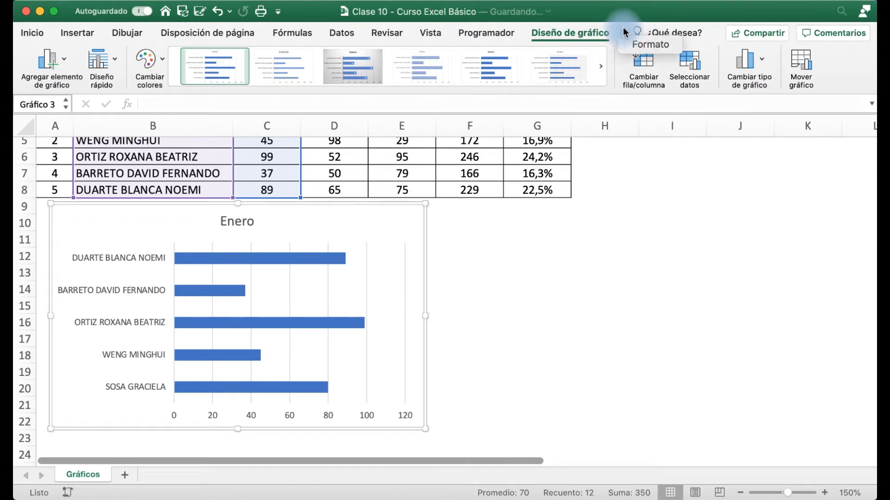
left_click(616, 33)
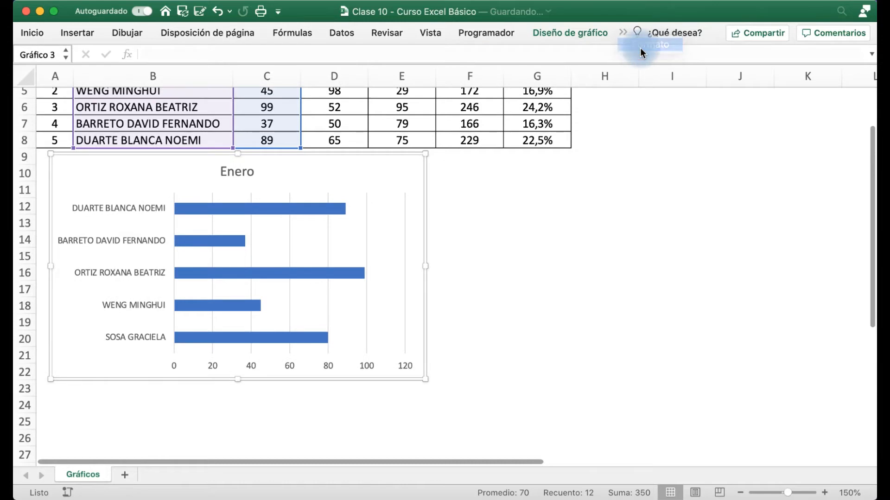
left_click(621, 32)
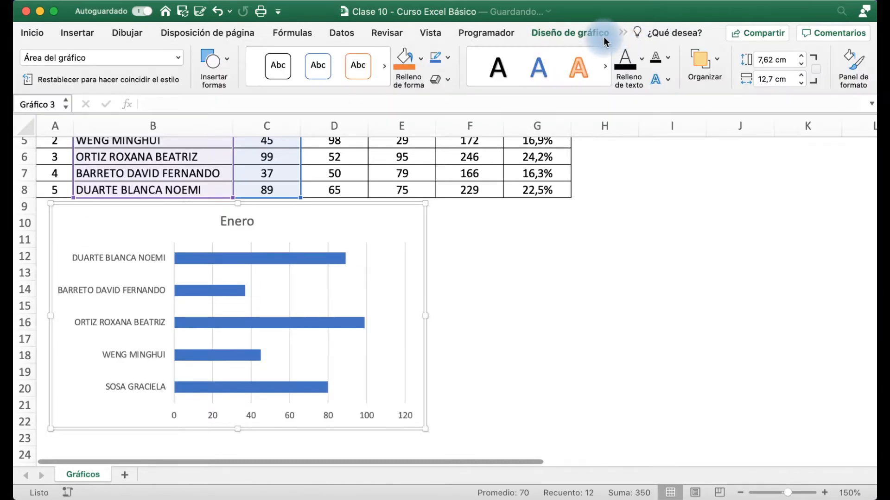
left_click(621, 34)
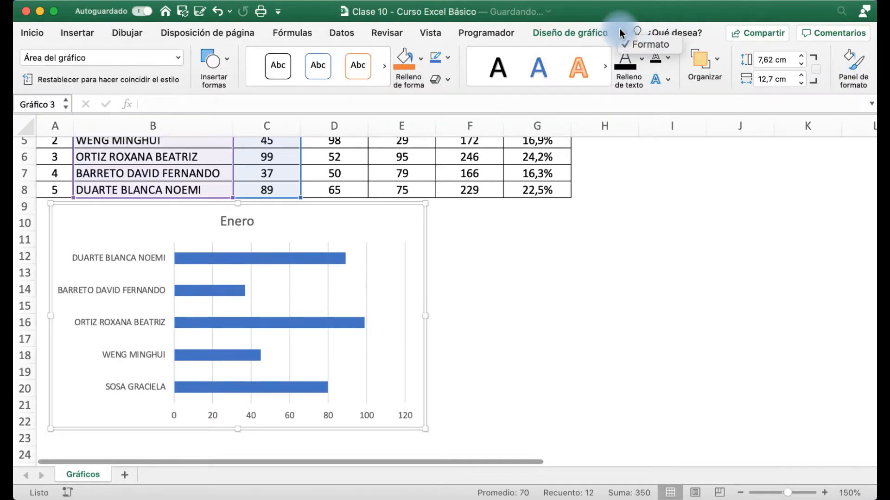
left_click(622, 30)
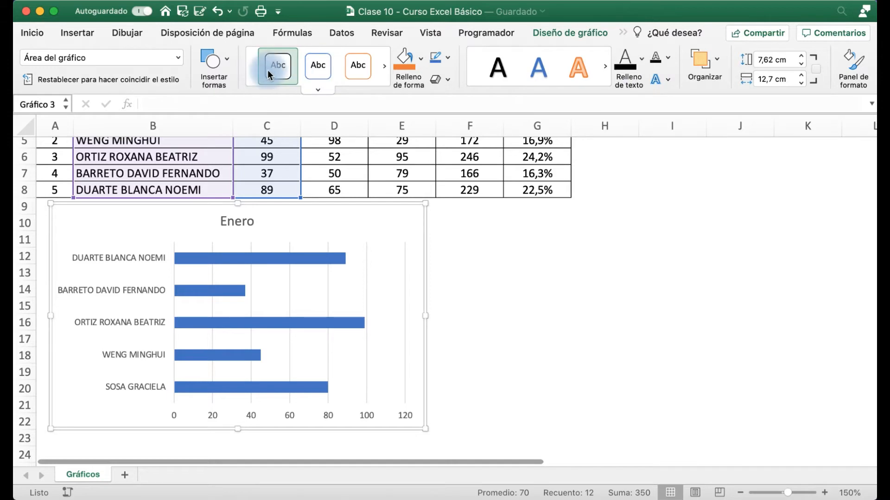
left_click(384, 68)
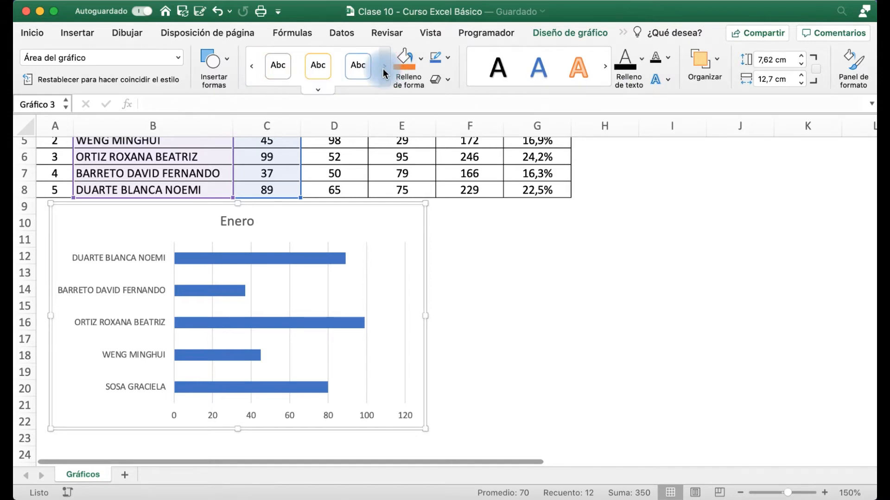
left_click(383, 67)
left_click(316, 71)
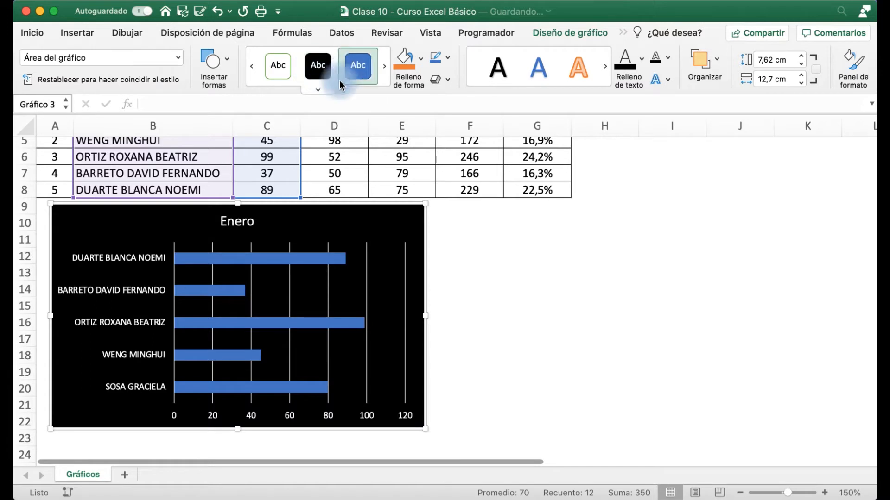
left_click(357, 69)
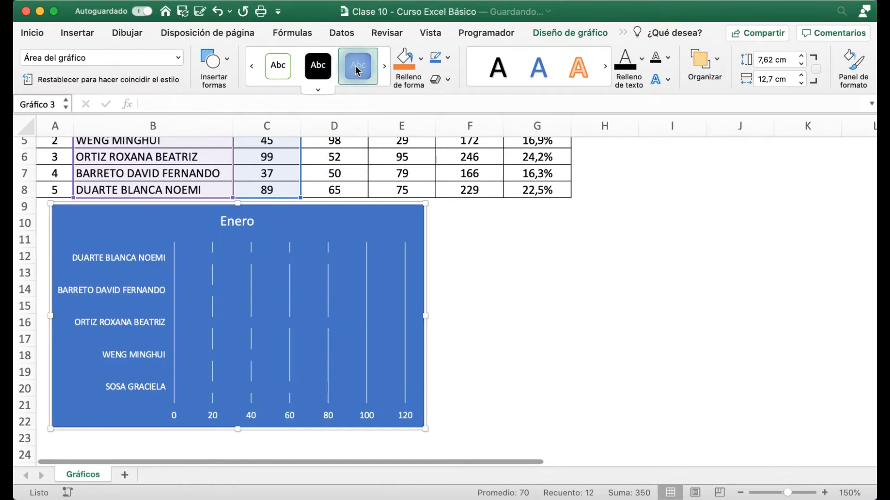
left_click(217, 12)
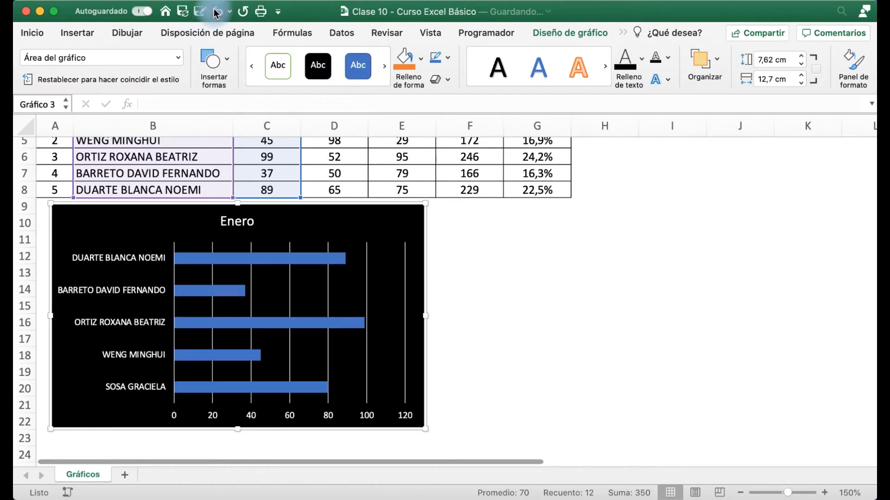
left_click(216, 11)
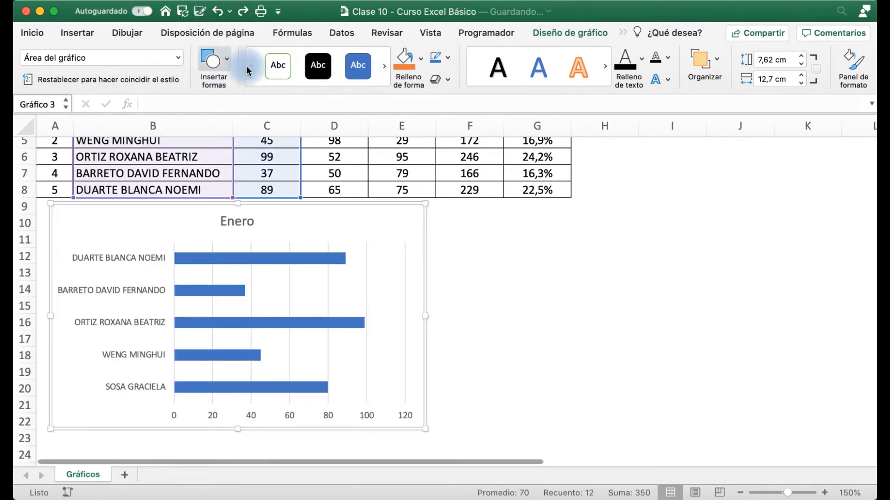
Examine the shape and illustration insertion choices, the WordArt text styles and the arrange options available for the chart.
left_click(228, 63)
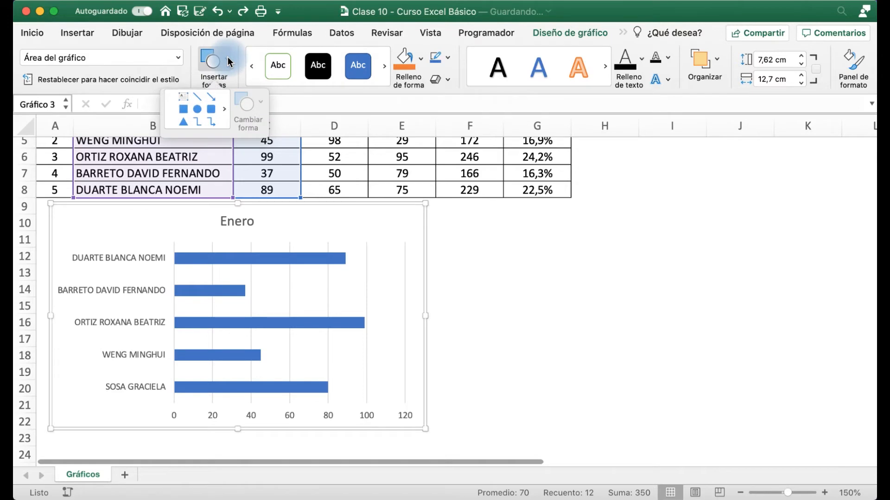
left_click(229, 63)
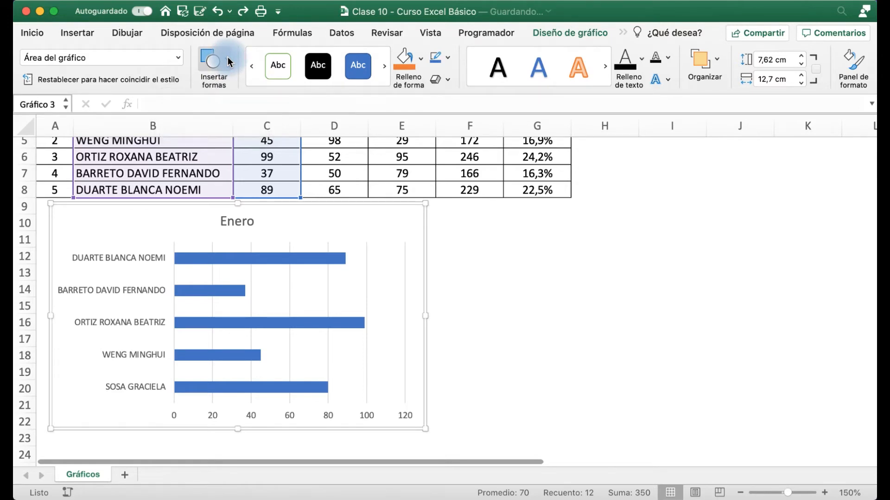
left_click(73, 33)
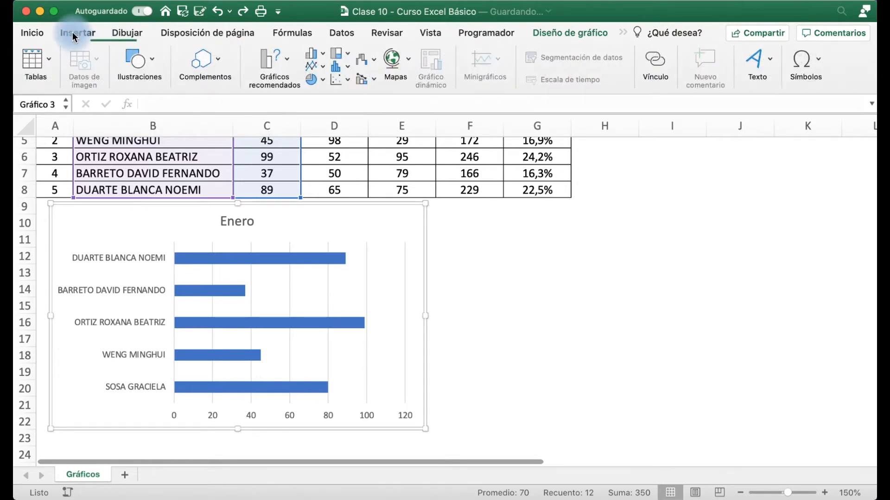
left_click(151, 64)
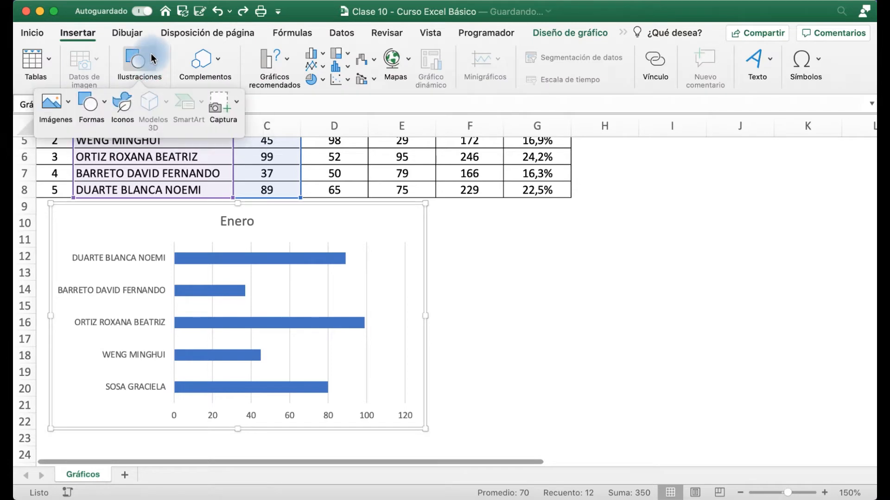
left_click(151, 64)
left_click(622, 31)
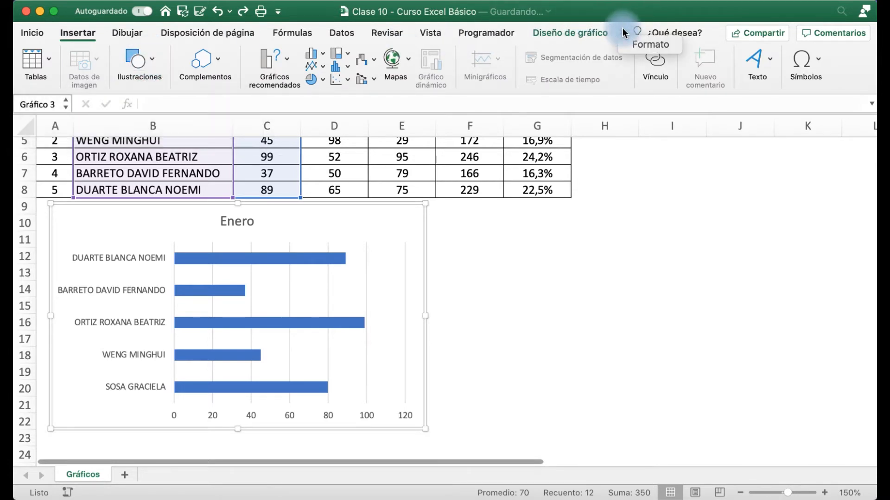
left_click(643, 41)
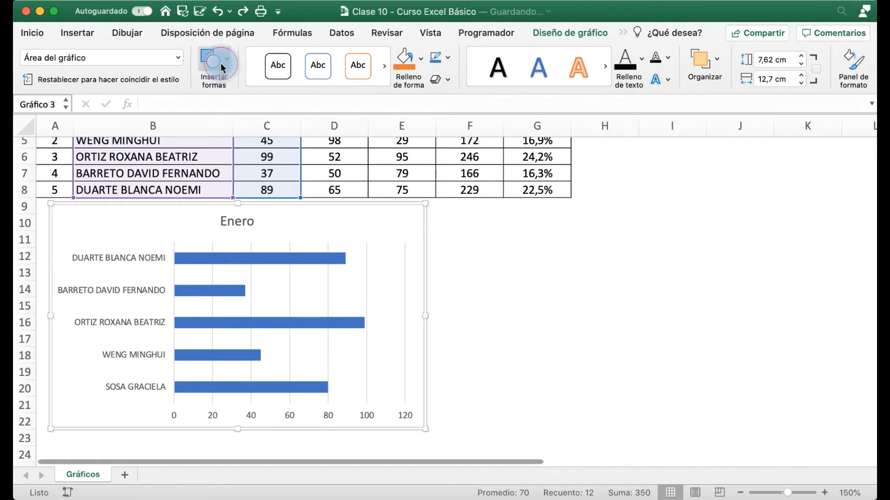
left_click(221, 63)
left_click(221, 63)
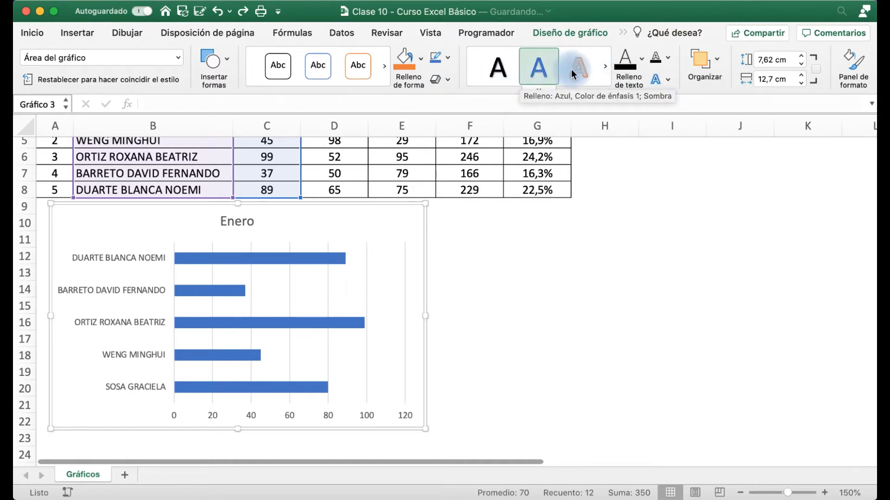
left_click(605, 66)
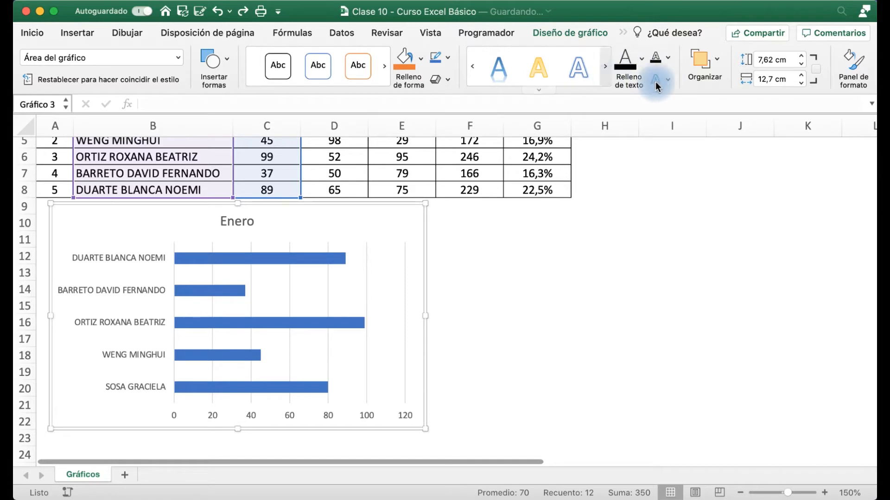
left_click(718, 60)
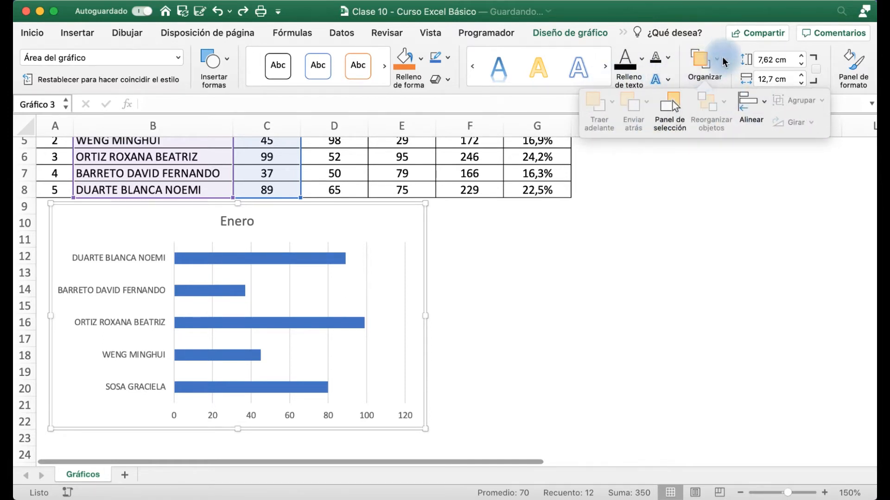
left_click(717, 59)
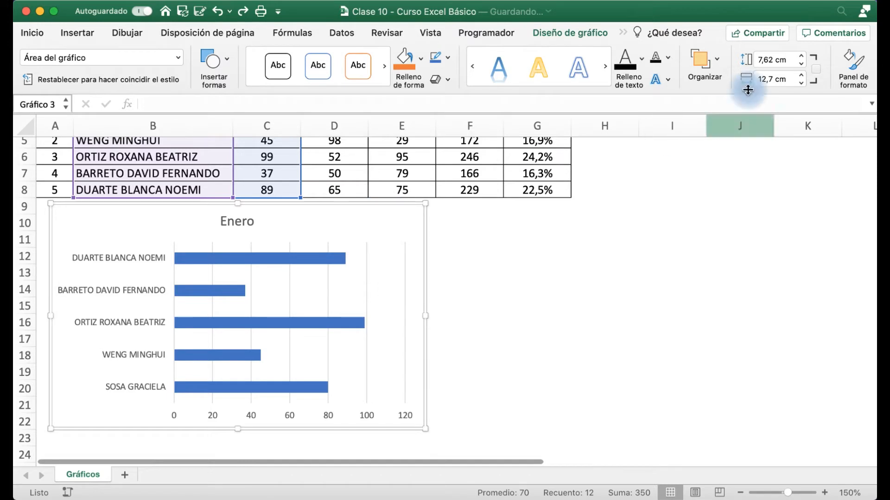
Set the chart's height to 8 cm and widen it to about 17,62 cm so it reaches the table's outer edge.
left_click_drag(802, 66, 802, 59)
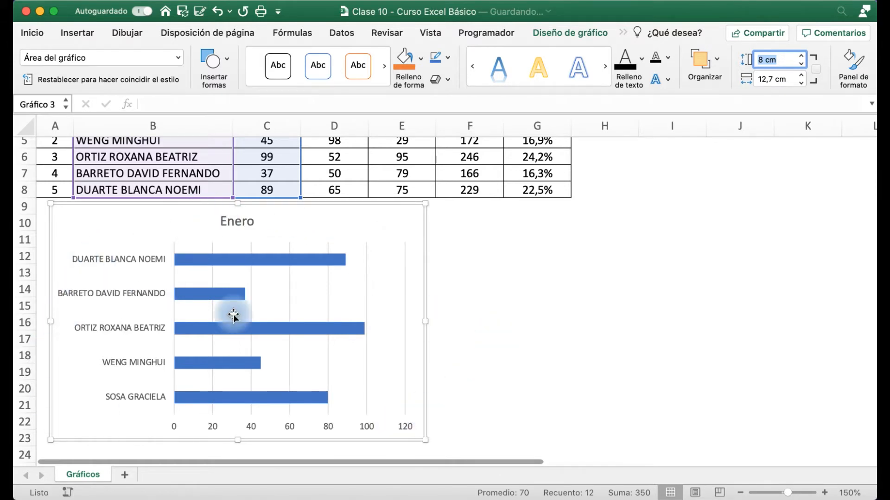
mouse_move(52, 327)
left_mouse_down()
mouse_move(104, 318)
mouse_move(54, 315)
left_mouse_up()
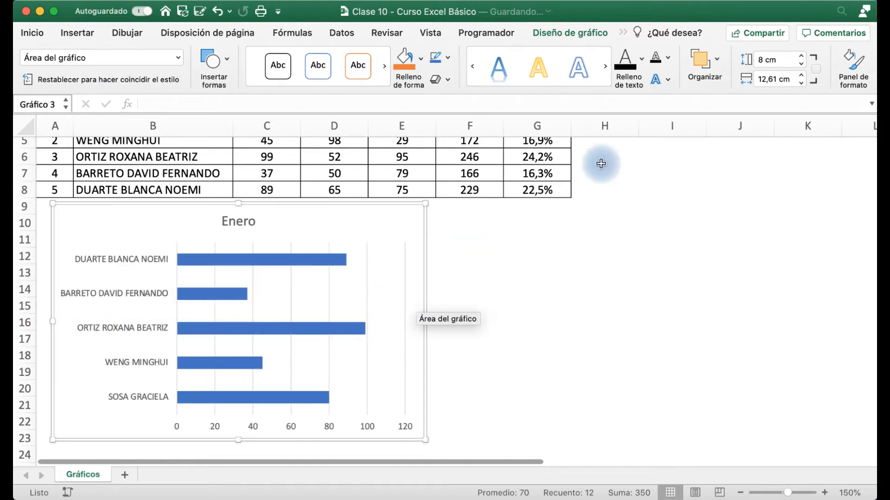
left_click(803, 85)
left_click(803, 85)
left_click(803, 85)
left_click(803, 85)
left_click(802, 75)
left_click(801, 75)
left_click(802, 75)
left_click(801, 75)
left_click_drag(428, 323, 570, 313)
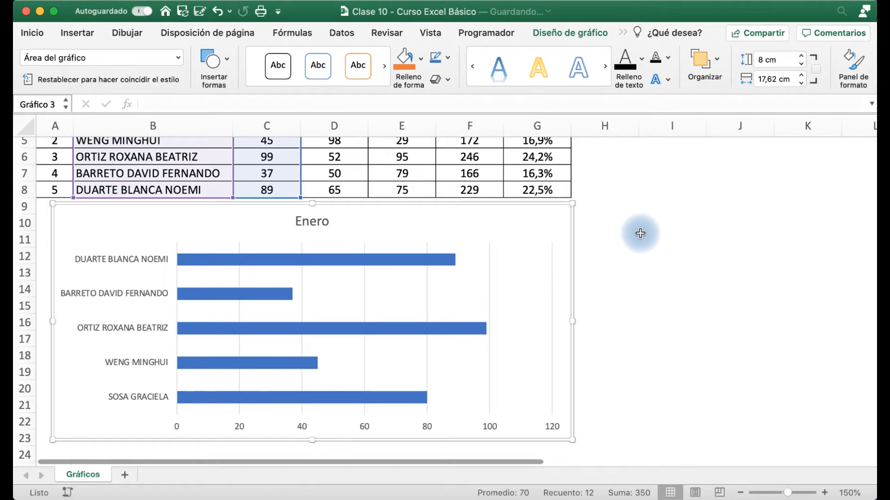
Lock the chart's aspect ratio and reduce its width to 16,4 cm so the height scales with it.
left_click(818, 71)
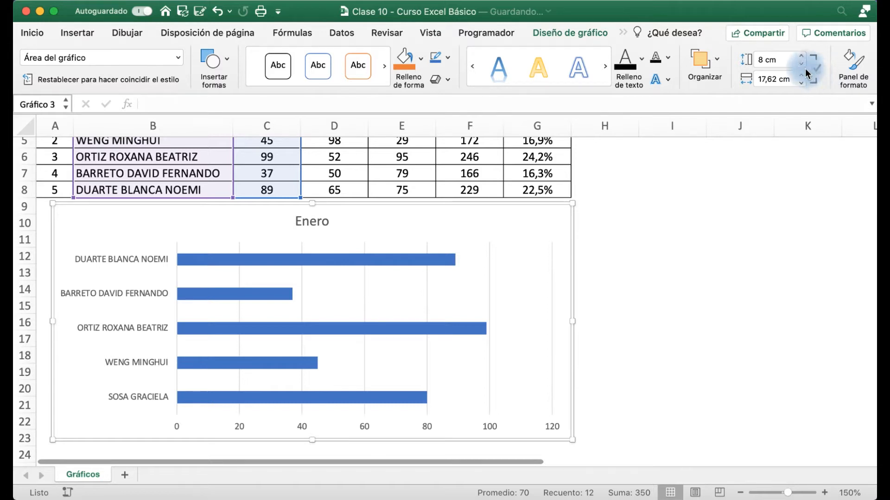
left_click(801, 83)
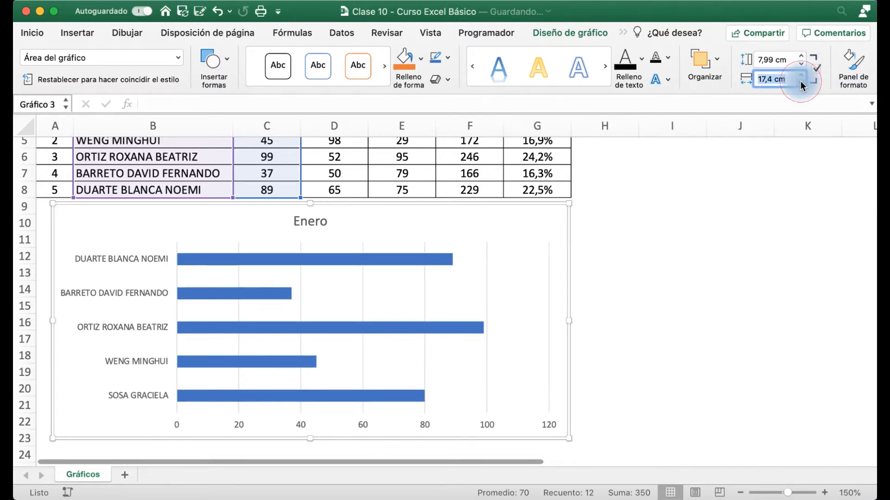
left_click(801, 83)
left_click(801, 84)
left_click(801, 83)
left_click(801, 83)
left_click(800, 83)
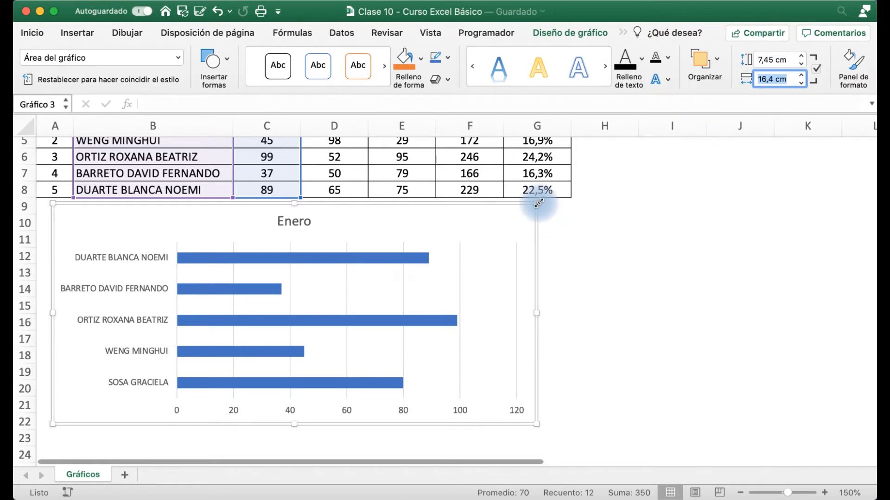
Try widening the chart, undo that, scale it proportionally to about 7,06 by 15,55 cm, and reposition it just below the table.
left_click_drag(538, 204, 665, 306)
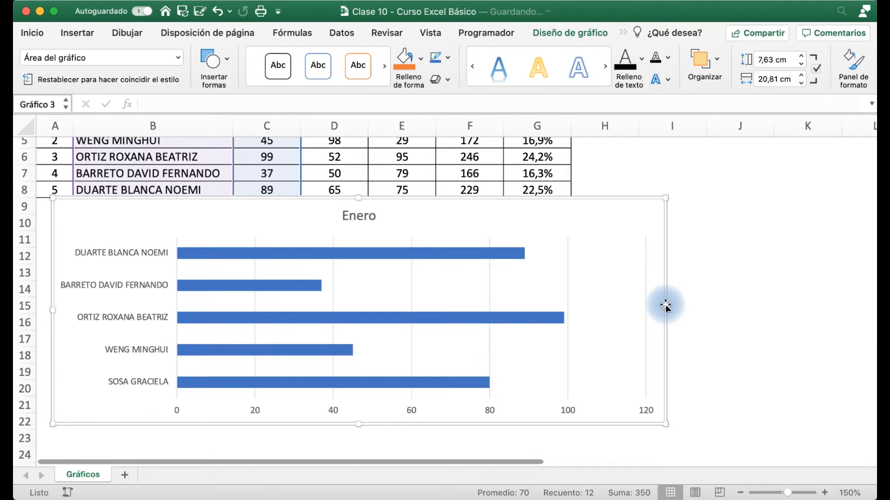
left_click(215, 14)
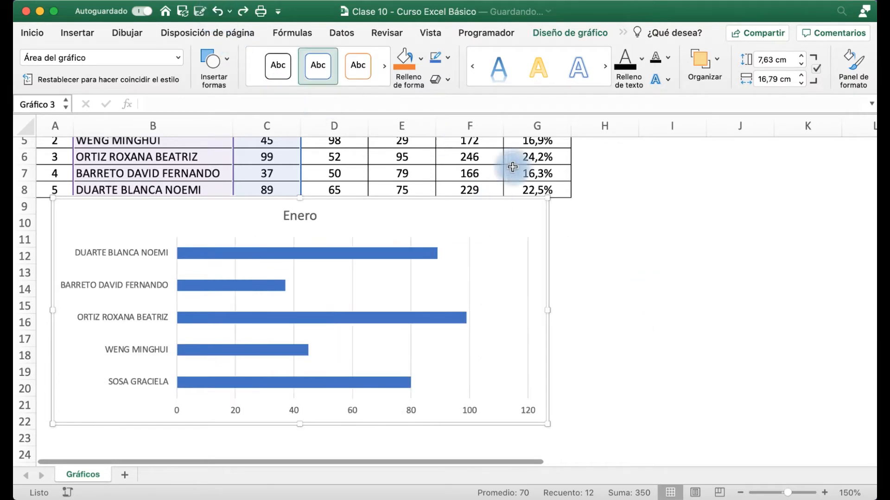
left_click_drag(550, 198, 511, 236)
mouse_move(446, 214)
left_mouse_down()
mouse_move(440, 204)
mouse_move(452, 211)
mouse_move(460, 201)
mouse_move(445, 201)
mouse_move(448, 207)
mouse_move(471, 165)
mouse_move(579, 172)
mouse_move(439, 205)
left_mouse_up()
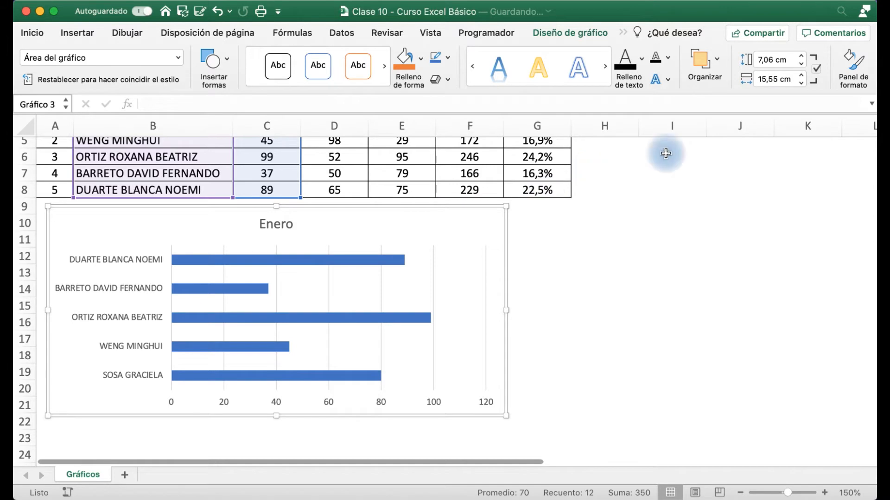
Move the chart to a new sheet named Gráfico1, check the Gráficos sheet, and return to the chart sheet.
right_click(459, 209)
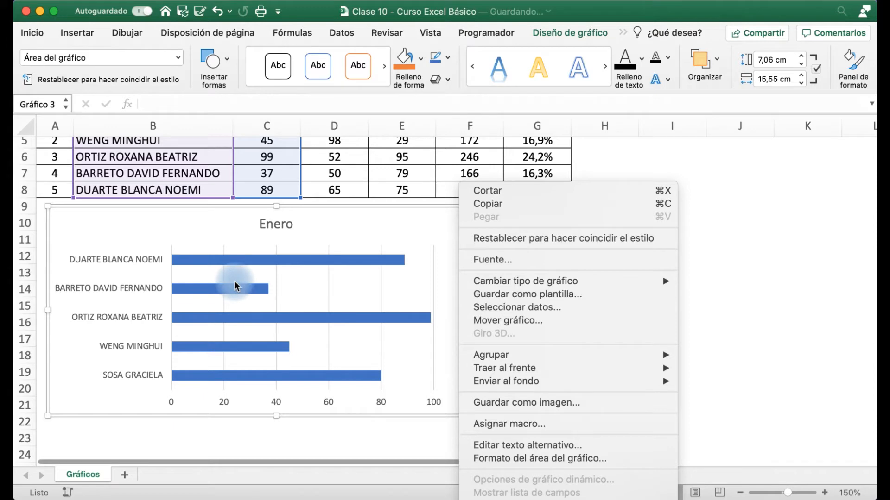
left_click(526, 321)
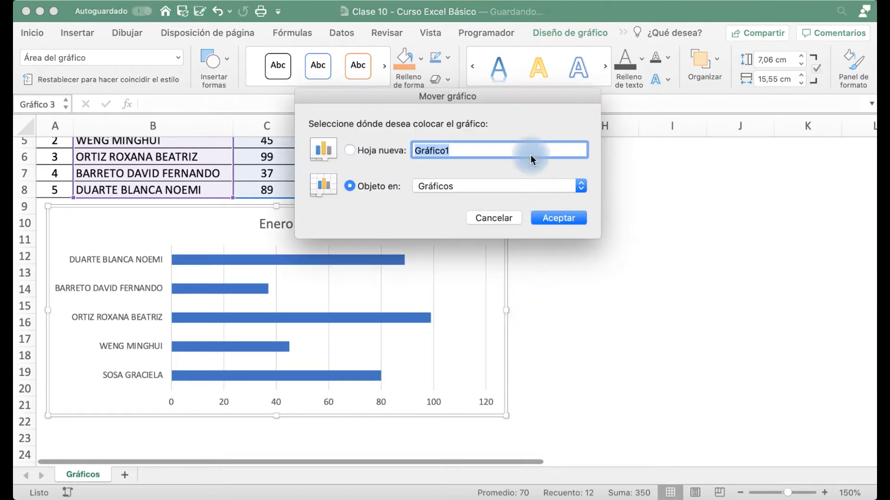
left_click_drag(513, 94, 658, 89)
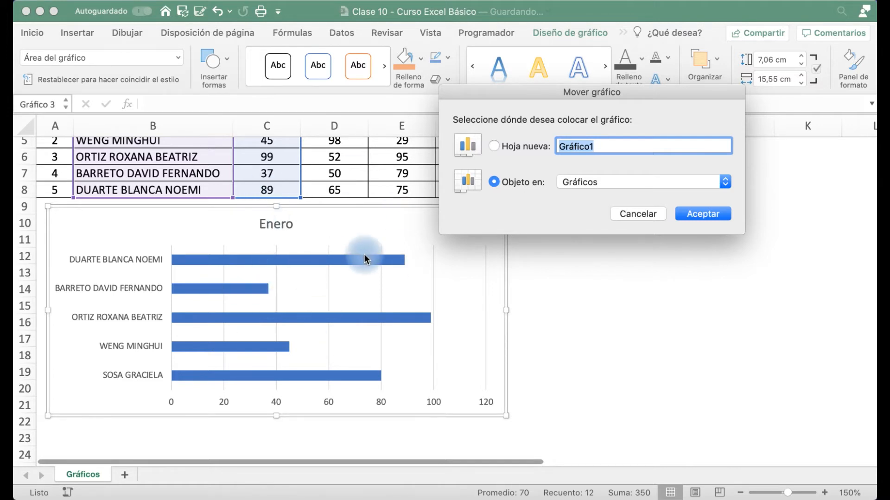
left_click(494, 146)
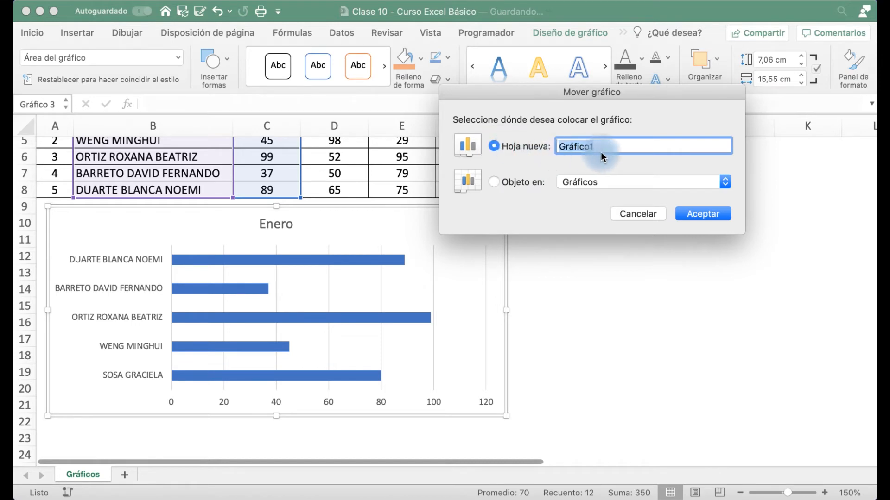
left_click(701, 214)
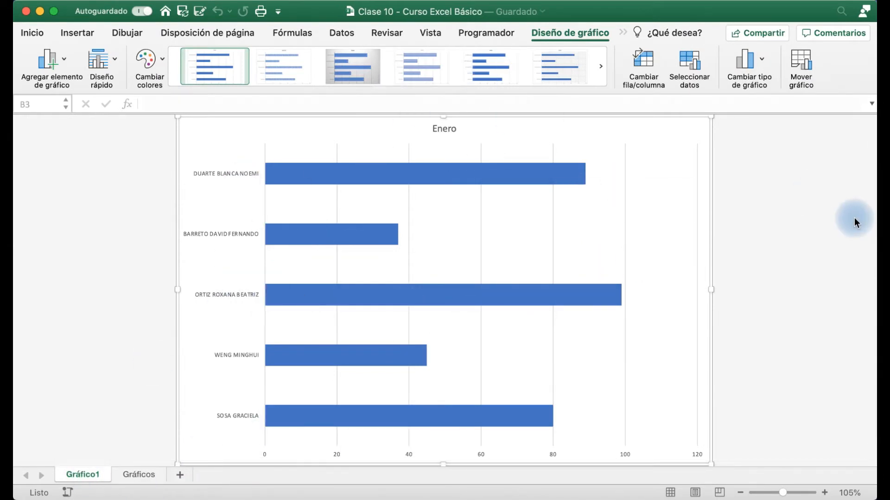
left_click(143, 475)
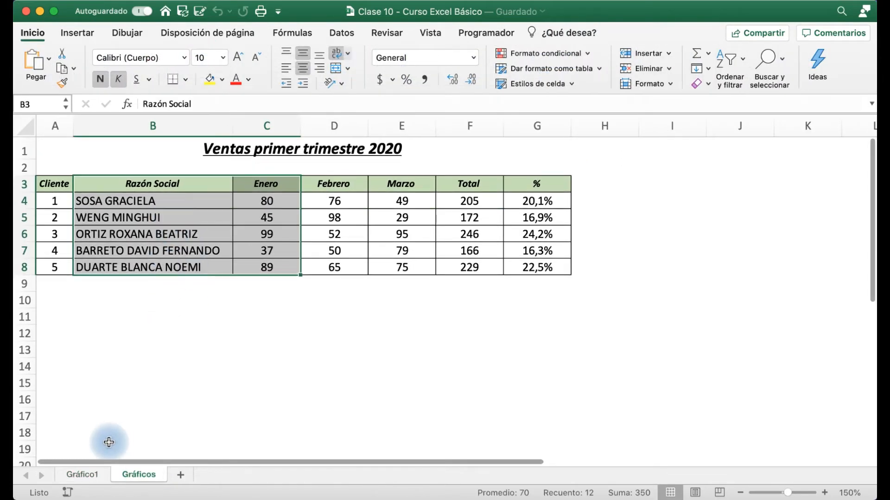
left_click(84, 475)
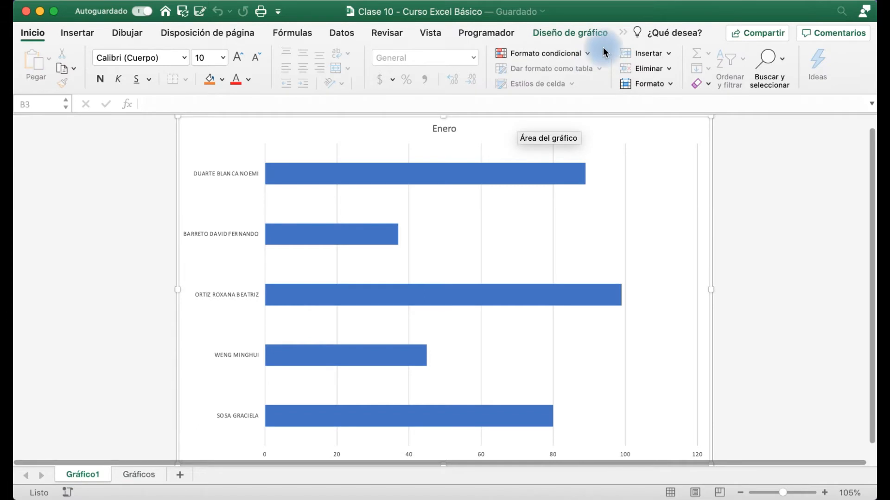
Try several chart styles on the Enero chart, including the shaded-bar, striped-bar and dark outlined-bar ones.
left_click(583, 31)
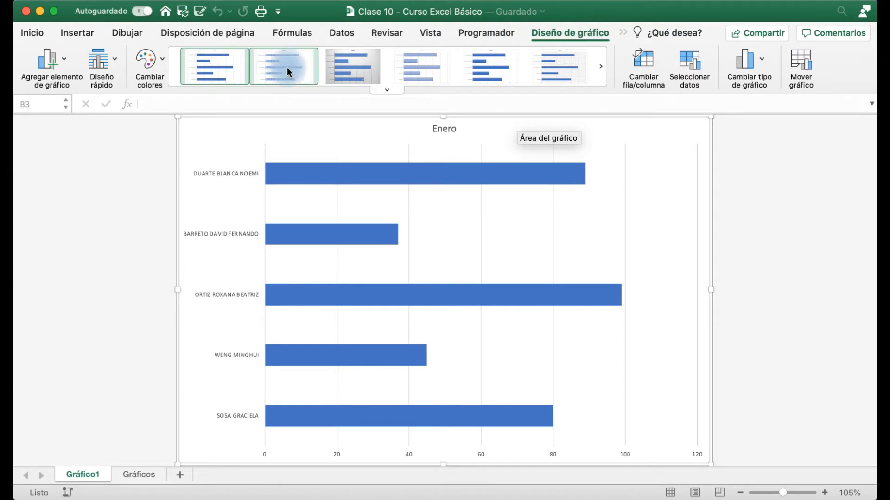
left_click(480, 62)
left_click(416, 65)
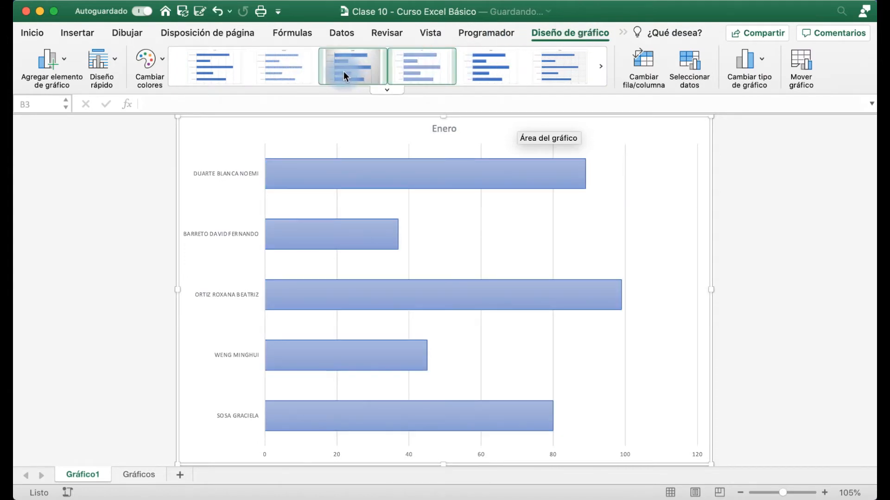
left_click(343, 73)
left_click(278, 78)
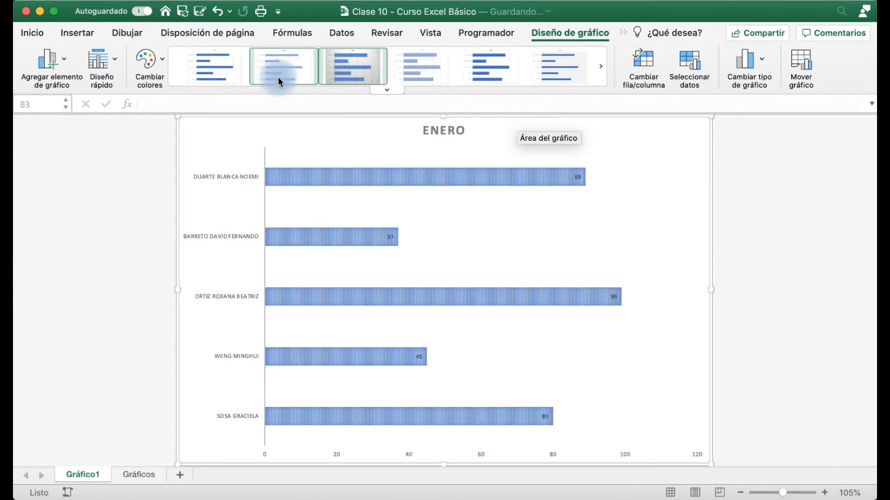
left_click(602, 68)
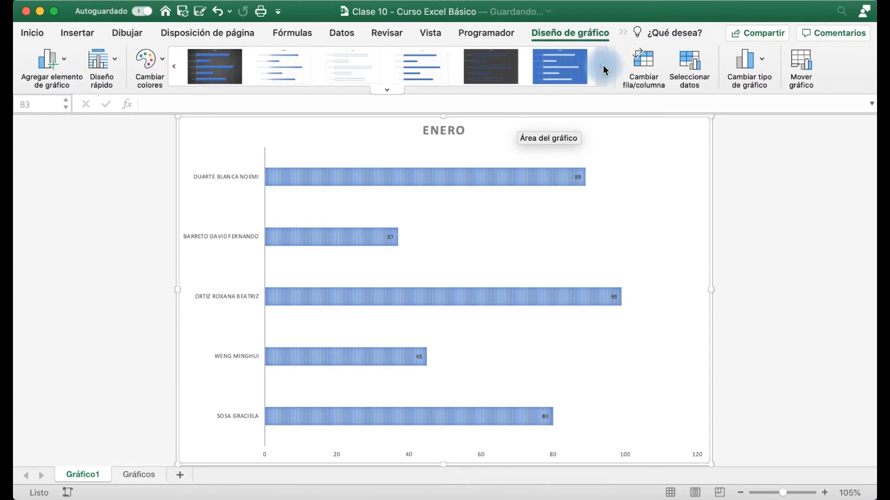
left_click(492, 68)
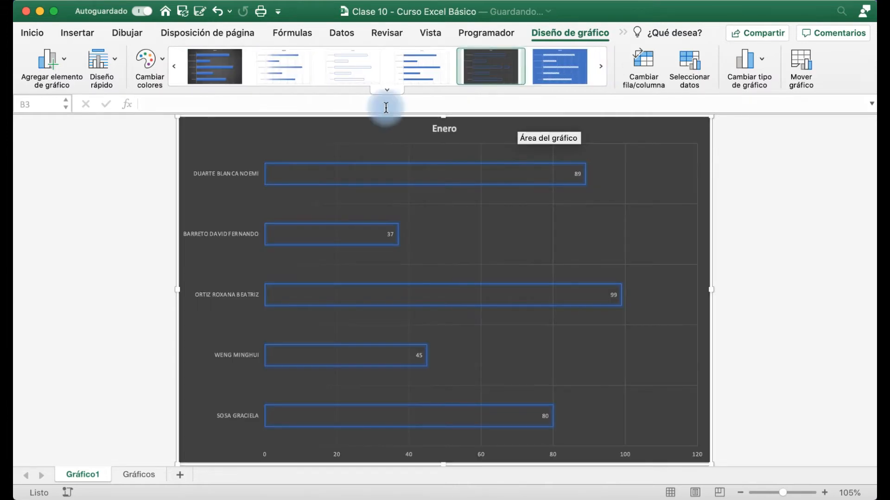
left_click(422, 72)
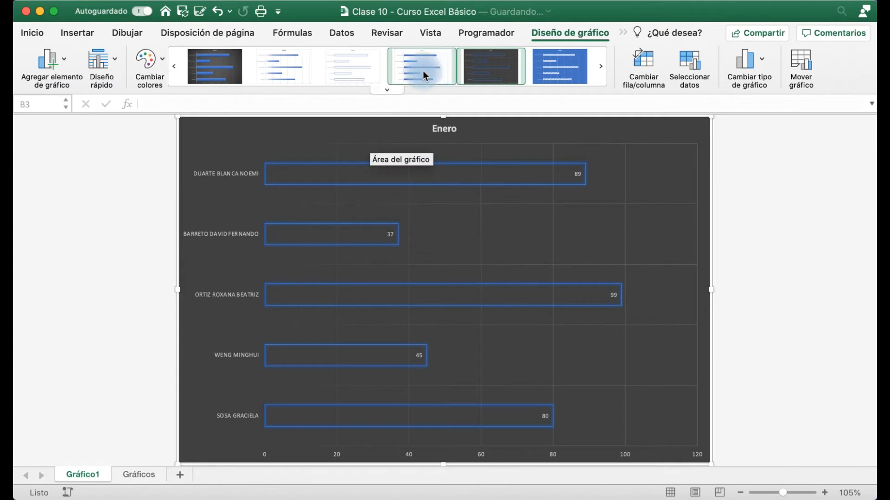
Apply the gradient-bar chart style and recolor the chart with the third Multicolor palette, which starts with orange.
left_click(279, 68)
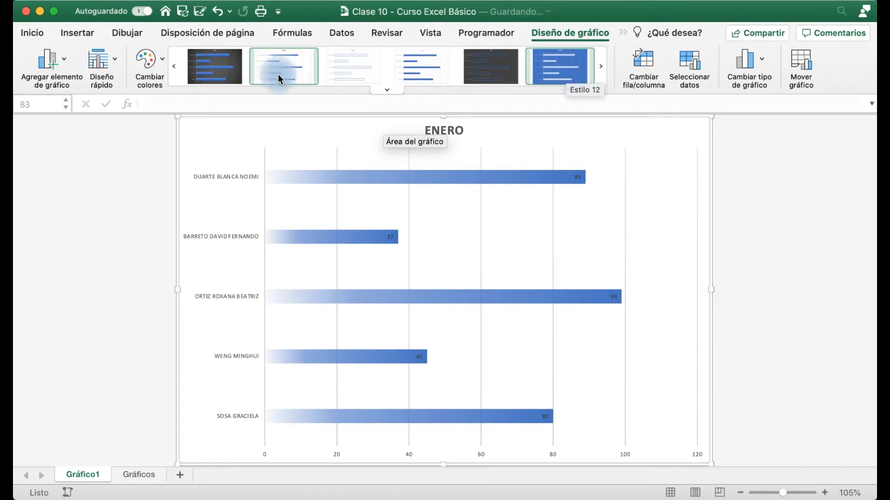
left_click(152, 62)
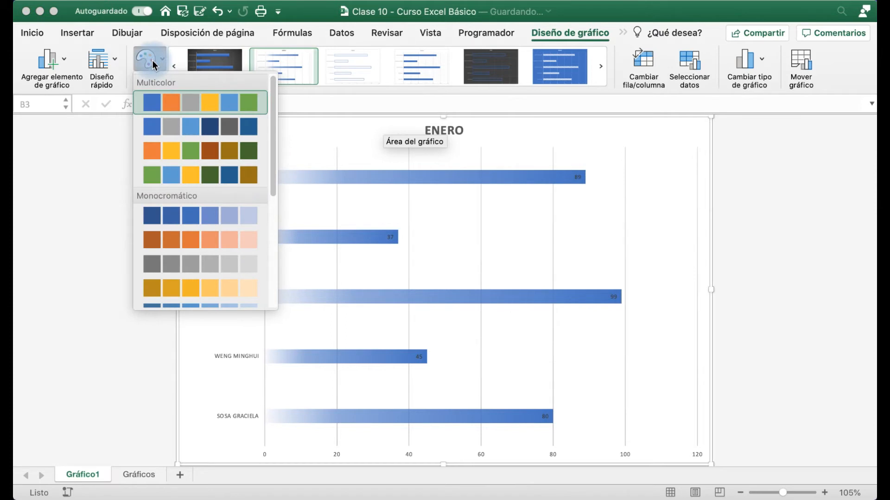
left_click(190, 152)
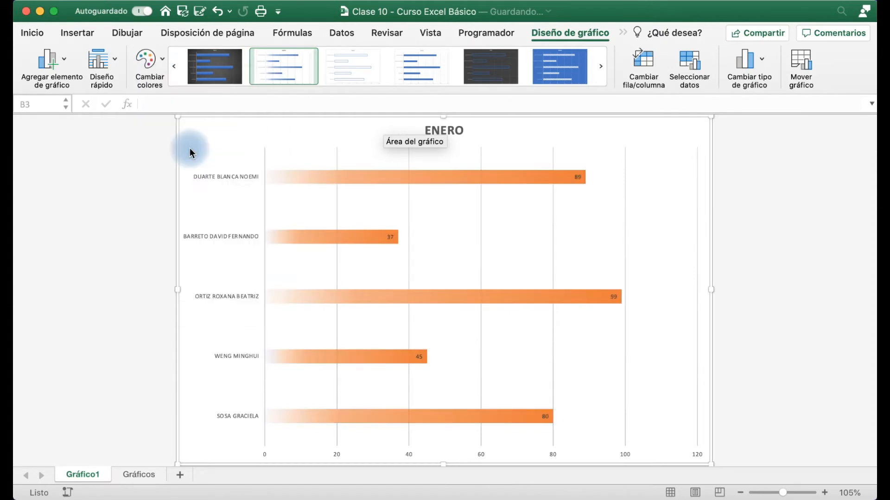
Try the second, eighth and ninth quick layouts on the Enero bar chart.
left_click(103, 62)
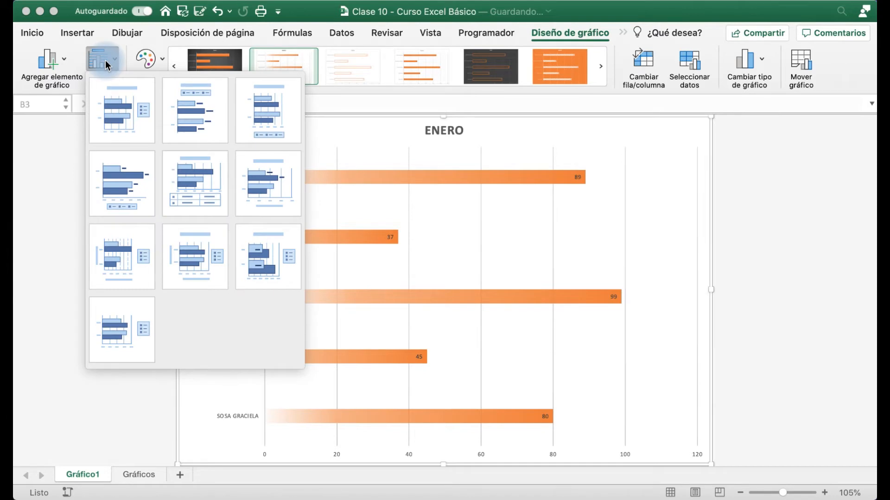
left_click(106, 64)
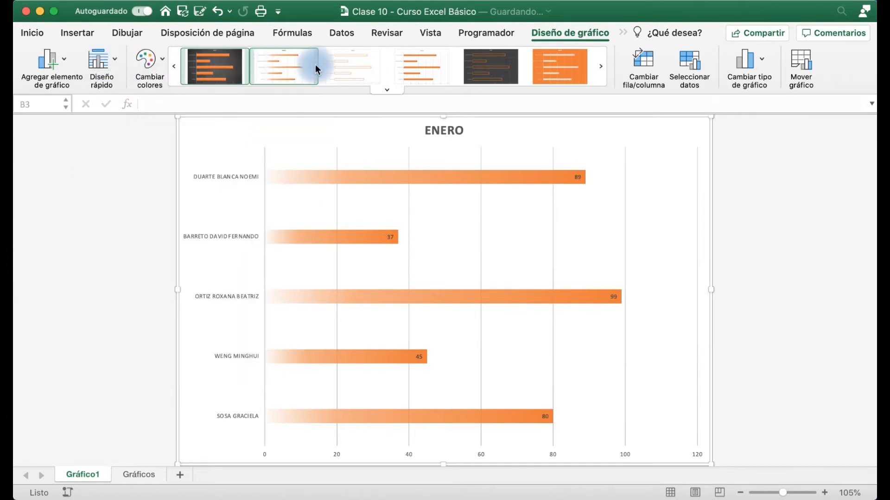
left_click(109, 60)
left_click(209, 111)
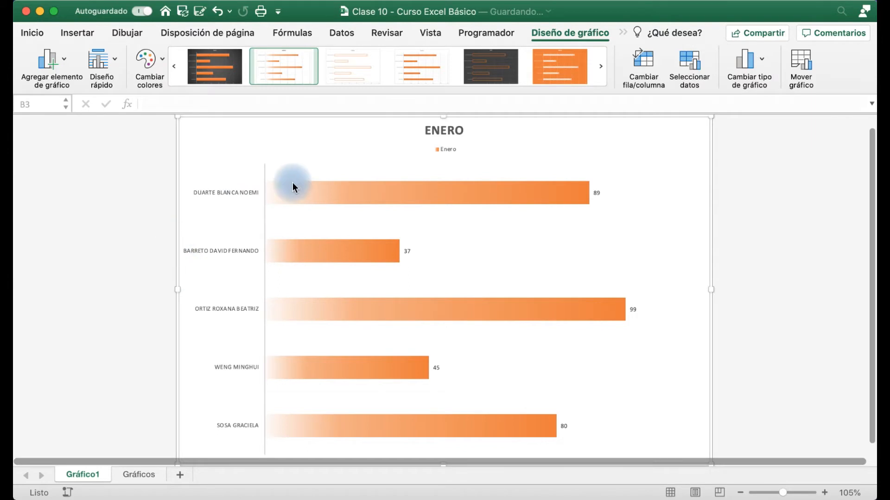
left_click(103, 59)
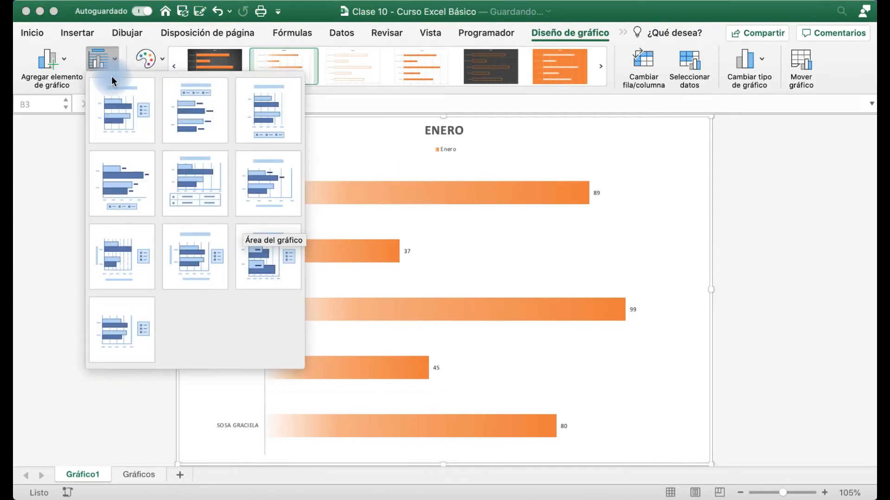
left_click(208, 254)
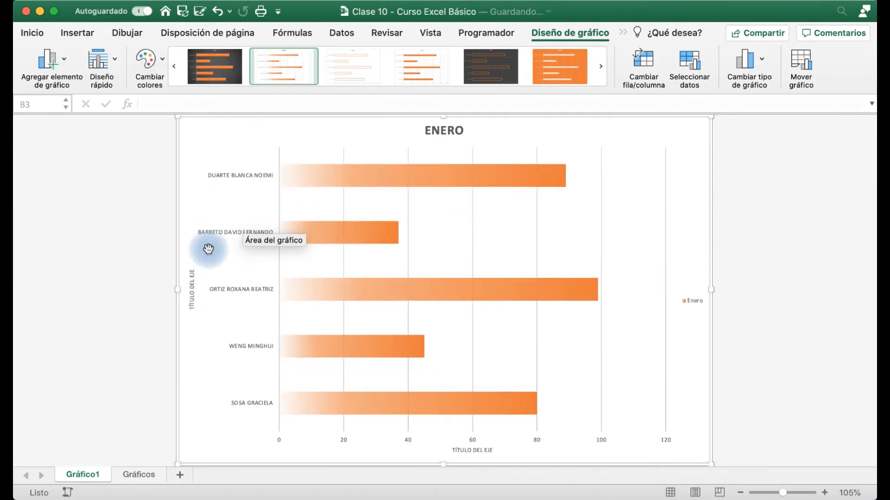
left_click(101, 58)
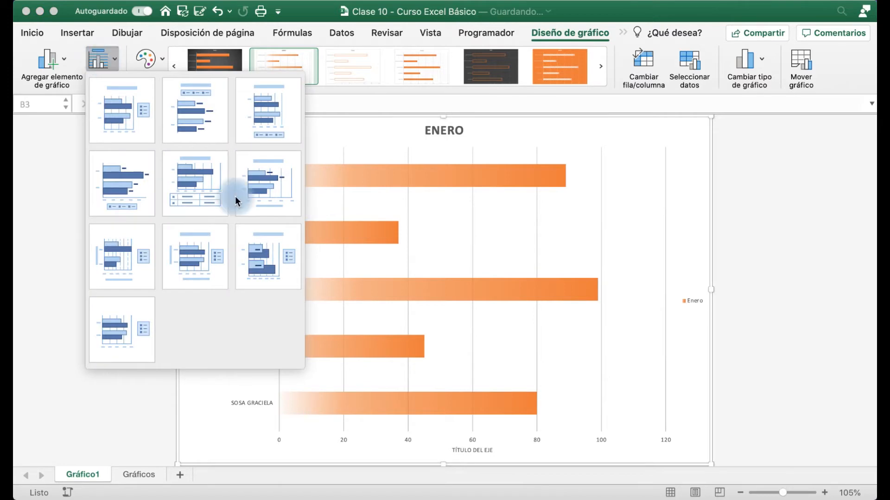
left_click(280, 274)
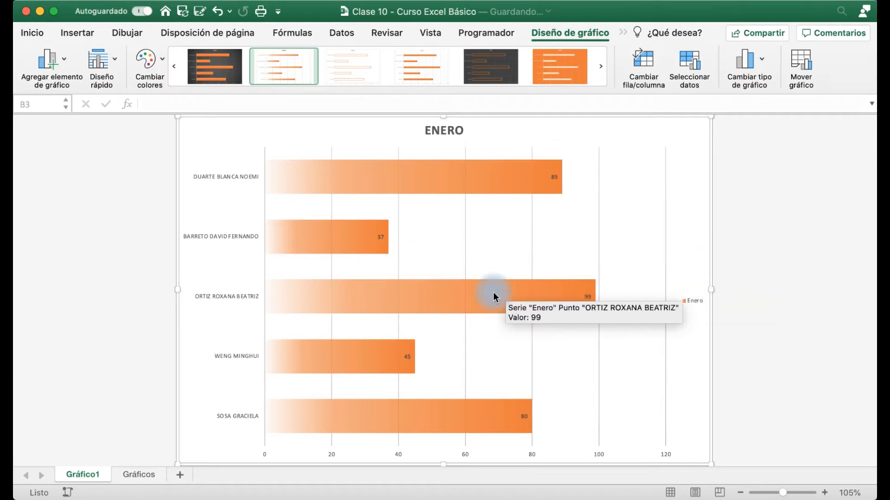
Apply the fourth quick layout, with outside-end data labels, the legend below the bars and no chart title.
left_click(99, 59)
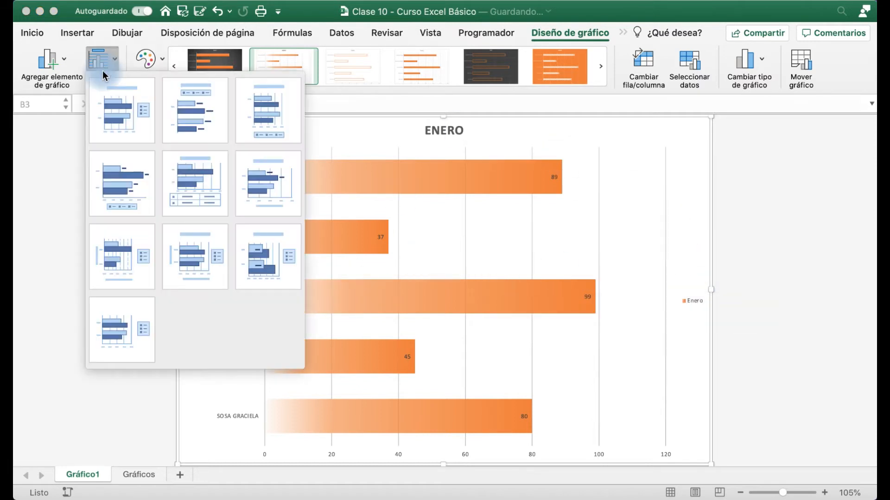
left_click(123, 204)
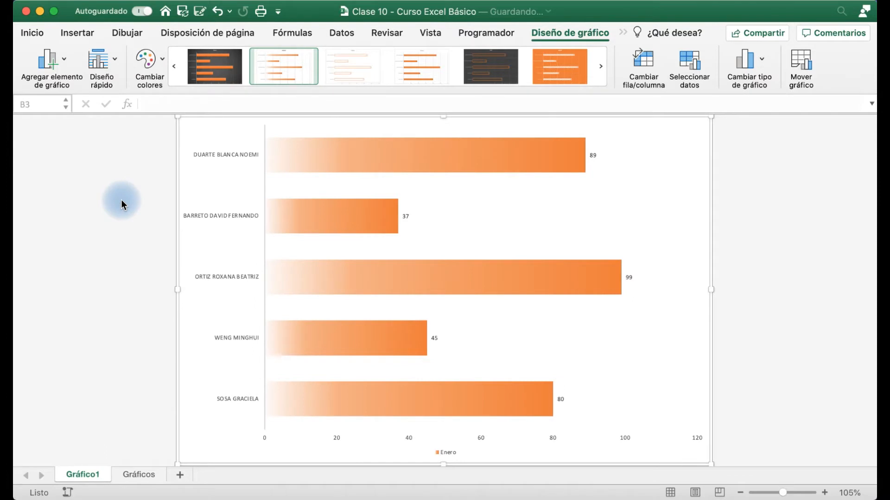
left_click(61, 60)
left_click(61, 60)
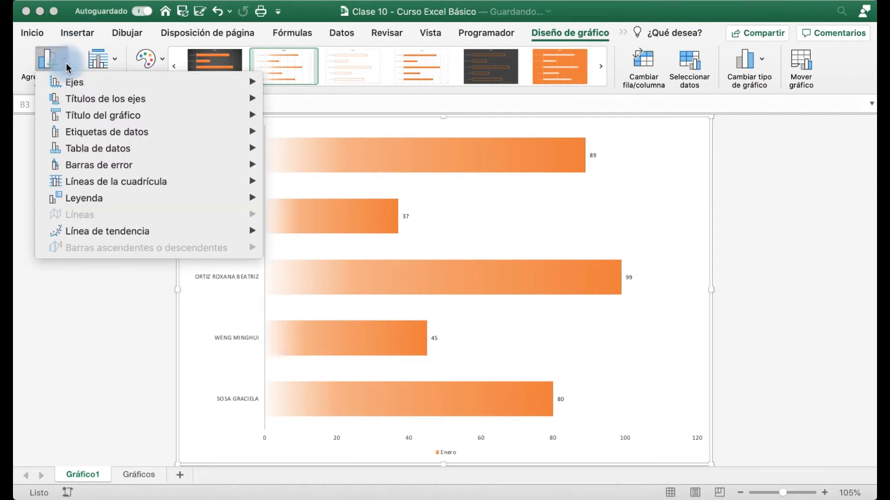
mouse_move(117, 88)
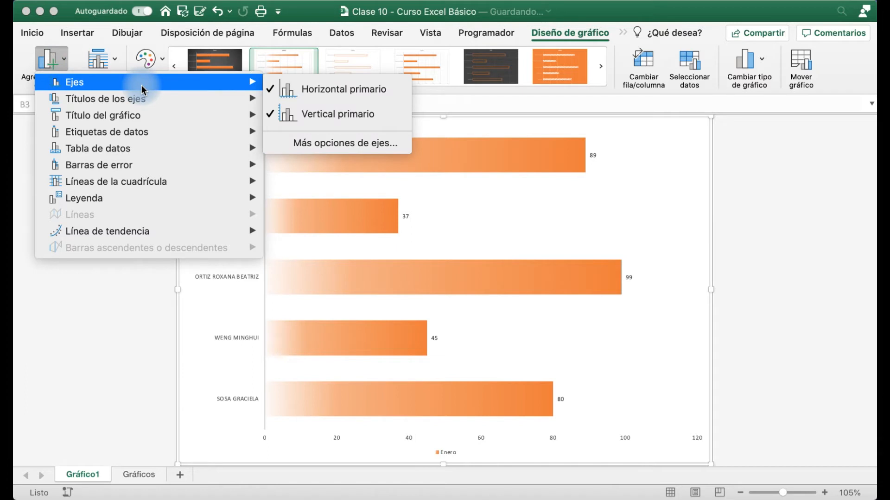
mouse_move(146, 131)
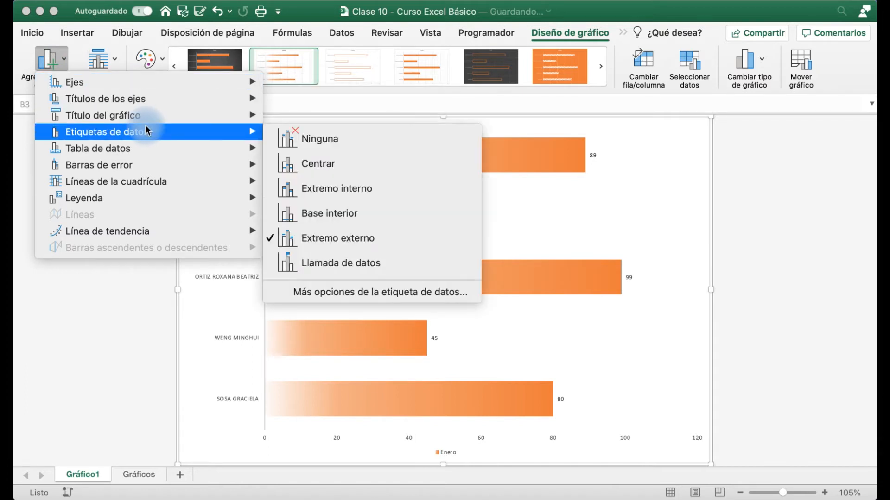
mouse_move(168, 102)
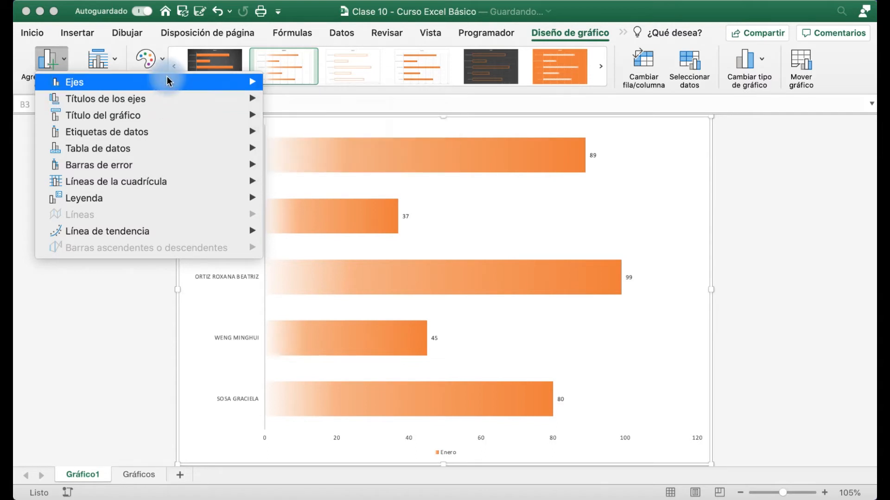
mouse_move(167, 81)
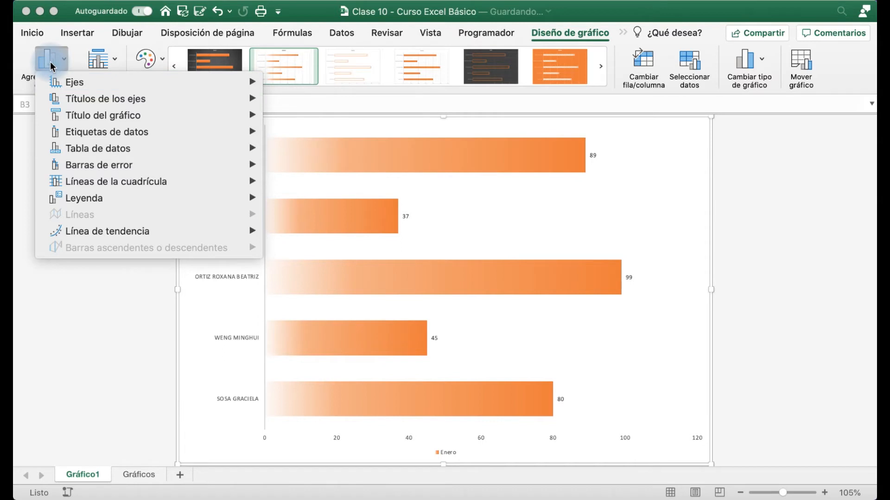
left_click(50, 59)
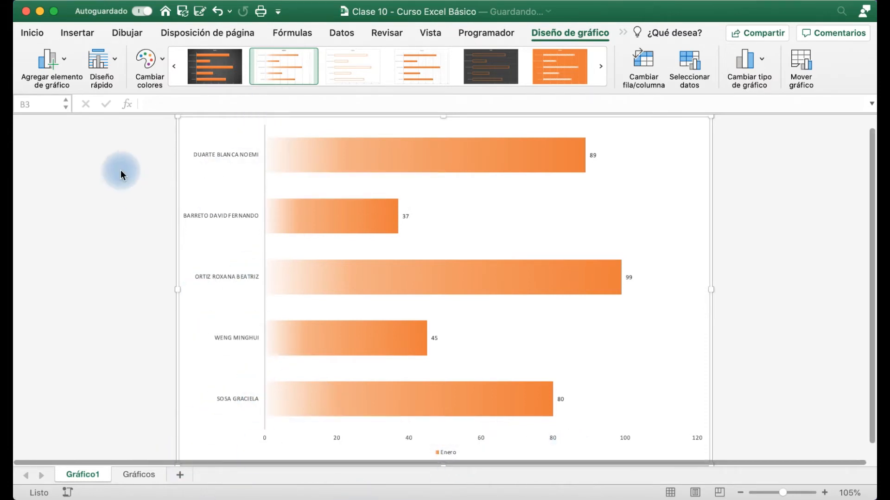
Add a primary horizontal axis title to the chart and change its text to UNIDADES VENDIDAS.
left_click(46, 60)
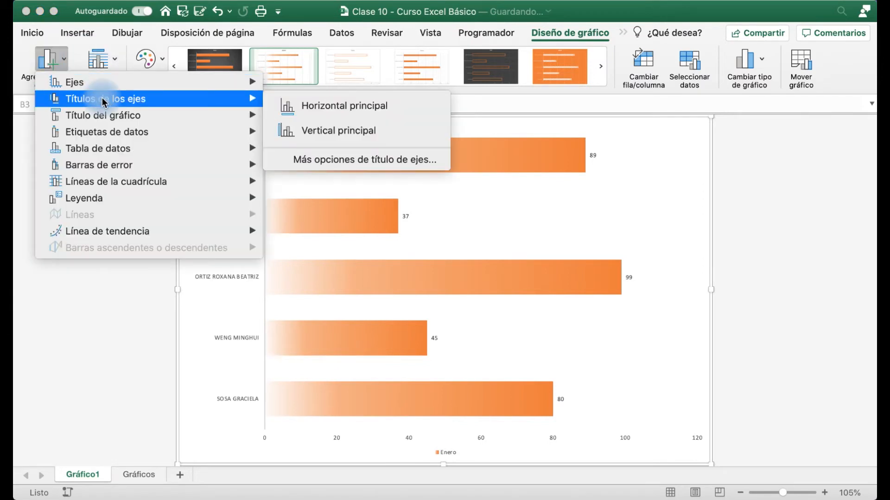
left_click(348, 99)
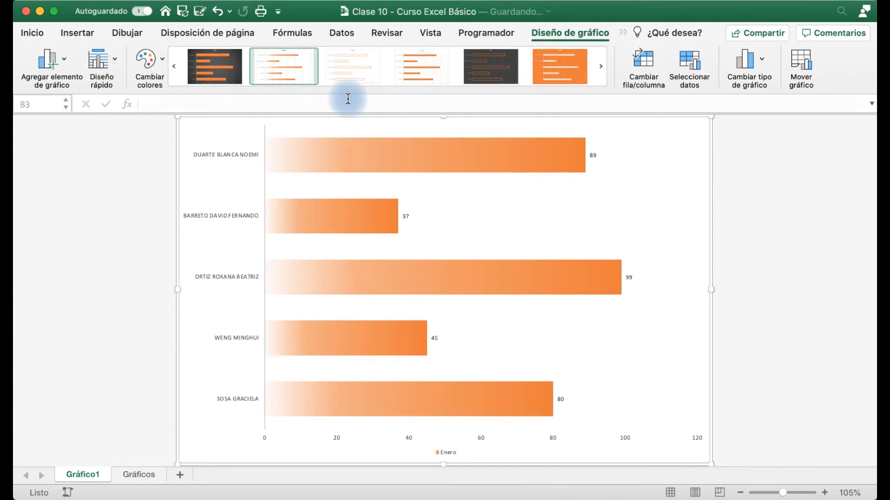
left_click(490, 433)
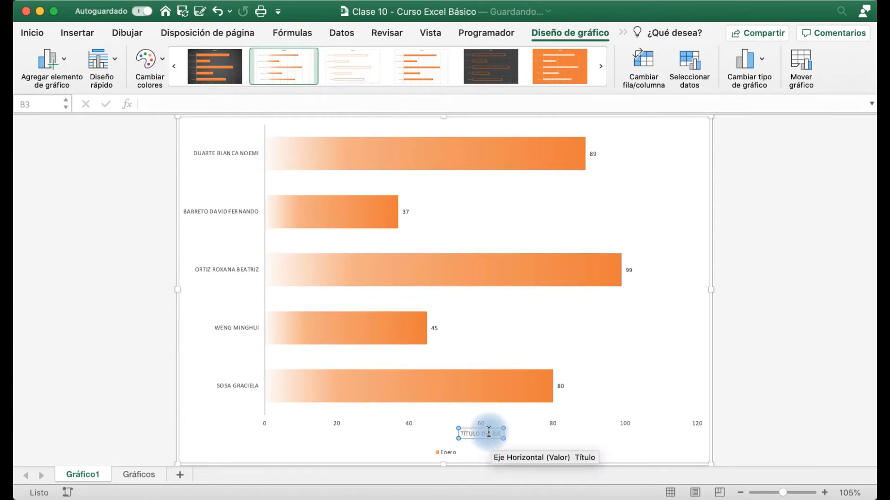
key("BackSpace")
key("BackSpace")
key("BackSpace")
key("BackSpace")
key("BackSpace")
key("BackSpace")
key("BackSpace")
key("BackSpace")
key("BackSpace")
key("BackSpace")
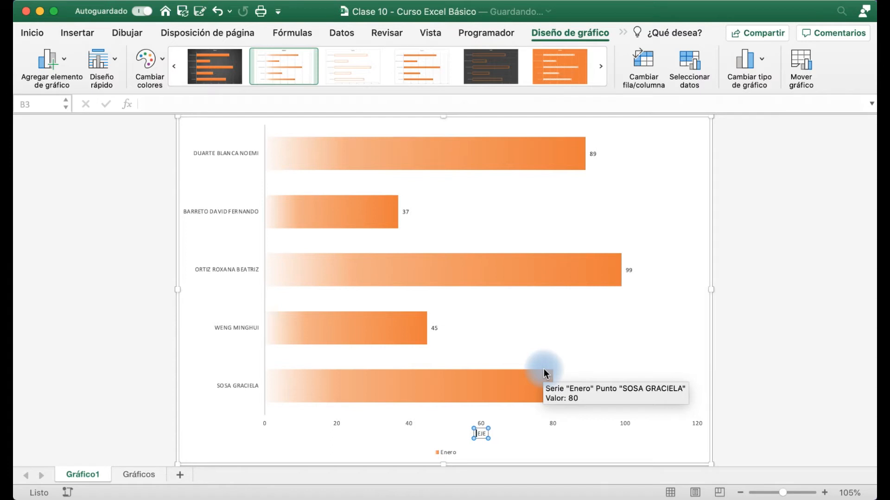
key("shift+End")
type("UNIDADES VENDIDAS")
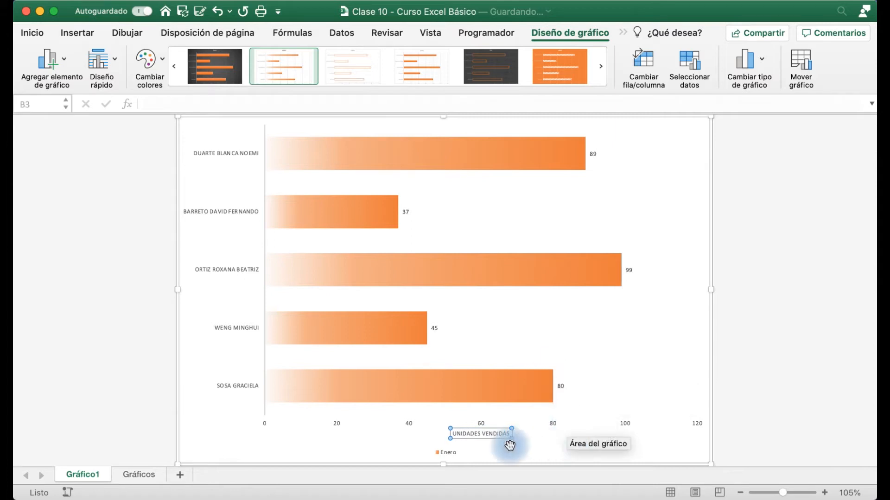
Enlarge the text of the horizontal axis title to 12 points.
left_click(486, 453)
left_click(459, 436)
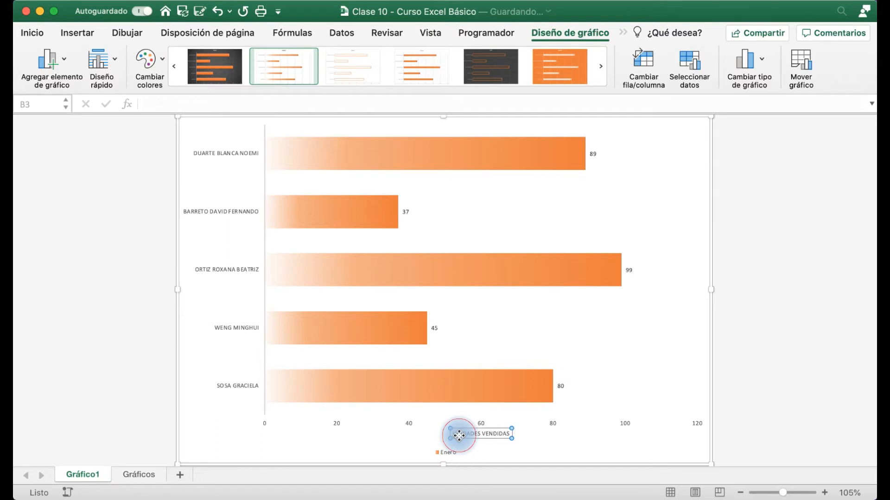
left_click(32, 33)
left_click(236, 58)
left_click(236, 58)
left_click(236, 58)
left_click(236, 58)
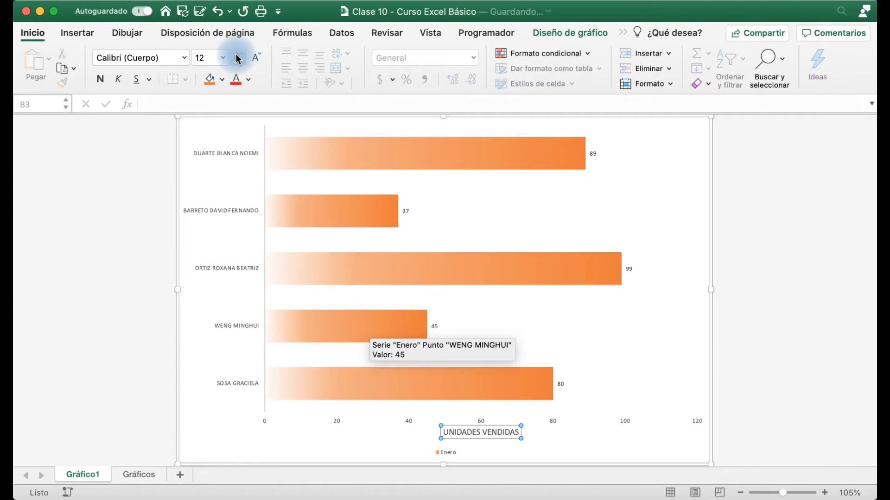
Add a title above the chart (Encima del gráfico) reading VENTA POR CLIENTE PRIMER TRIMESTRE.
left_click(541, 32)
left_click(51, 61)
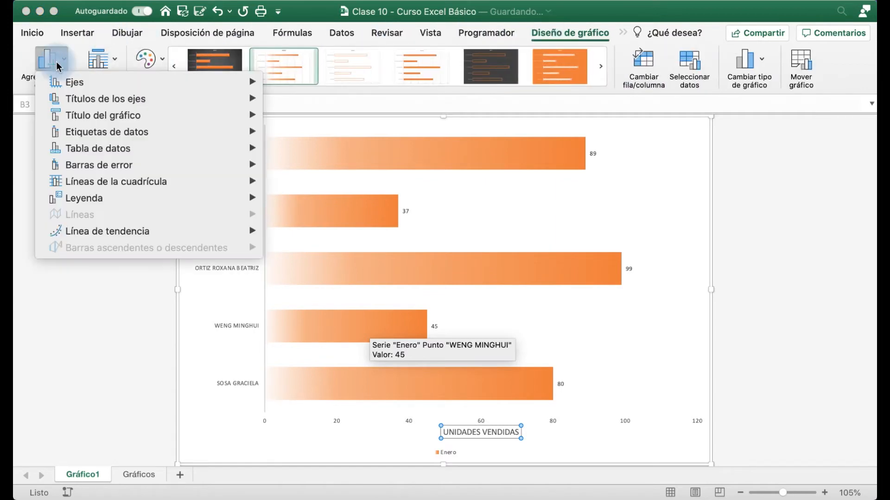
mouse_move(128, 102)
mouse_move(245, 115)
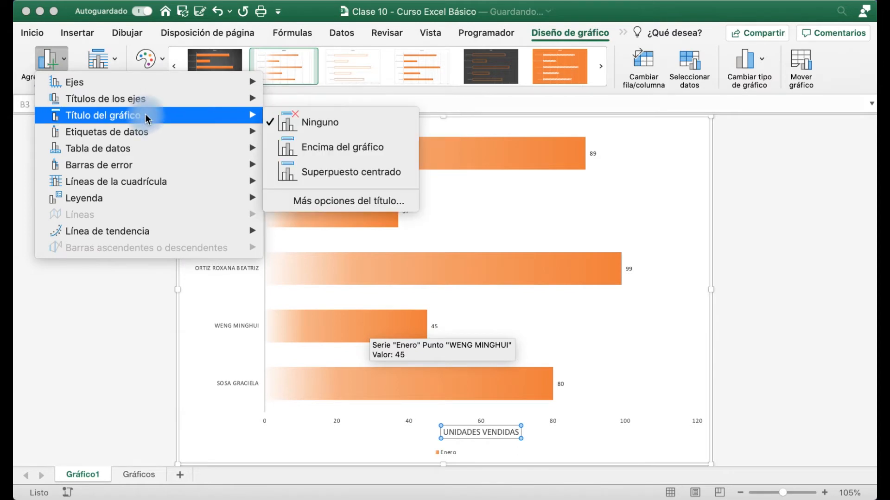
left_click(340, 146)
left_click(459, 130)
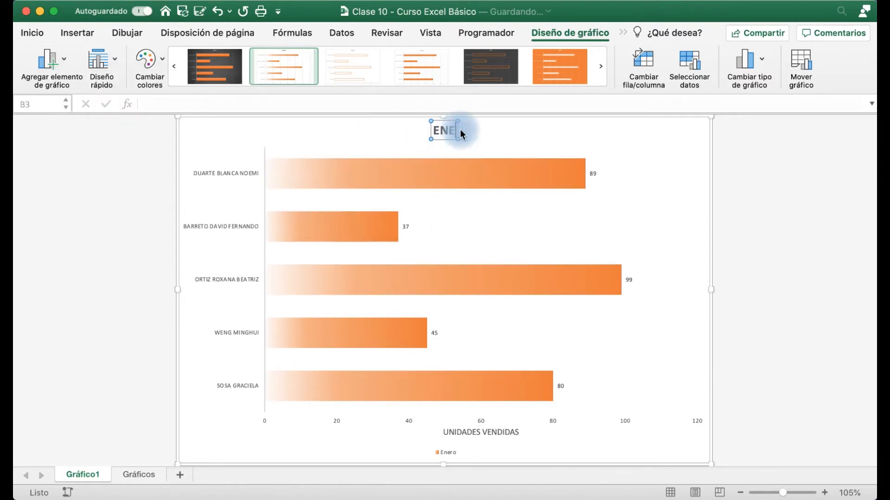
type("VENTA POR CLIENTE")
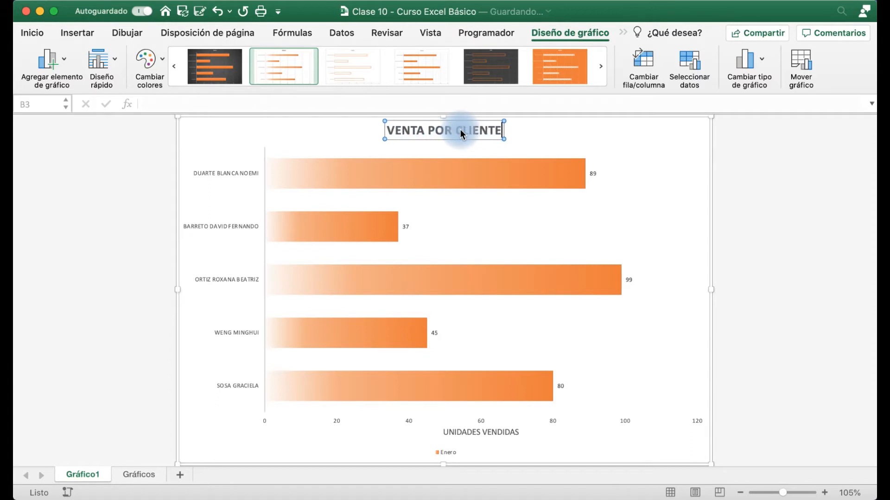
type(" PRIMER")
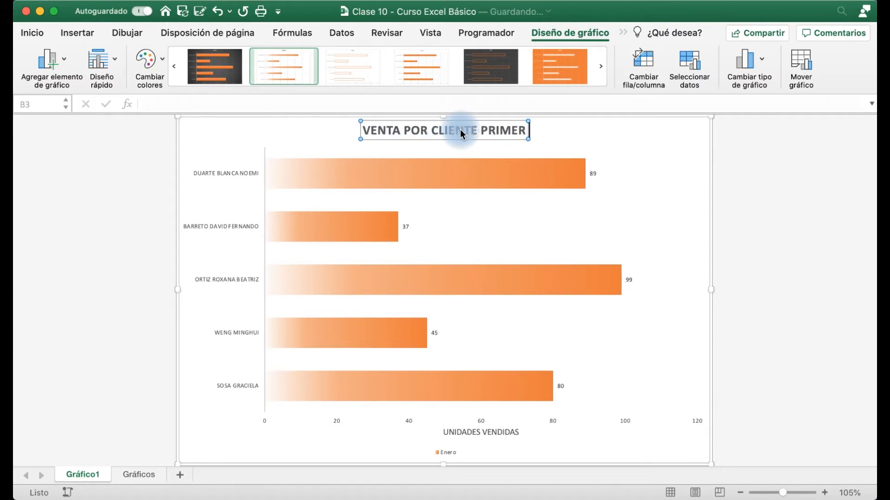
type(" TRIMESTRE")
left_click(291, 127)
Try placing the data labels at the inner base of the bars (Base interior).
left_click(47, 62)
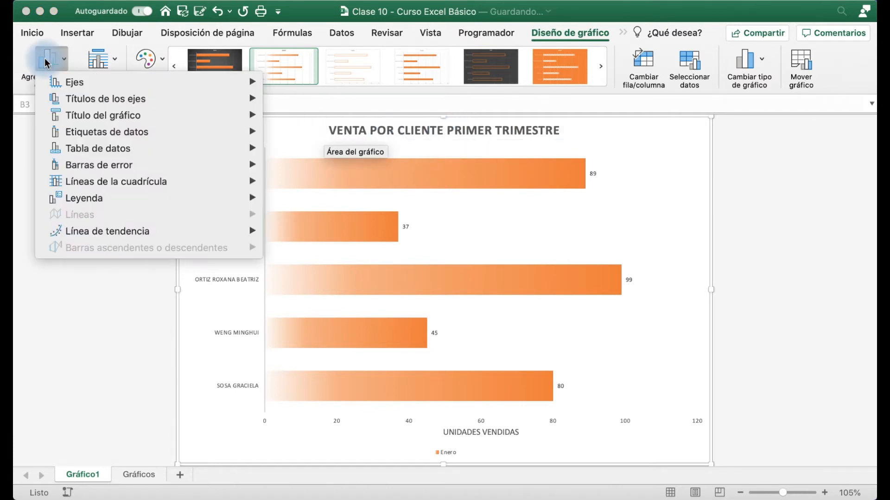
mouse_move(141, 132)
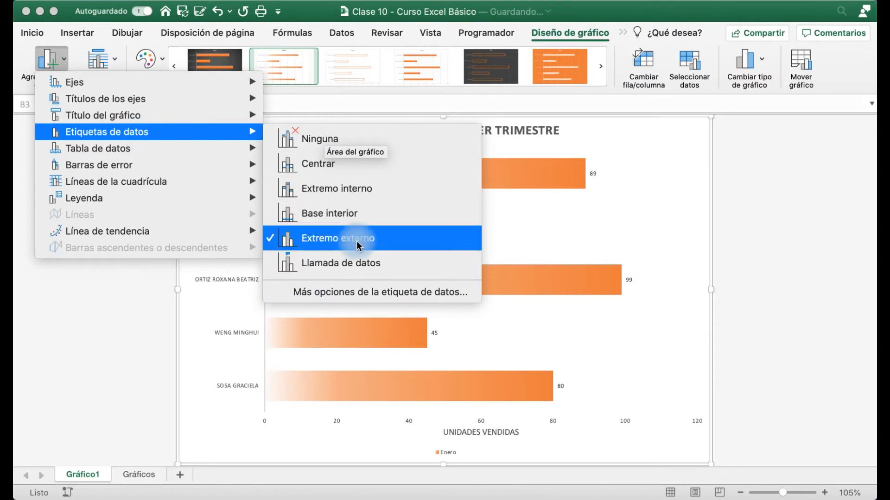
left_click(351, 214)
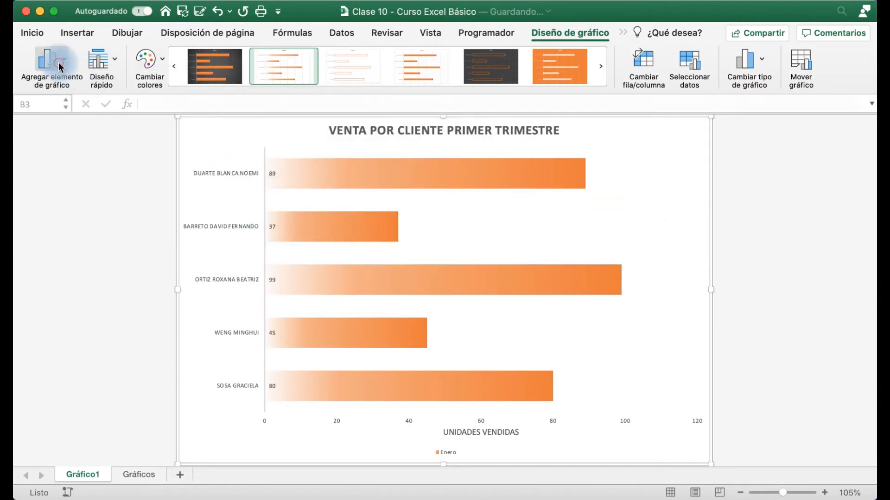
Place the data labels at the inside end of the bars (Extremo interno).
left_click(56, 62)
mouse_move(179, 133)
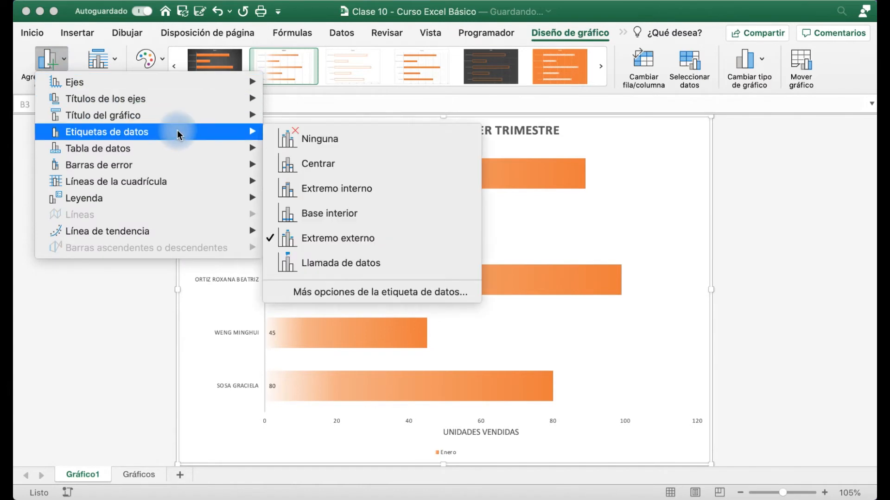
left_click(344, 190)
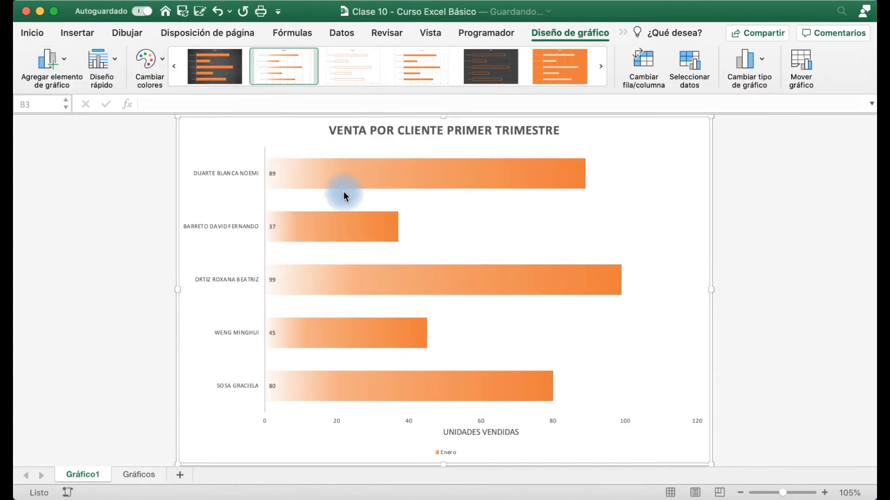
Enlarge the text of all the bars' data labels to 16 points.
left_click(577, 174)
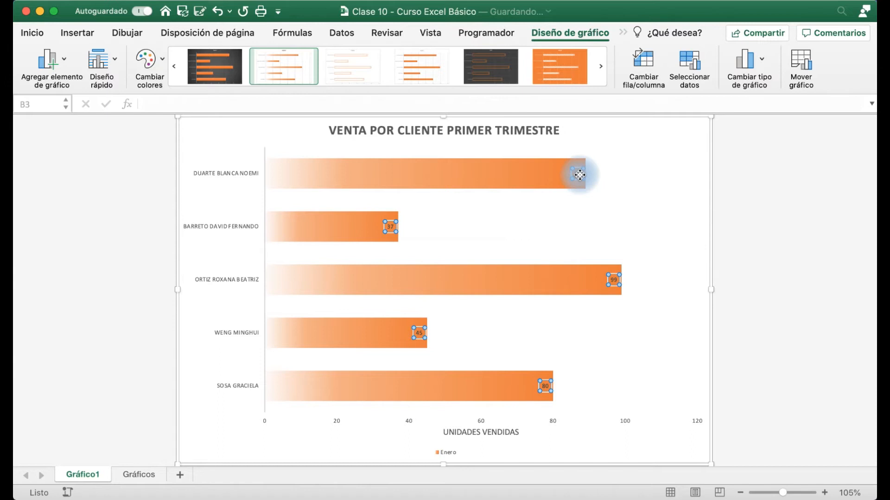
left_click(32, 33)
left_click(239, 58)
left_click(238, 57)
left_click(238, 58)
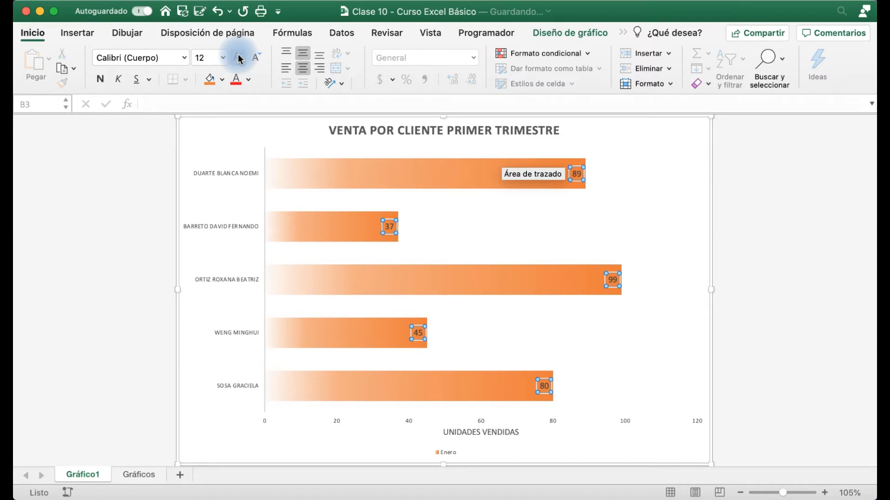
left_click(239, 57)
left_click(238, 58)
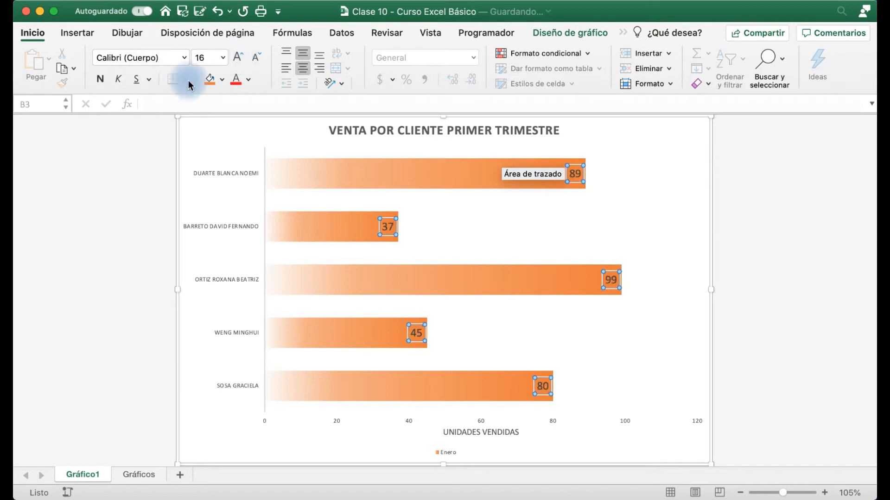
Make the data labels on all the bars white and bold.
left_click(249, 80)
left_click(241, 141)
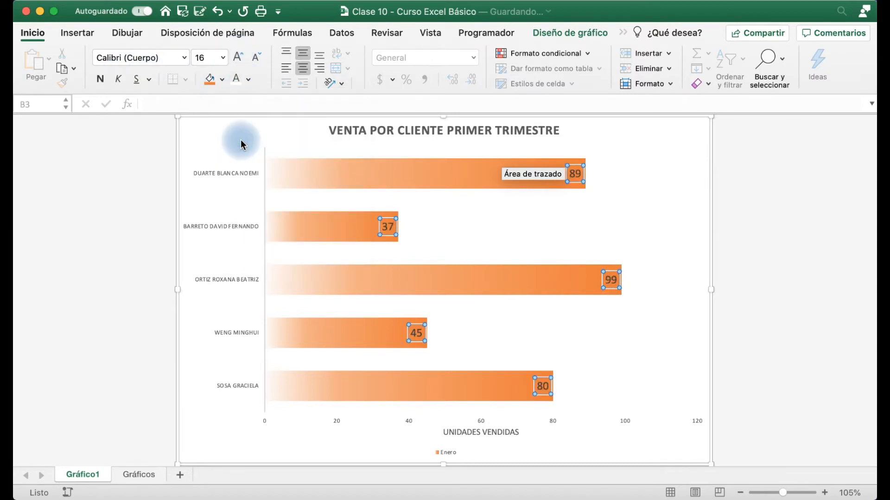
left_click(100, 79)
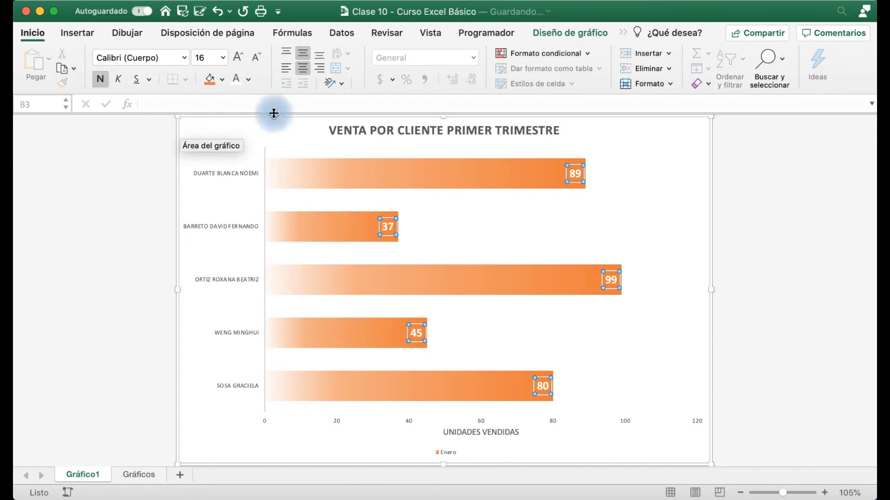
left_click(105, 191)
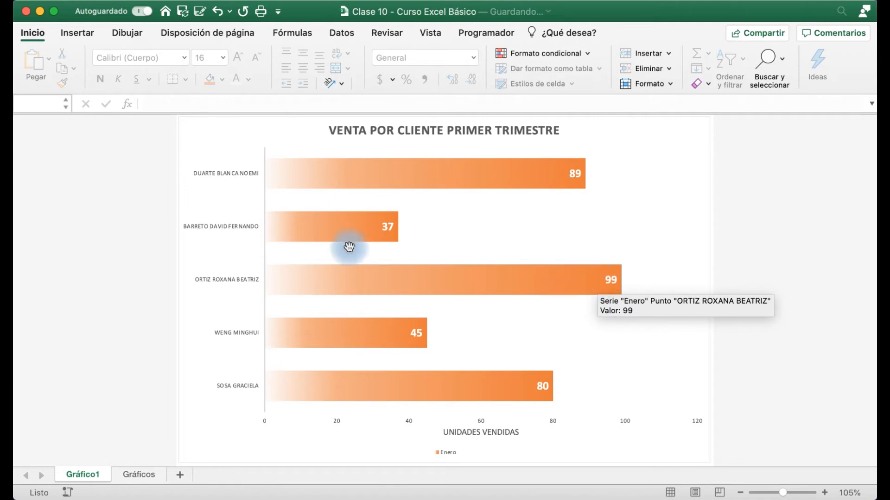
Enlarge the text of both the vertical client axis and the horizontal value axis to 11 points.
left_click(222, 175)
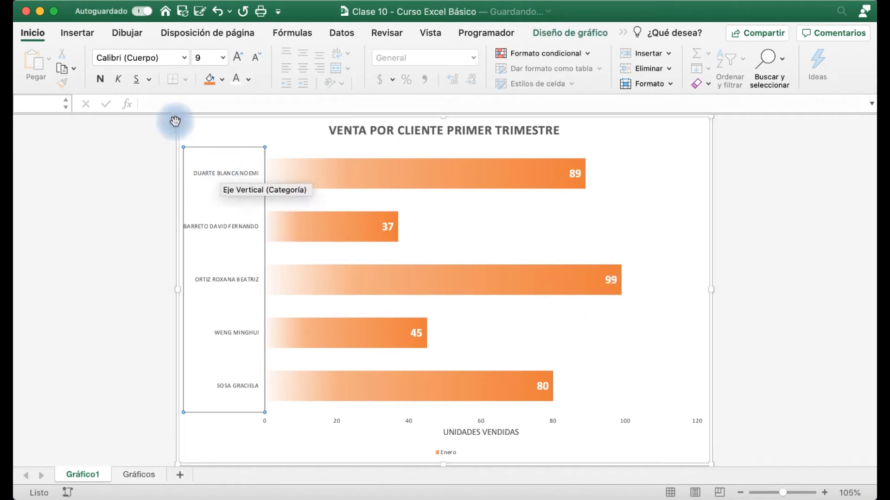
left_click(237, 57)
left_click(237, 58)
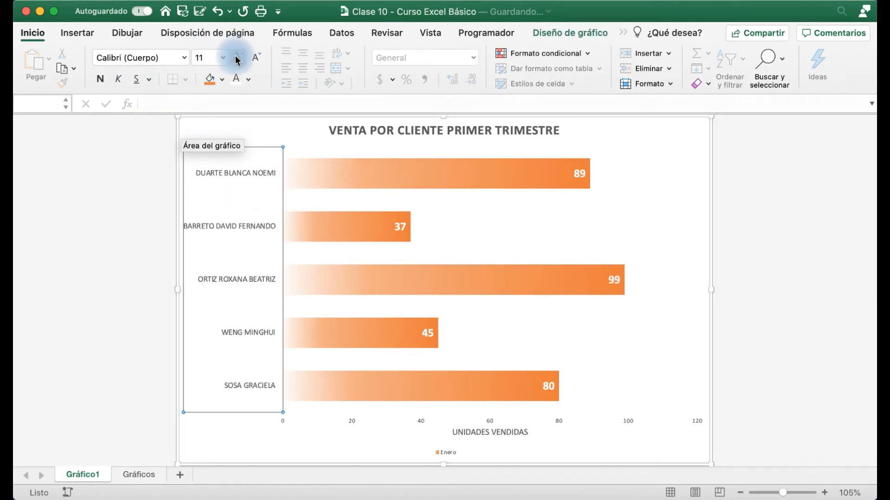
left_click(353, 423)
left_click(237, 58)
left_click(237, 58)
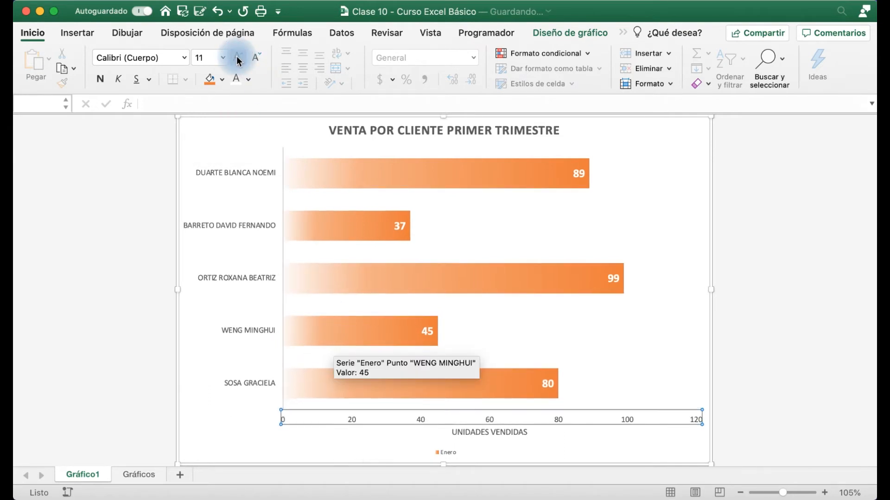
Try adding a data table with legend keys (Con claves de leyenda) beneath the chart.
left_click(549, 31)
left_click(63, 58)
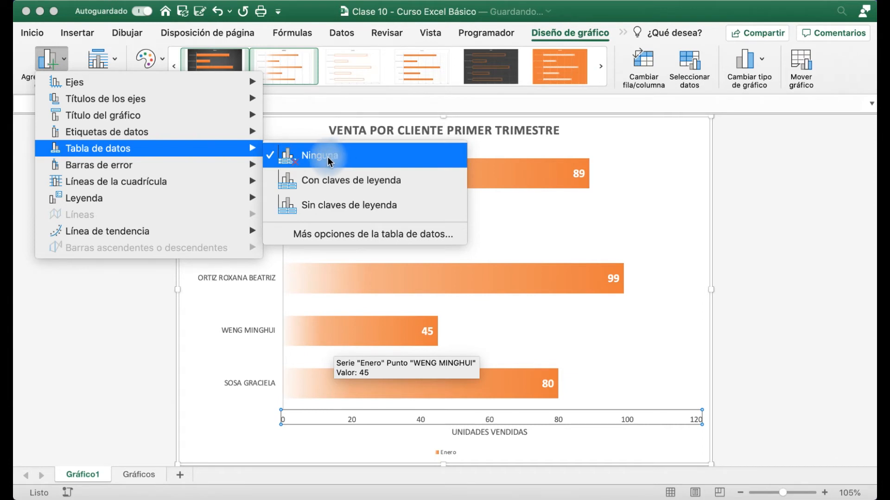
left_click(327, 180)
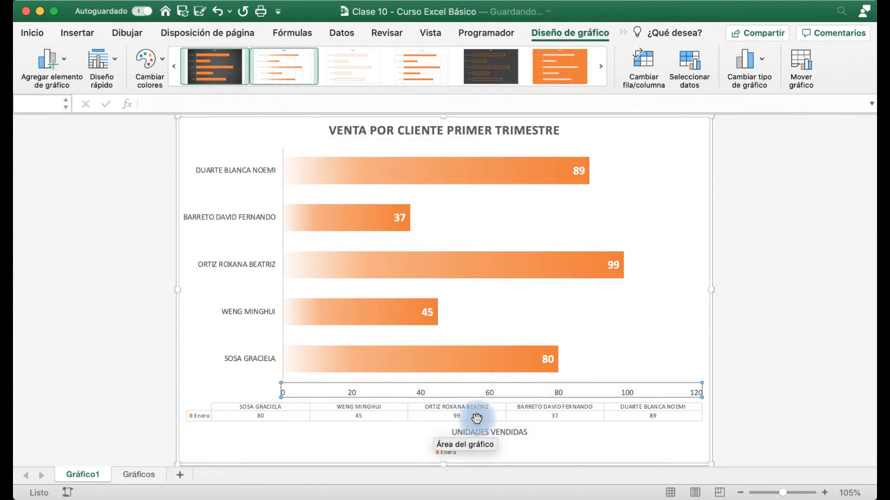
left_click(56, 58)
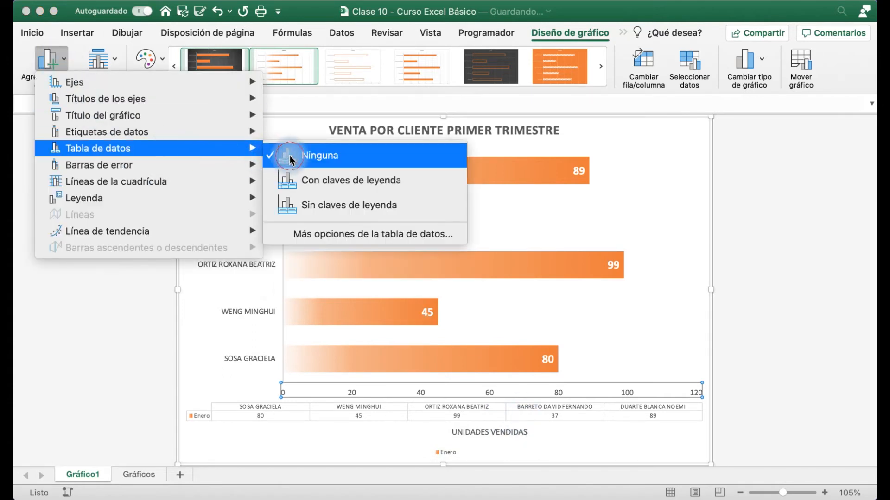
left_click(290, 155)
Add major horizontal gridlines (Horizontal principal mayor) and minor vertical gridlines (Vertical subordinado primario) to the chart.
left_click(51, 60)
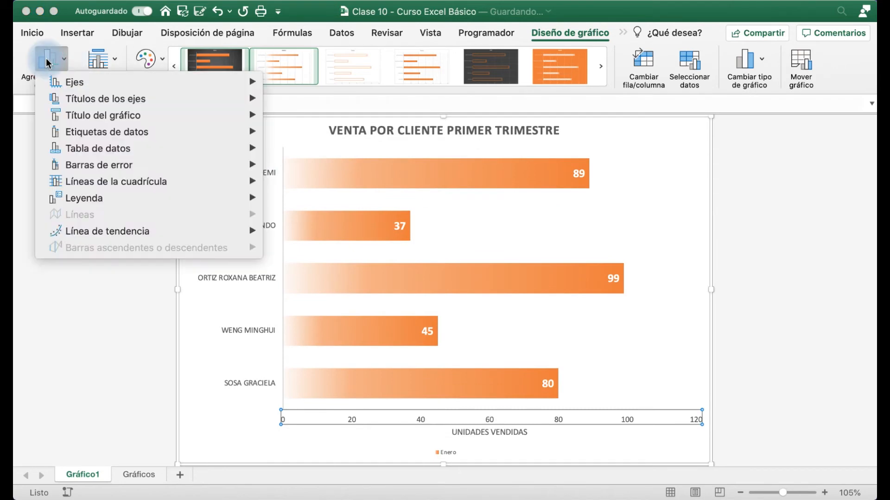
mouse_move(145, 166)
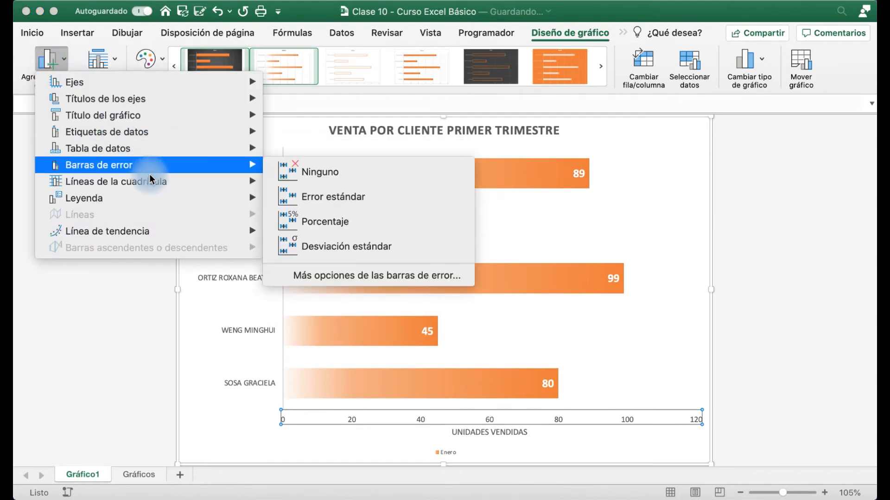
mouse_move(167, 190)
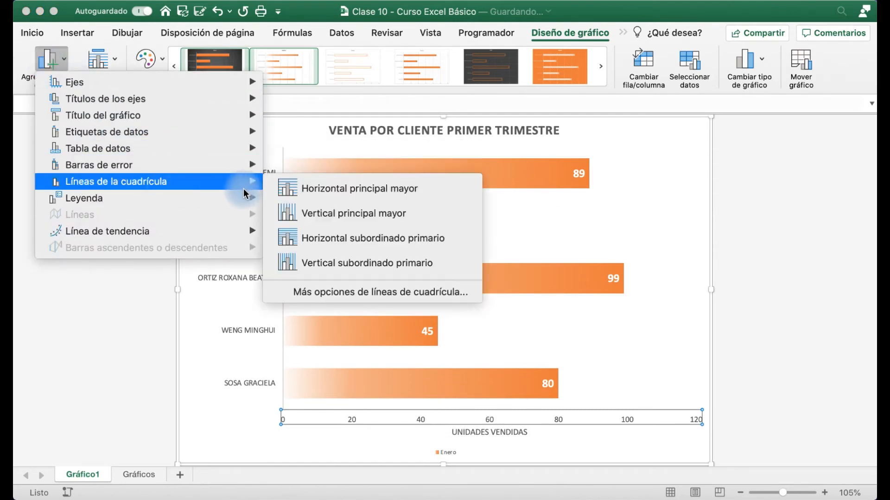
left_click(345, 191)
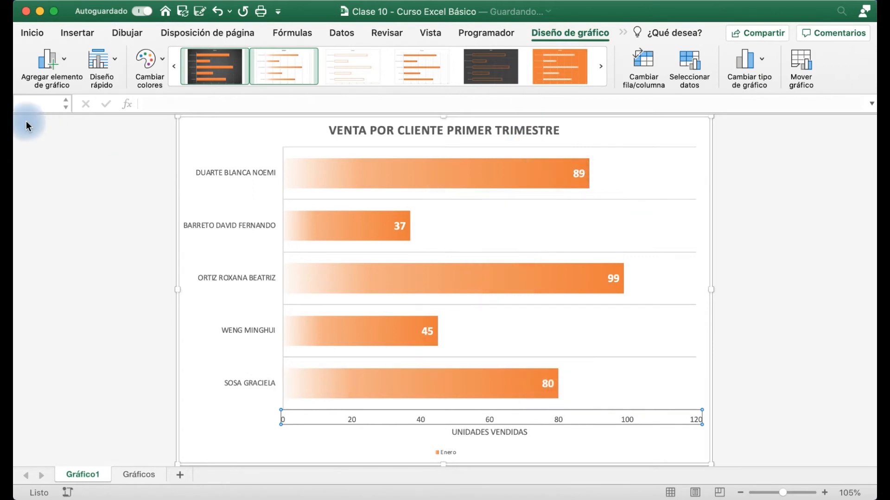
left_click(56, 52)
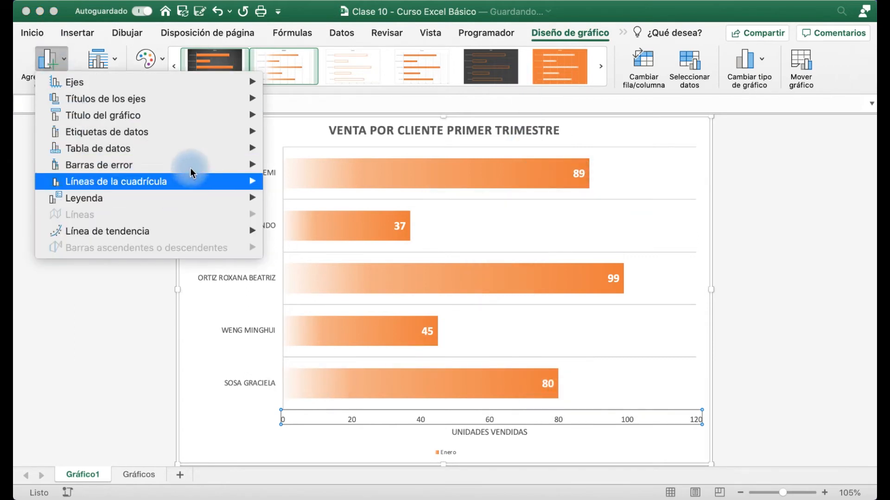
mouse_move(190, 167)
mouse_move(199, 181)
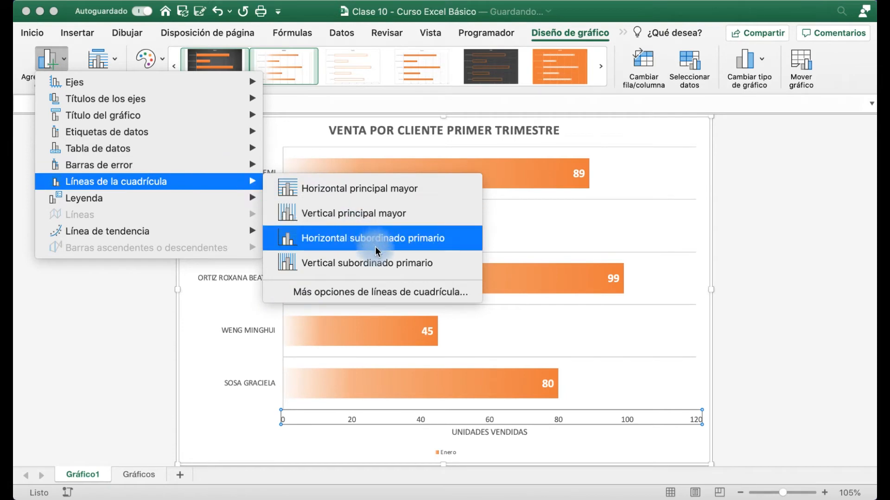
left_click(384, 267)
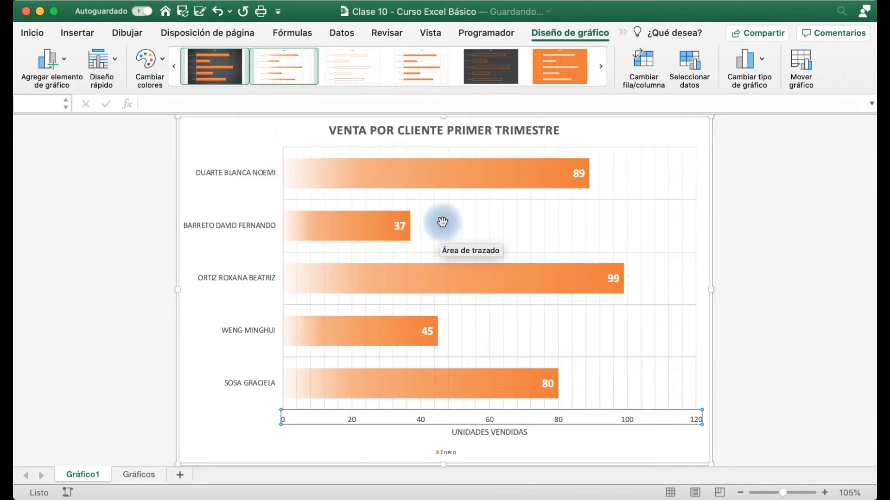
Place the legend on the right side of the chart (Derecha).
left_click(62, 68)
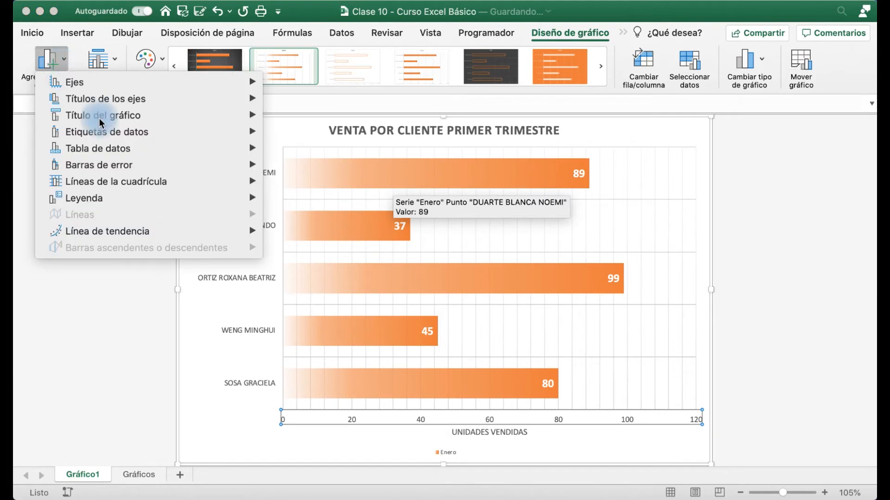
mouse_move(159, 200)
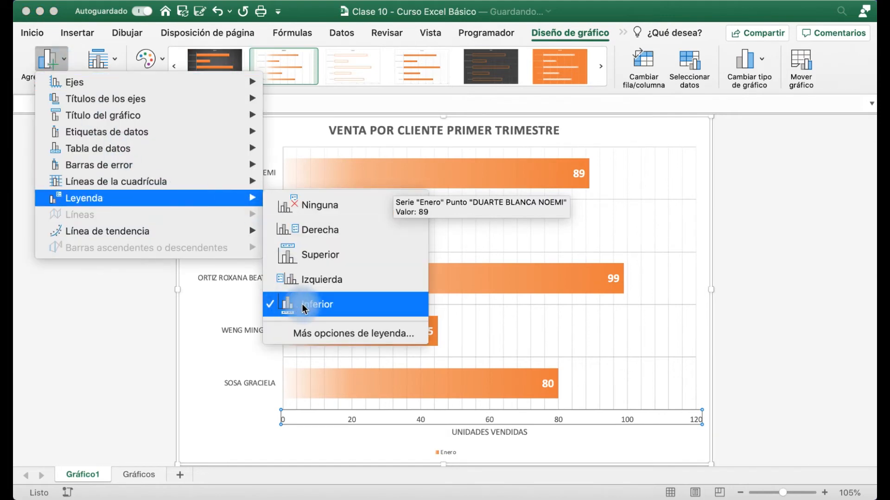
left_click(337, 232)
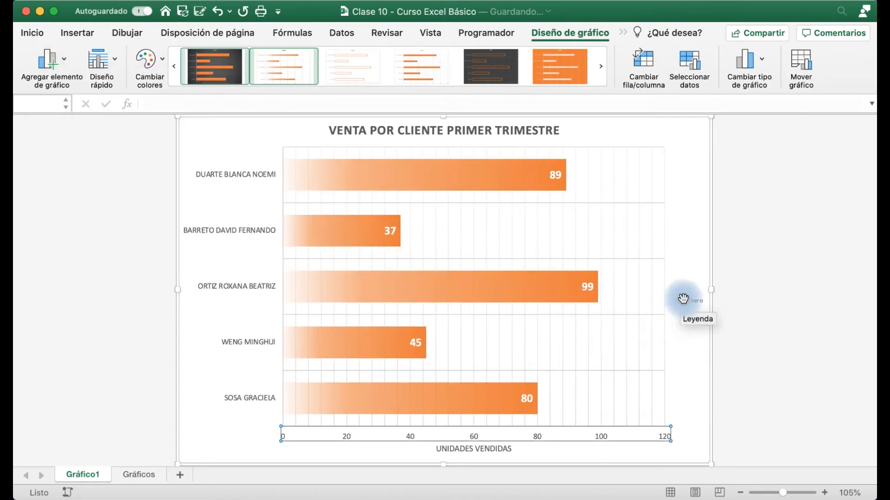
Enlarge the legend text to 12 points and make it bold.
left_click(698, 301)
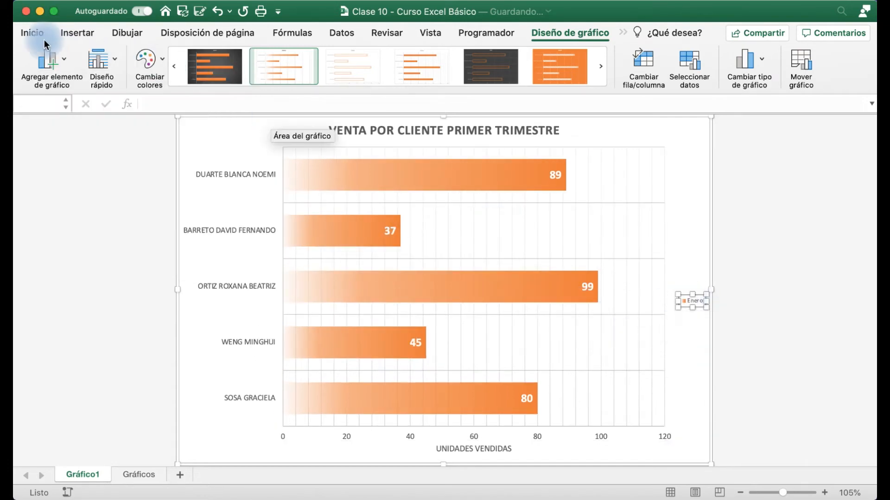
left_click(31, 35)
left_click(237, 59)
left_click(237, 59)
left_click(237, 58)
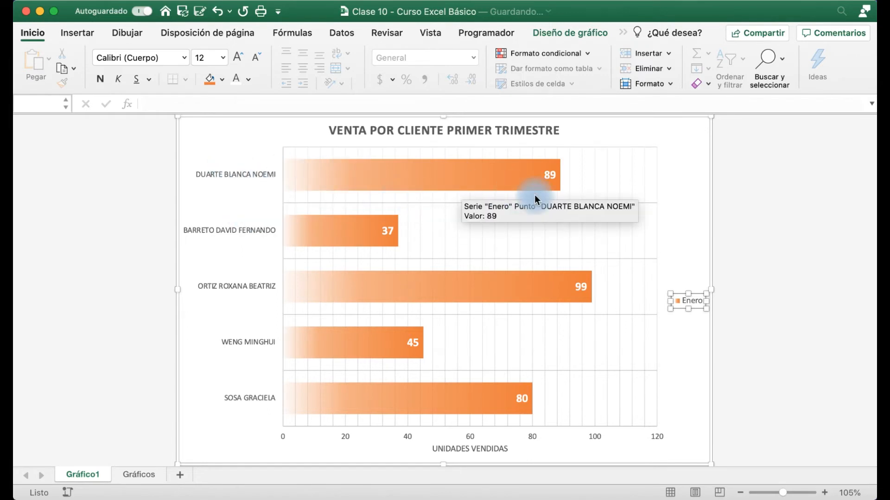
left_click(101, 79)
left_click(580, 35)
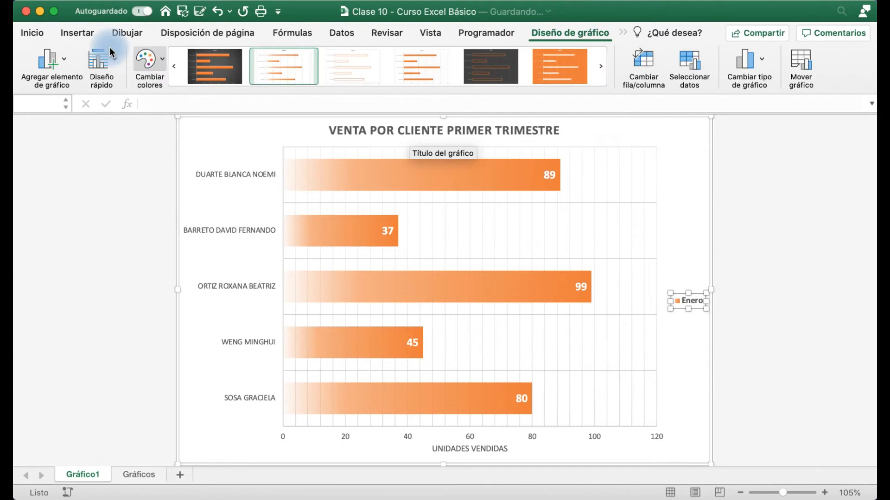
left_click(65, 60)
mouse_move(185, 202)
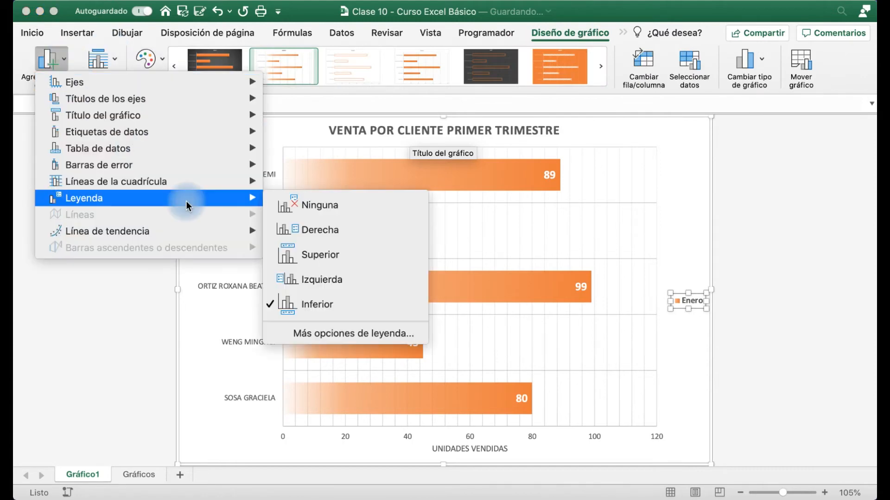
mouse_move(180, 229)
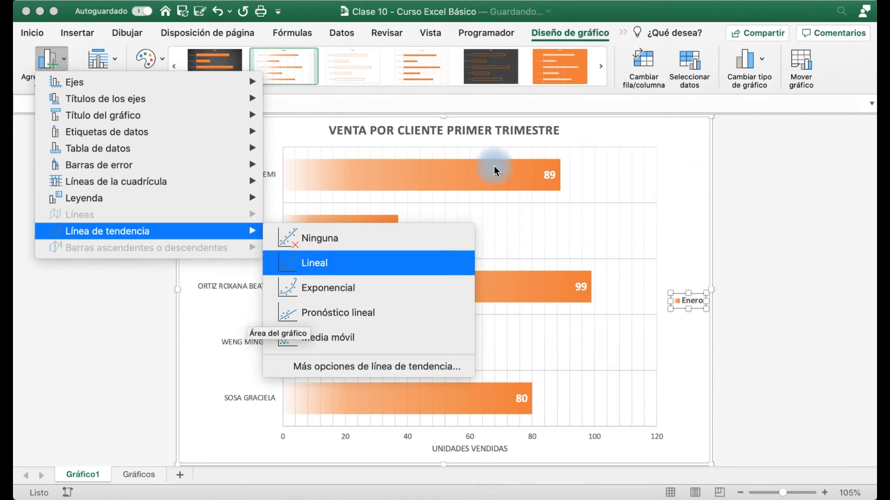
left_click(110, 321)
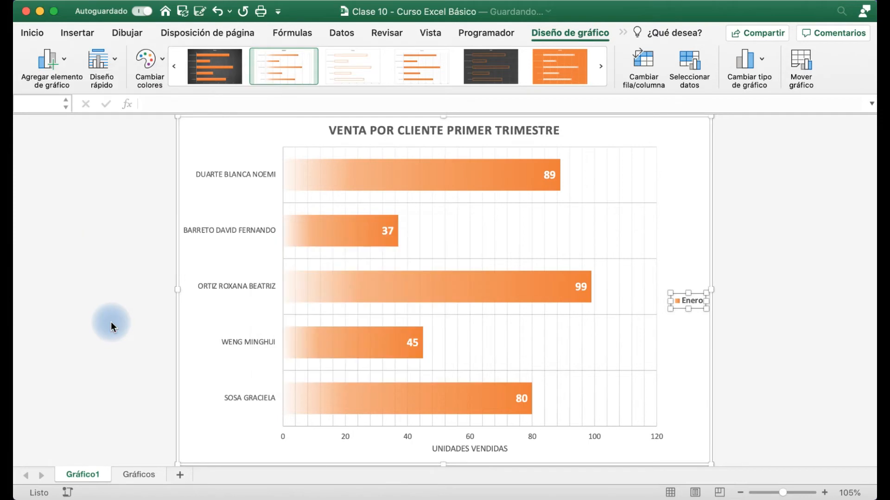
Add a second series to the chart's data source, taking its name from the Febrero header in Gráficos!$D$3.
right_click(271, 131)
left_click(347, 255)
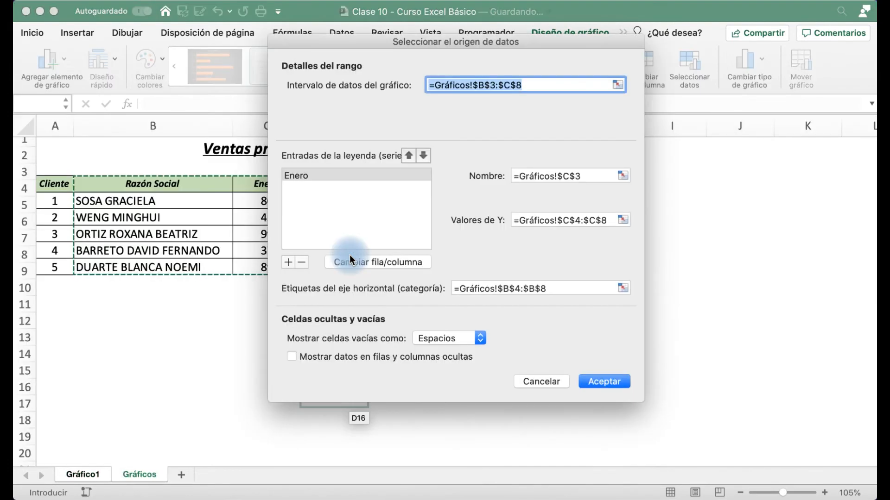
left_click_drag(396, 40, 580, 35)
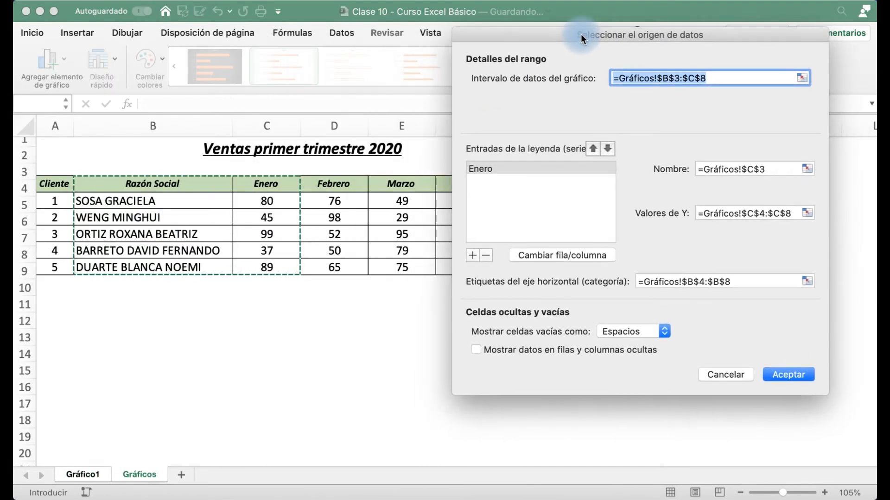
left_click(505, 168)
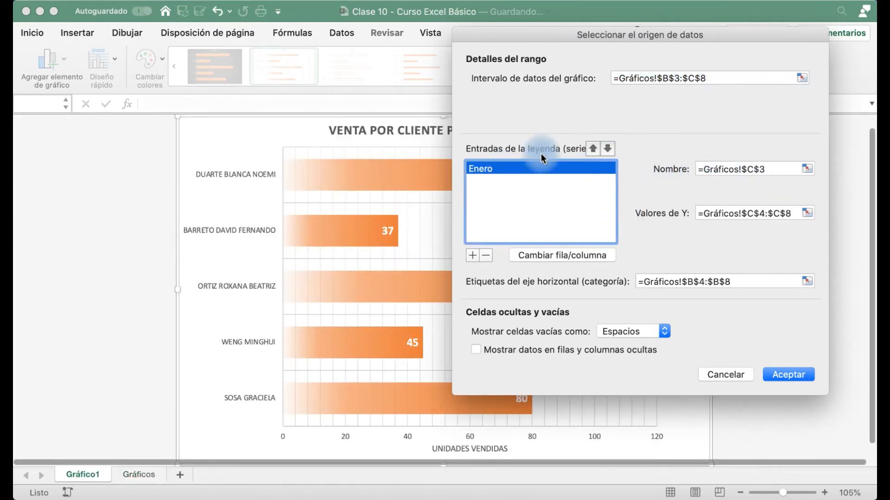
left_click(473, 255)
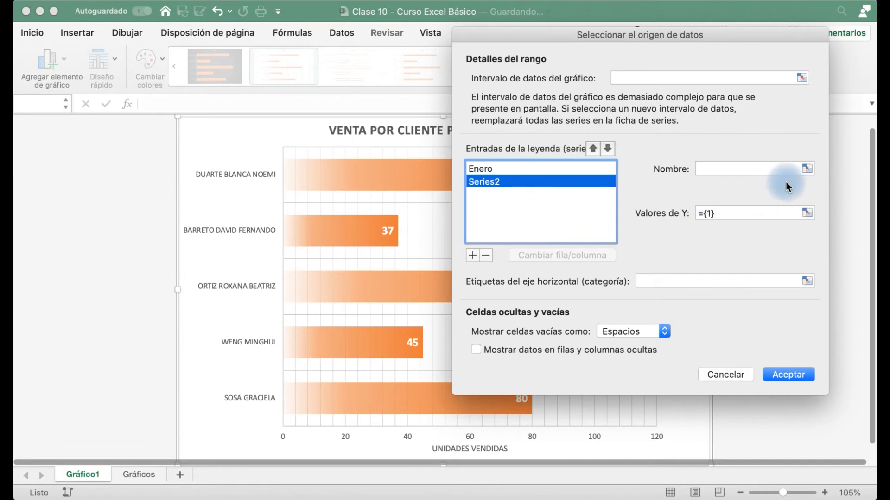
left_click(808, 167)
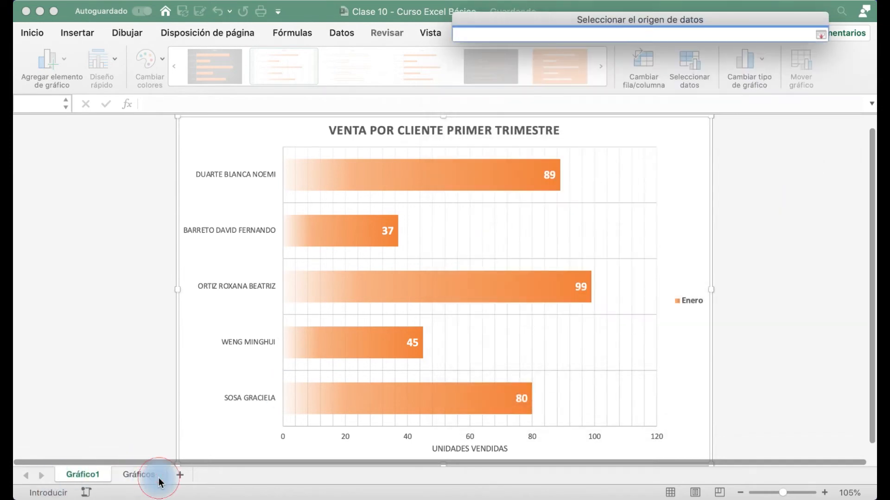
left_click(159, 480)
left_click(334, 182)
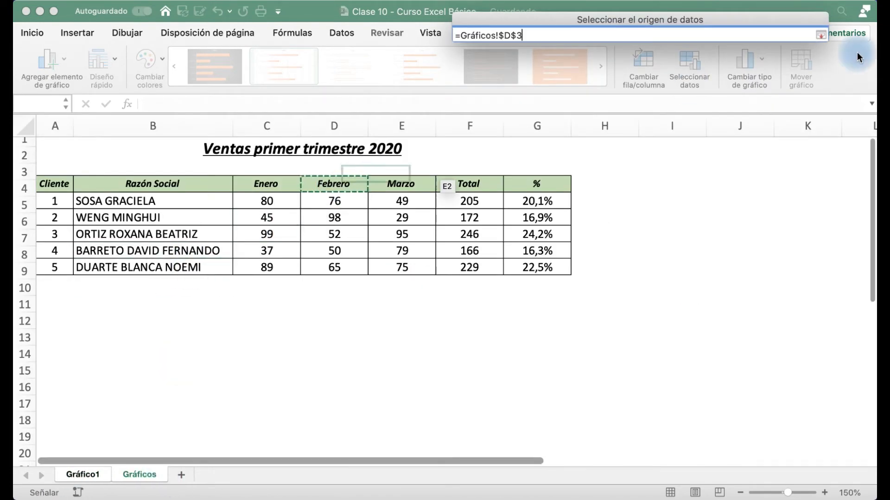
left_click(819, 35)
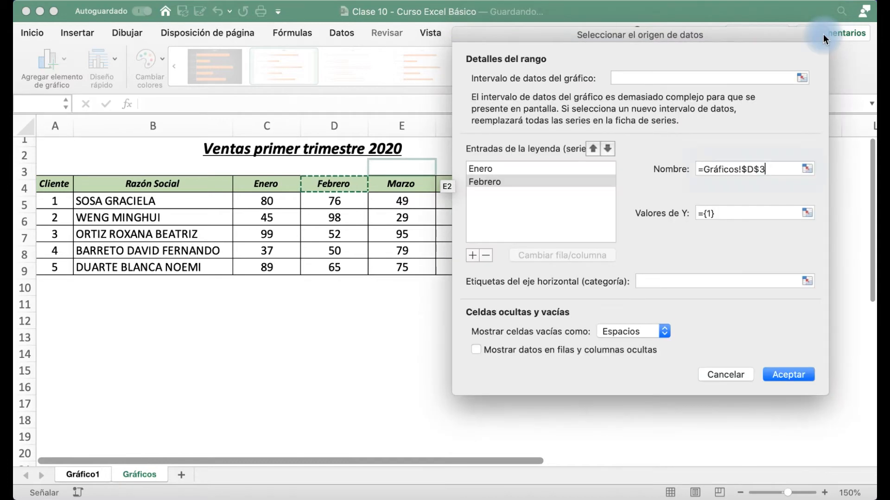
Set the Febrero series' Y values to the range Gráficos!$D$4:$D$8.
left_click(803, 212)
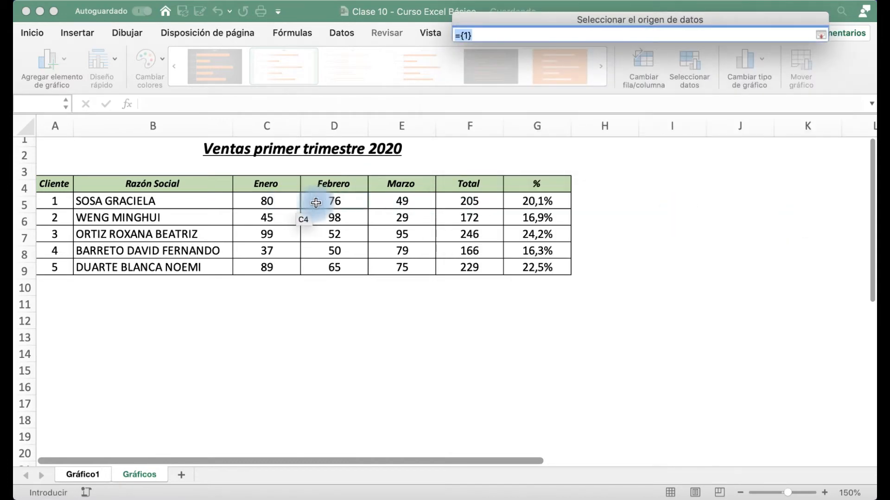
left_click_drag(330, 203, 324, 266)
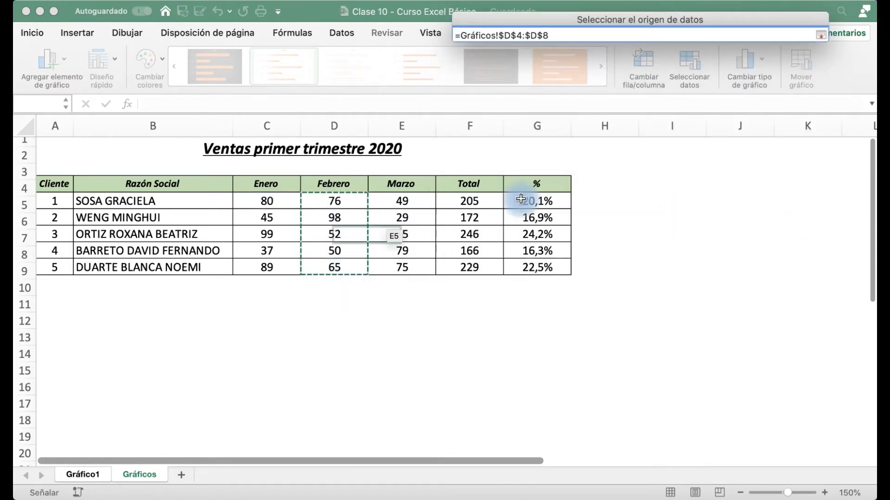
left_click(821, 35)
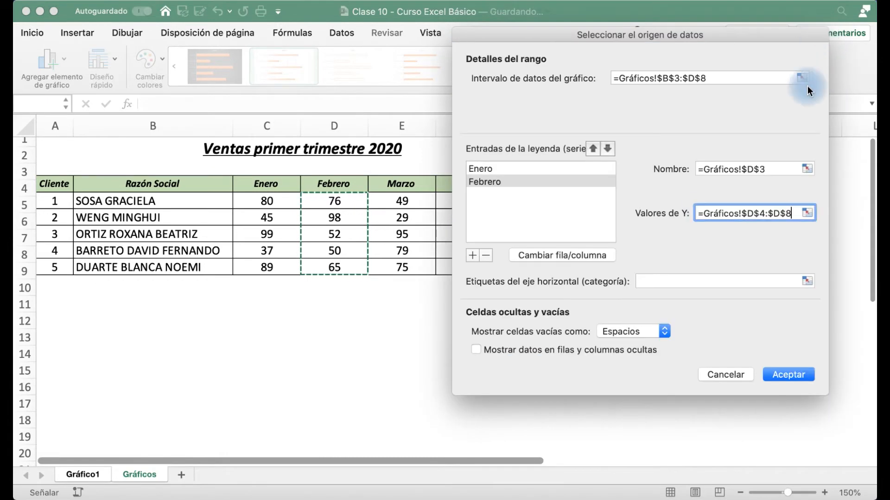
Apply the data source changes and enlarge the Febrero series' data labels to 11 points.
left_click(790, 374)
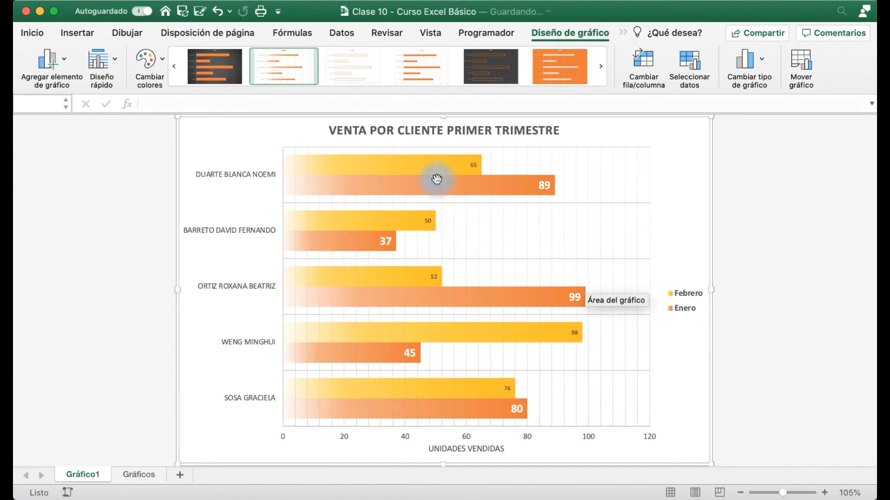
left_click(471, 165)
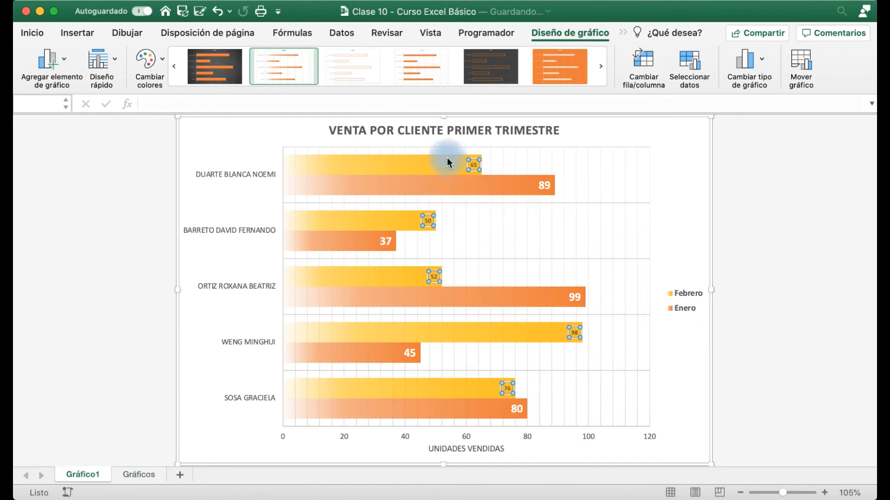
left_click(34, 29)
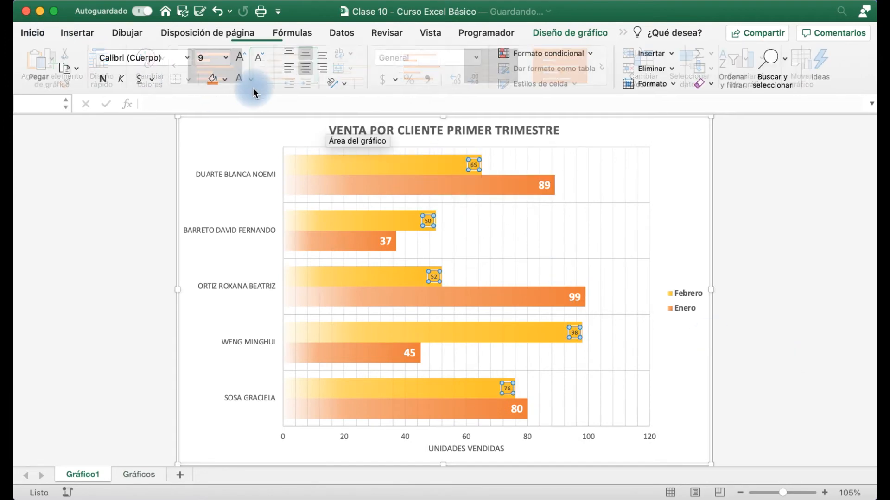
left_click(238, 57)
left_click(237, 58)
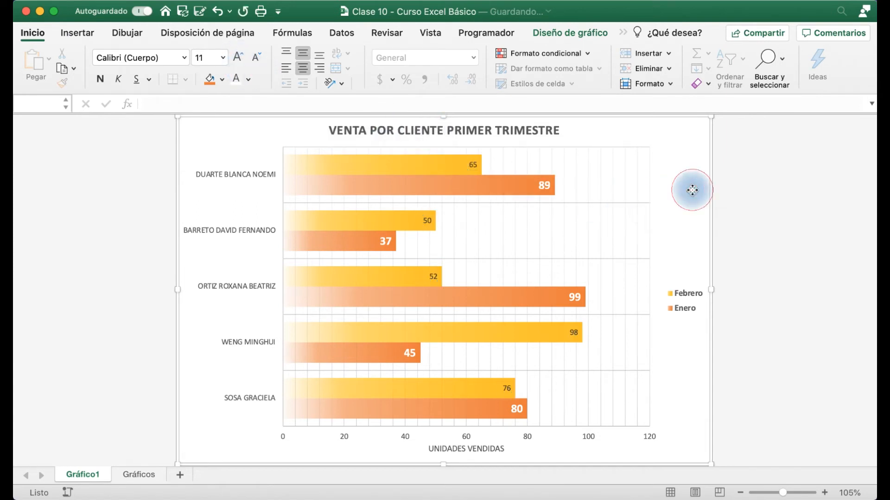
left_click(689, 309)
left_click(689, 303)
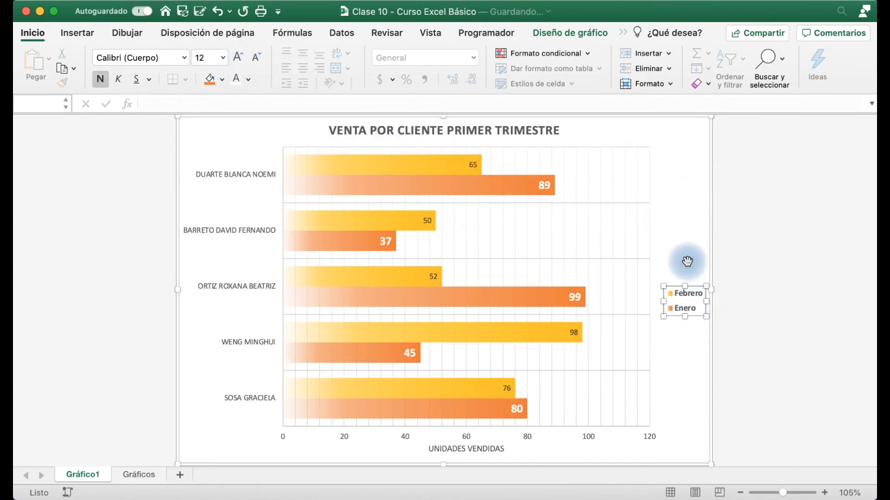
left_click(686, 241)
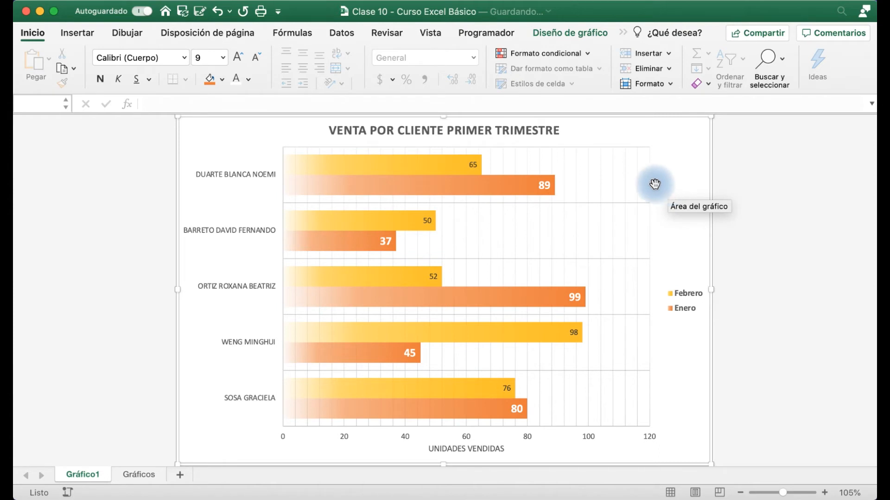
Set the gap width (Ancho del rango) of the Febrero series to 110%.
left_click(355, 161)
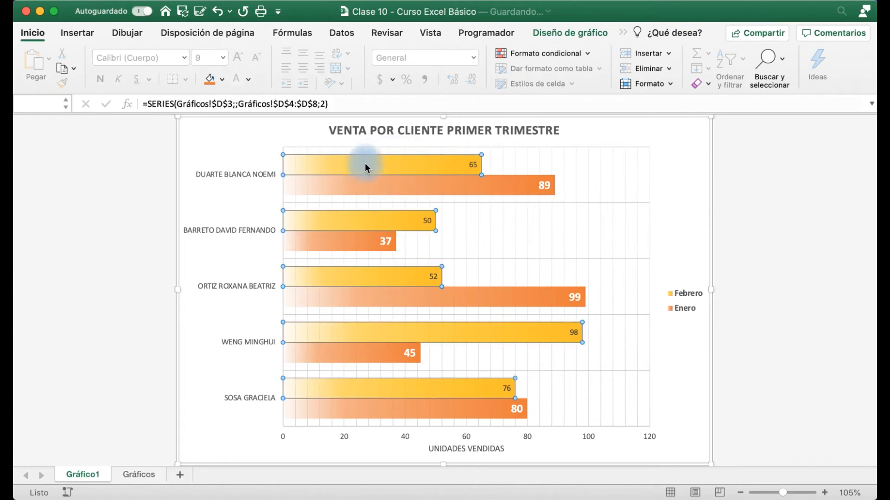
left_click(387, 189)
left_click(405, 172)
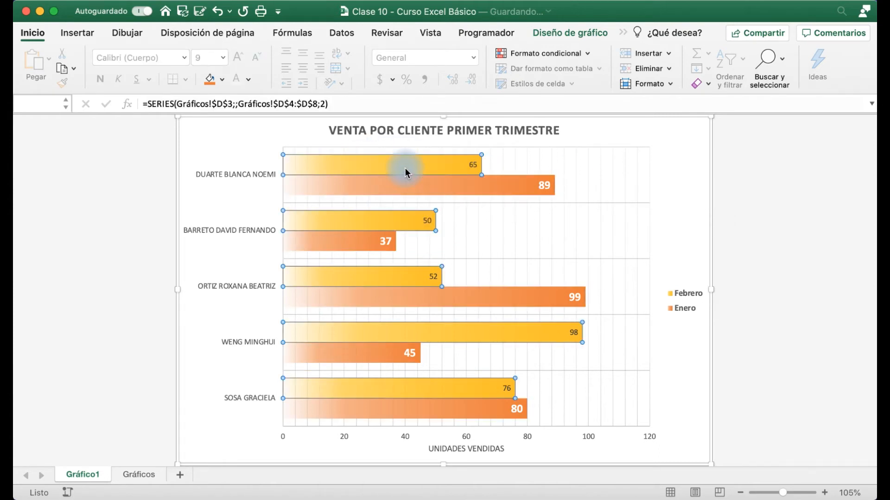
right_click(405, 172)
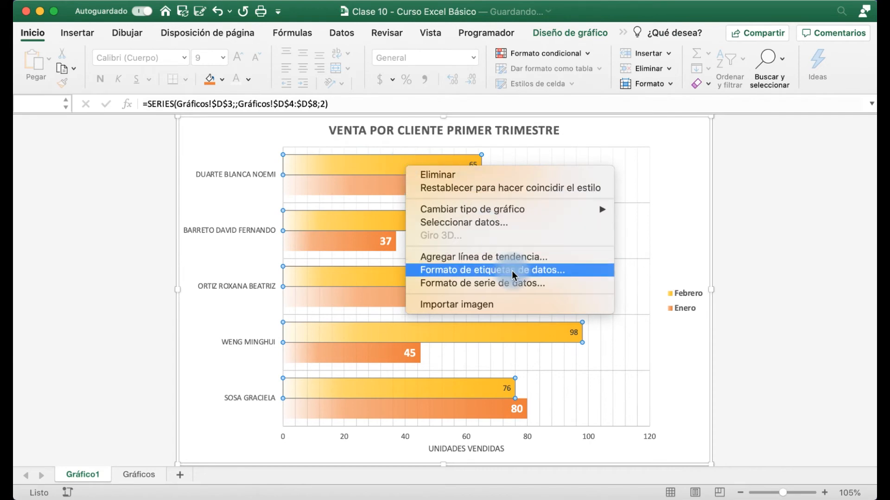
left_click(515, 284)
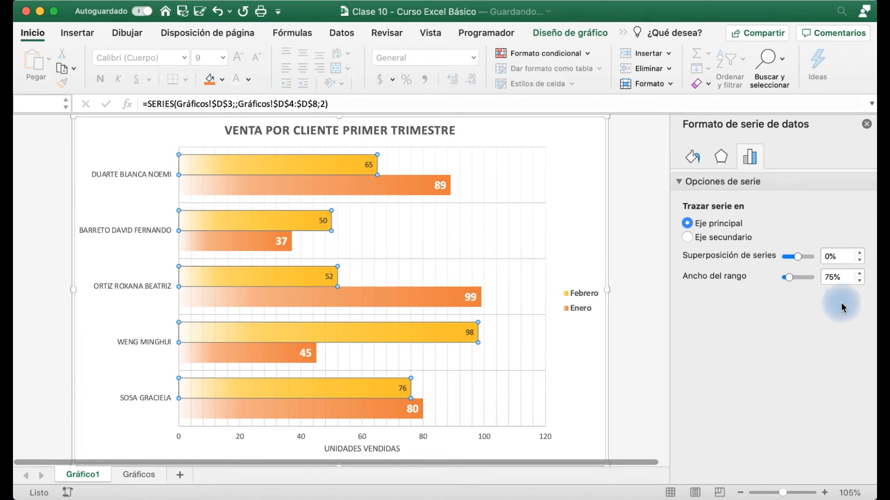
left_click(858, 274)
left_click(859, 274)
left_click(859, 274)
left_click(859, 275)
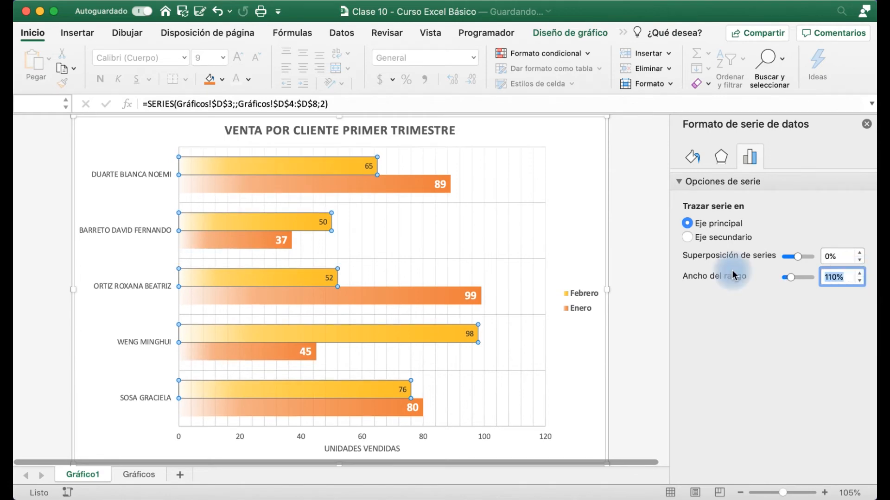
Set the series overlap (Superposición de series) of the Enero series to -5%.
left_click(366, 186)
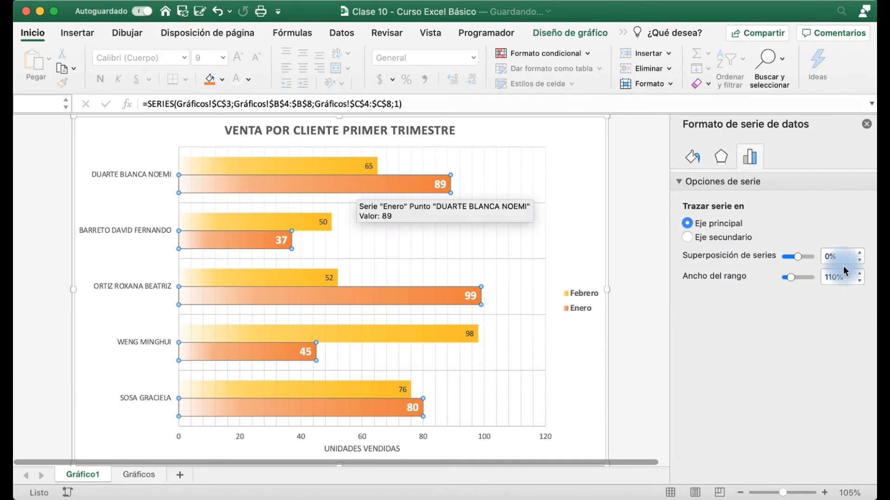
left_click(859, 253)
left_click(859, 253)
left_click(858, 253)
left_click(858, 253)
left_click(857, 252)
left_click(858, 252)
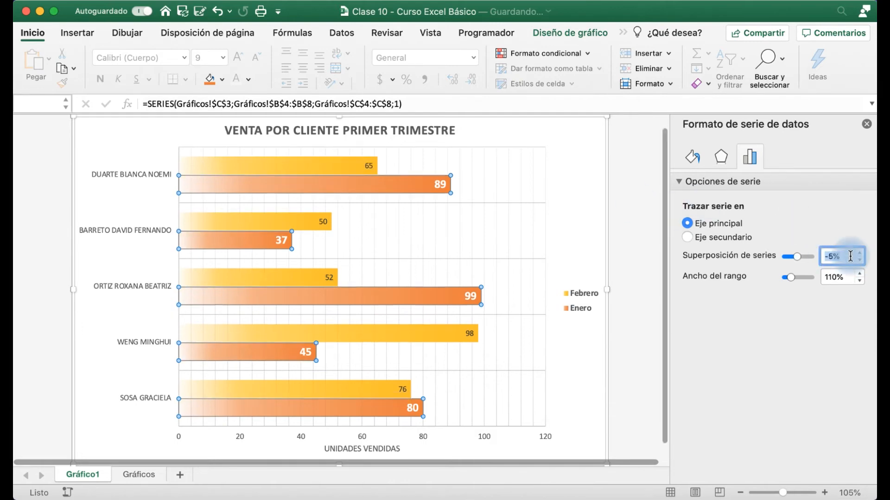
left_click(509, 182)
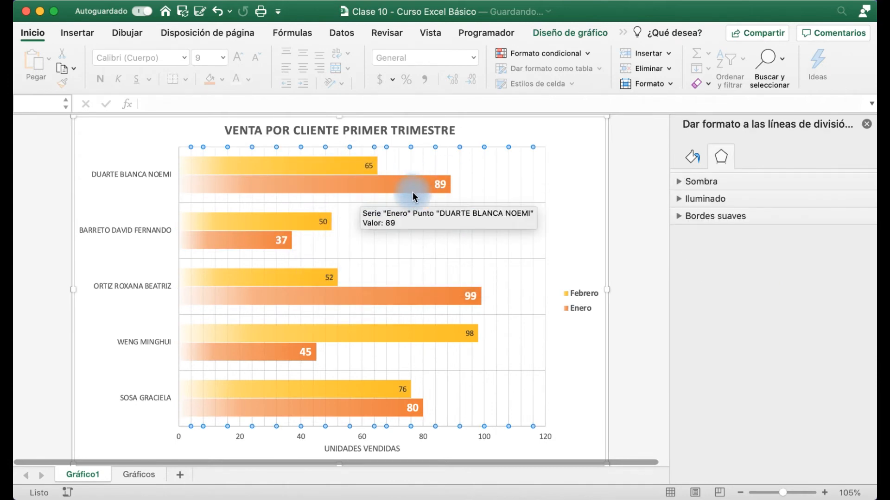
left_click(445, 158)
Examine the client axis's formatting options, including shadow, size and axis type, and close the formatting pane.
left_click(140, 179)
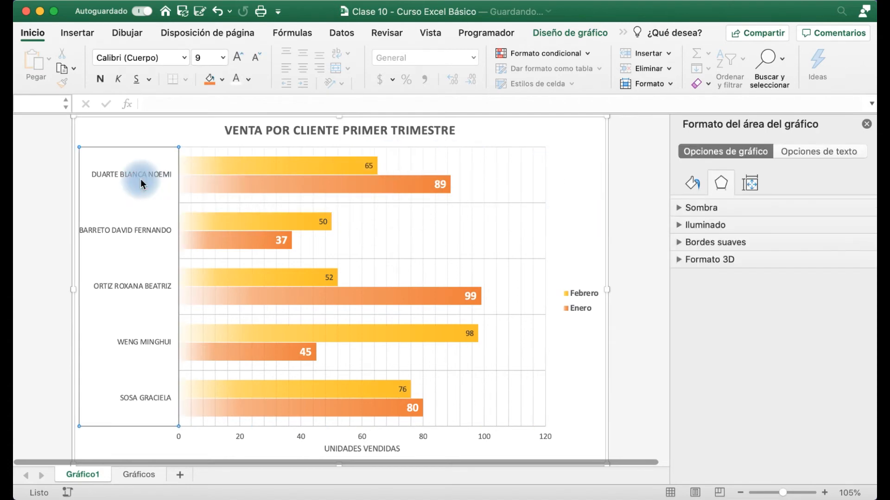
left_click(681, 207)
scroll(754, 350, "down", 1)
scroll(755, 350, "up", 1)
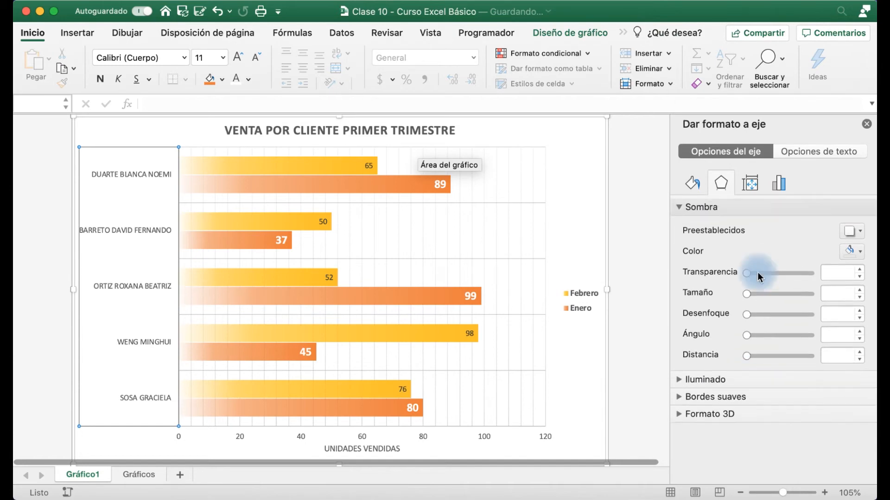
left_click(753, 185)
left_click(783, 187)
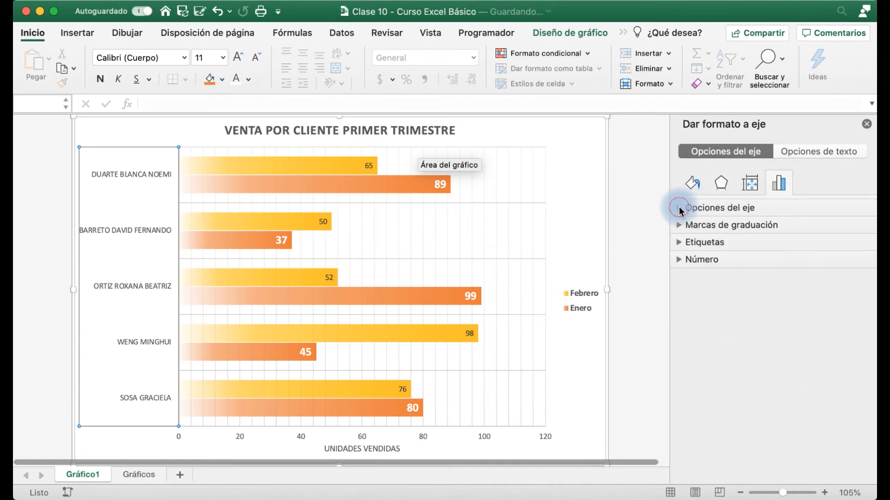
left_click(679, 208)
scroll(768, 264, "down", 5)
scroll(768, 264, "up", 5)
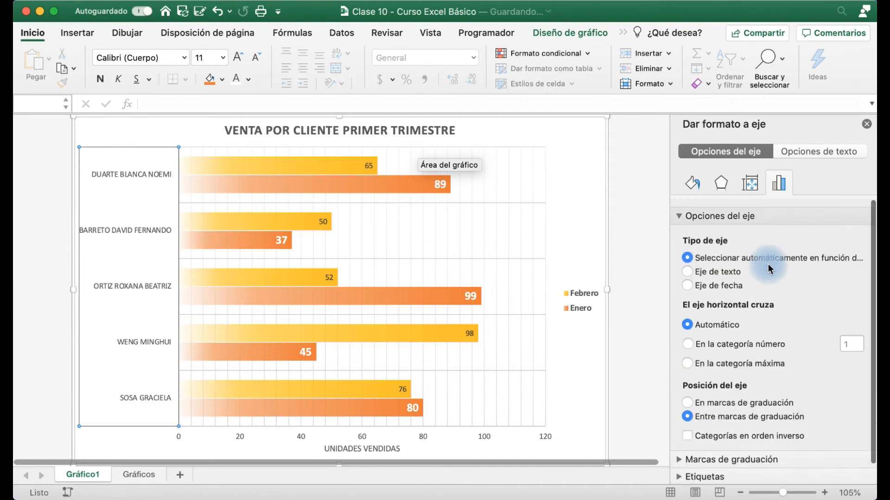
left_click(680, 208)
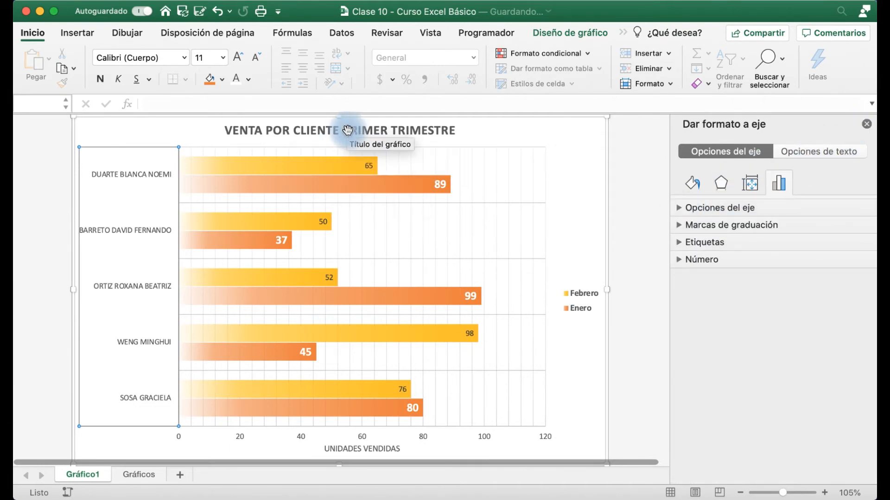
left_click(866, 124)
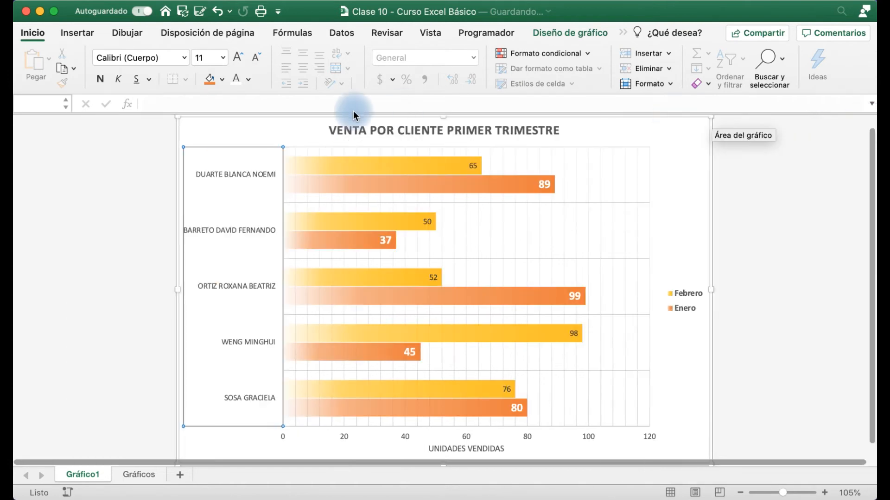
left_click(143, 171)
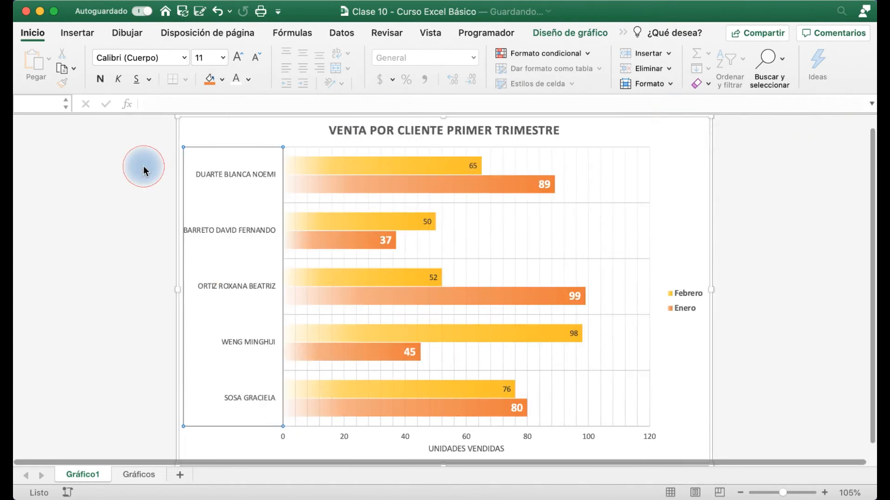
left_click(383, 188)
left_click(264, 131)
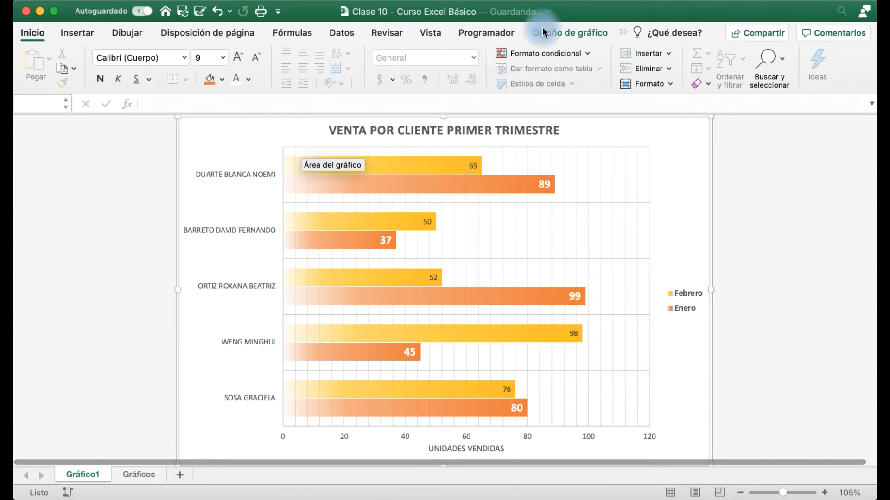
Swap the chart's rows and columns, and swap them back to grouping by client.
left_click(574, 27)
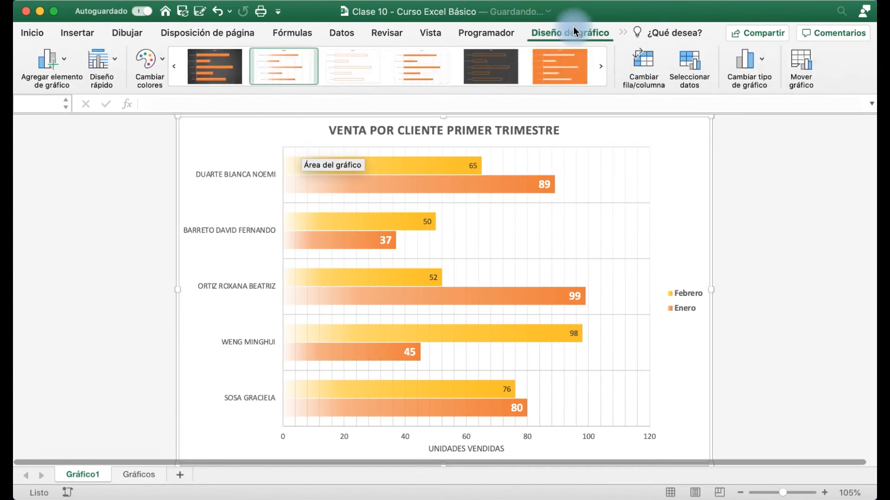
left_click(549, 63)
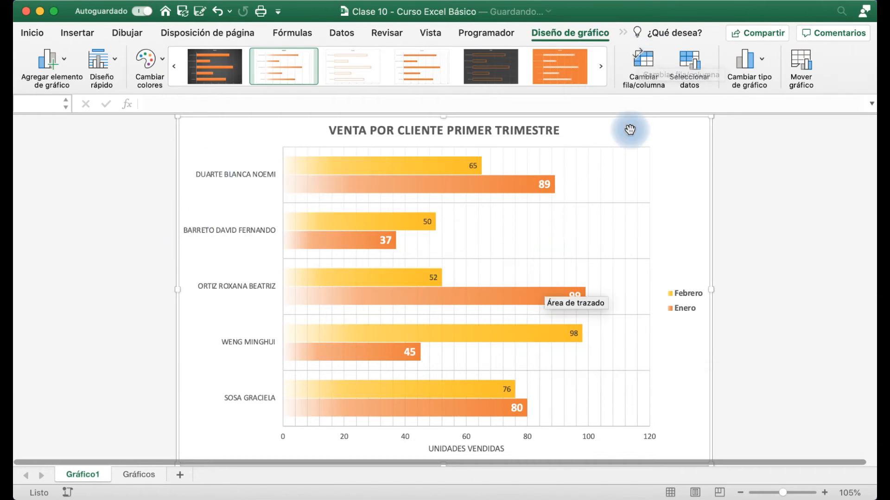
left_click(647, 65)
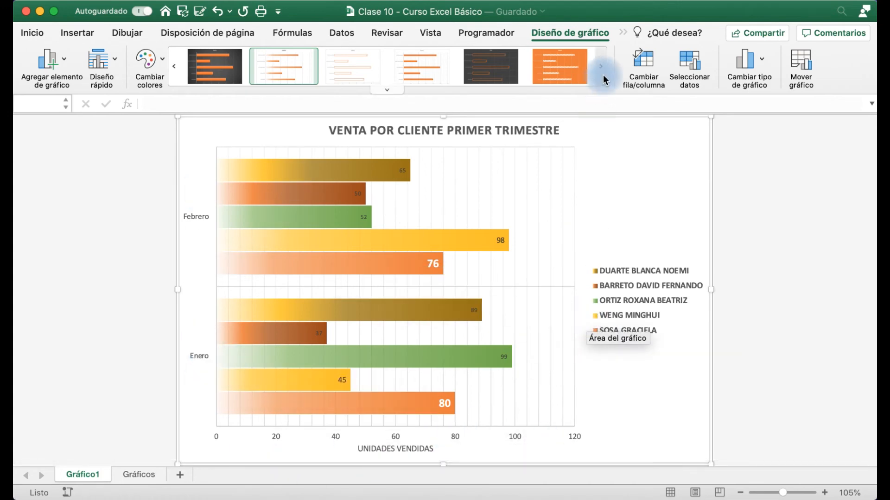
left_click(649, 62)
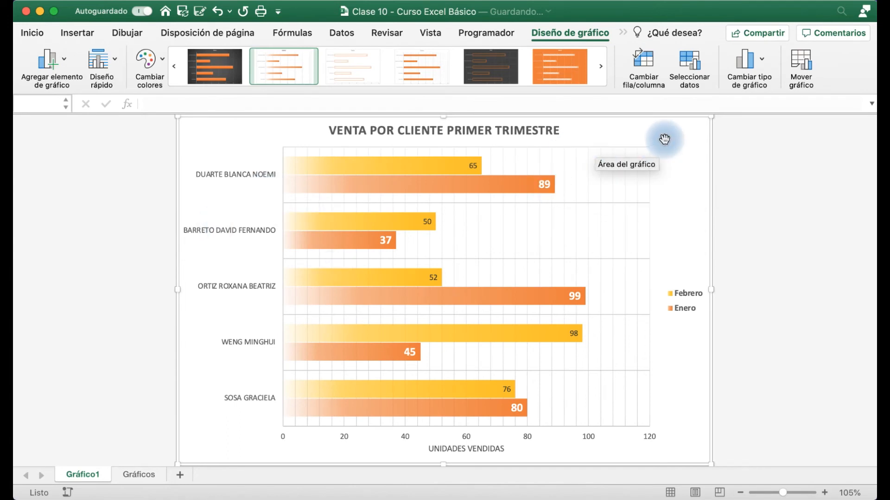
Review the chart's data source range and series settings, leaving them unchanged.
left_click(693, 65)
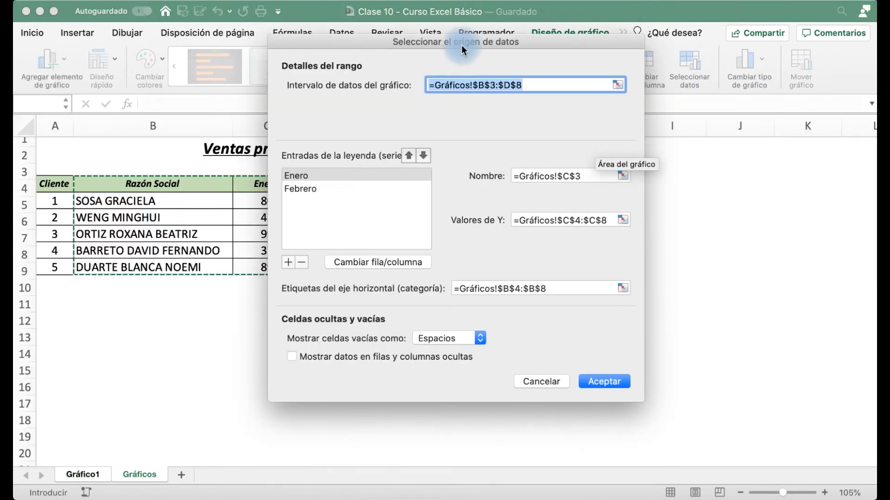
mouse_move(477, 42)
left_mouse_down()
mouse_move(658, 30)
mouse_move(460, 46)
left_mouse_up()
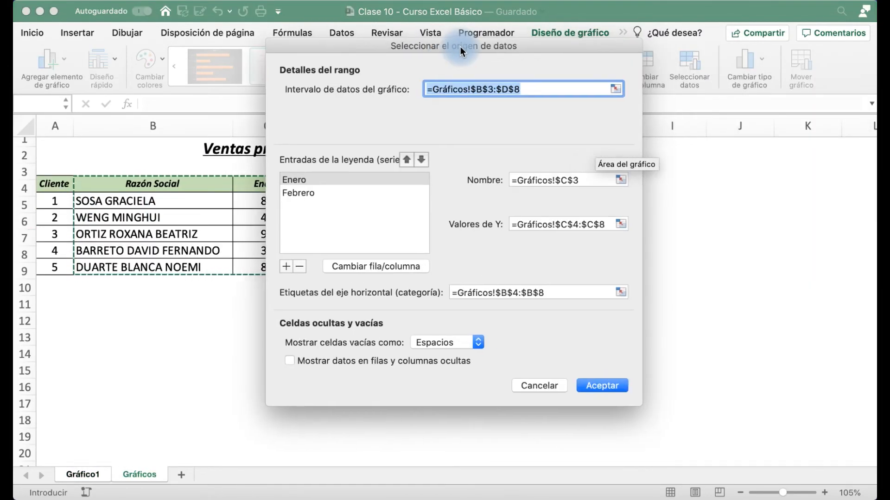
left_click(537, 385)
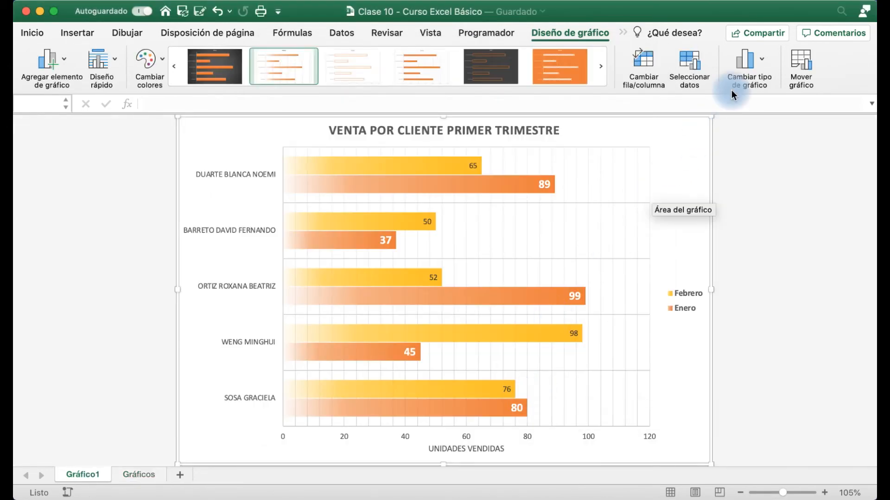
Browse the chart types offered for converting the chart and the column and bar varieties offered for insertion.
left_click(758, 68)
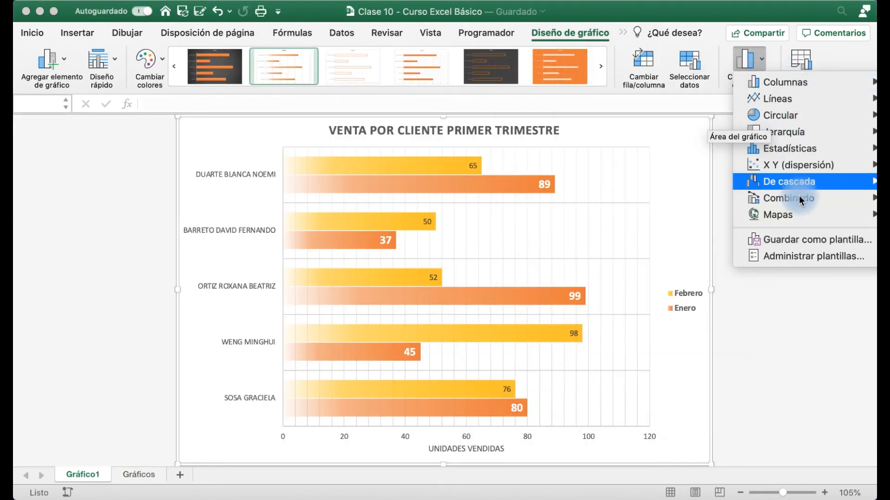
mouse_move(797, 213)
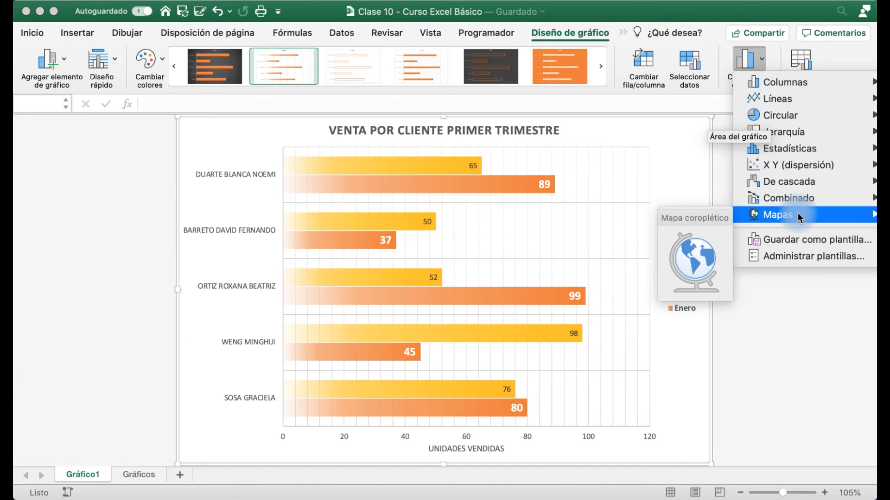
left_click(756, 66)
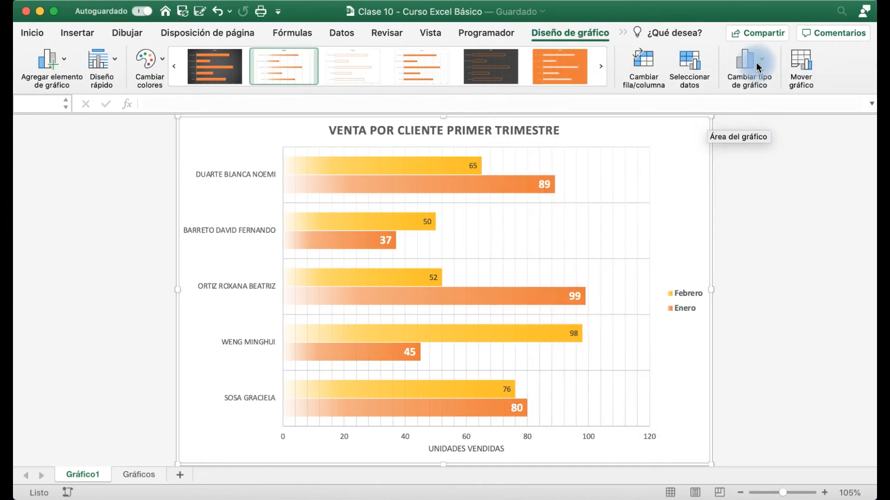
left_click(76, 32)
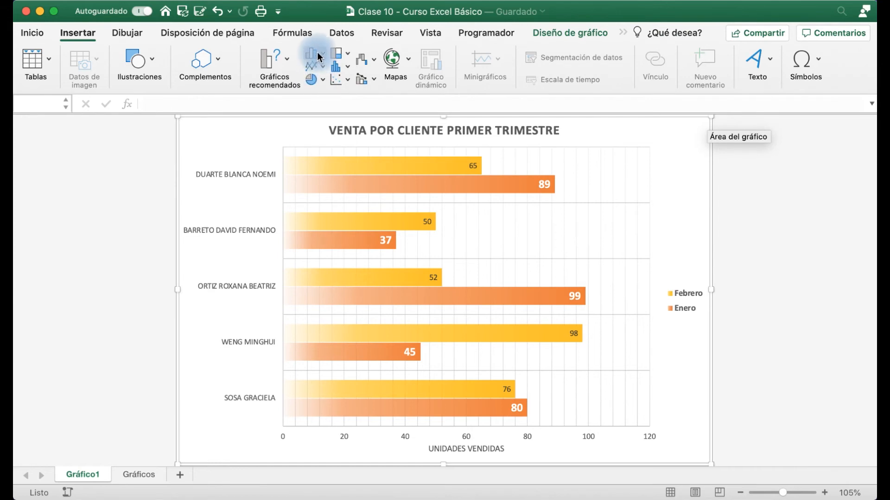
left_click(318, 54)
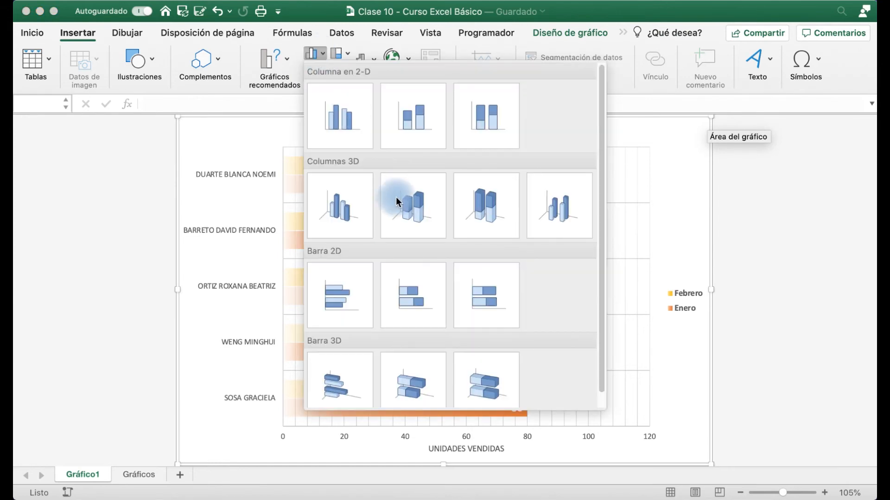
scroll(395, 197, "down", 1)
left_click(325, 59)
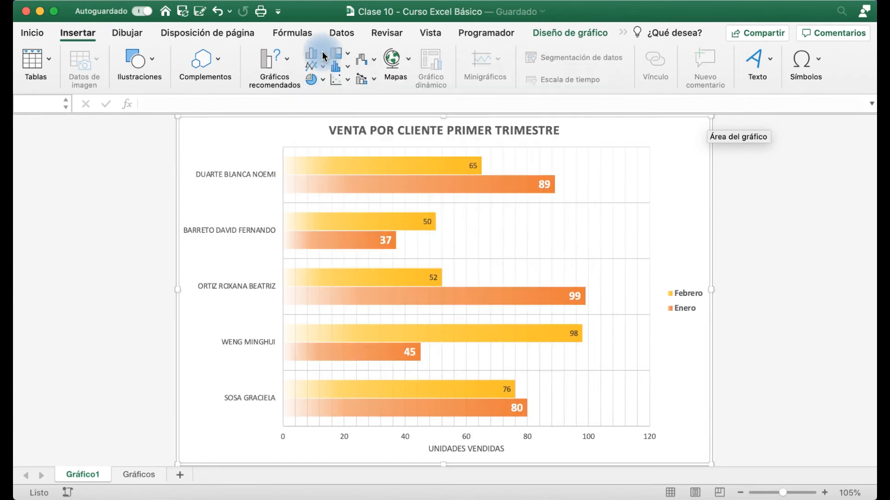
Browse the line, area, pie, doughnut and hierarchy chart varieties offered for insertion.
left_click(322, 68)
scroll(383, 223, "down", 3)
scroll(383, 223, "up", 3)
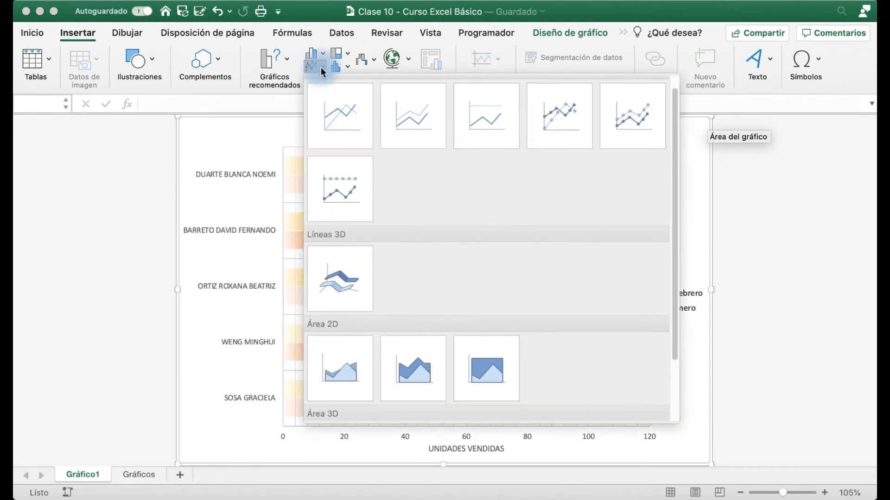
left_click(321, 67)
left_click(321, 82)
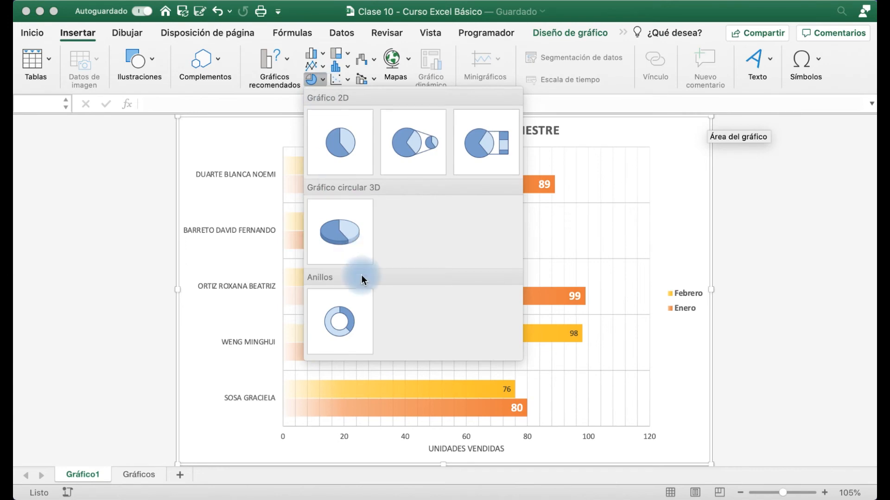
left_click(323, 80)
left_click(346, 56)
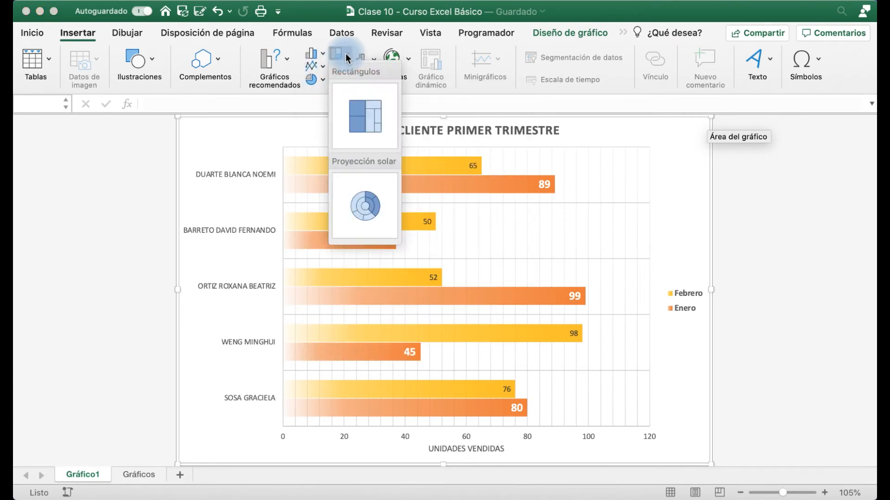
left_click(346, 67)
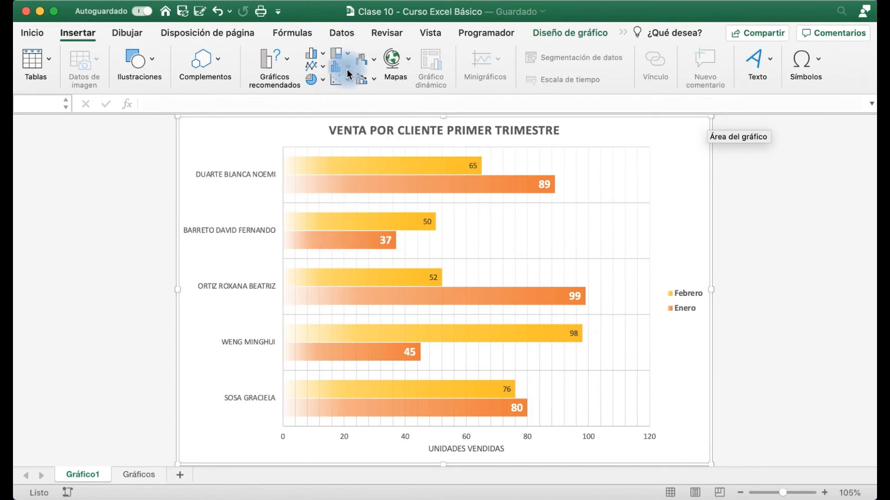
Browse the statistical, scatter, bubble, combo, waterfall, funnel, stock and surface chart varieties offered for insertion.
left_click(347, 68)
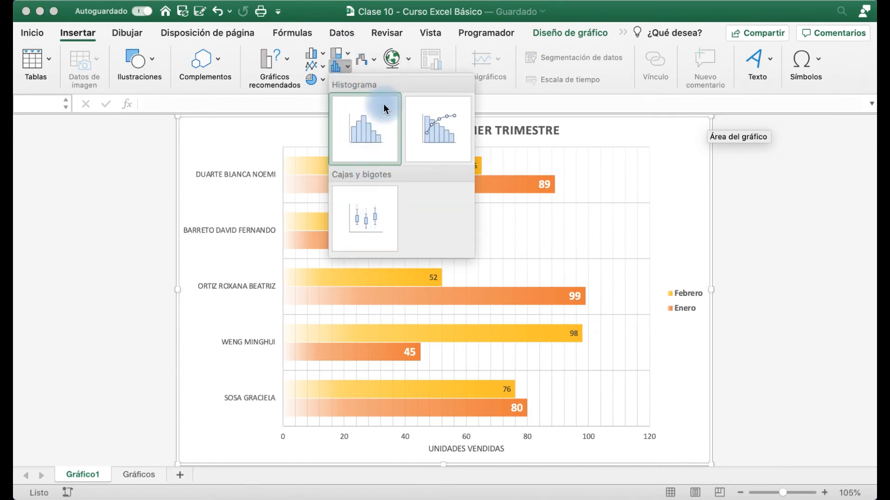
left_click(345, 64)
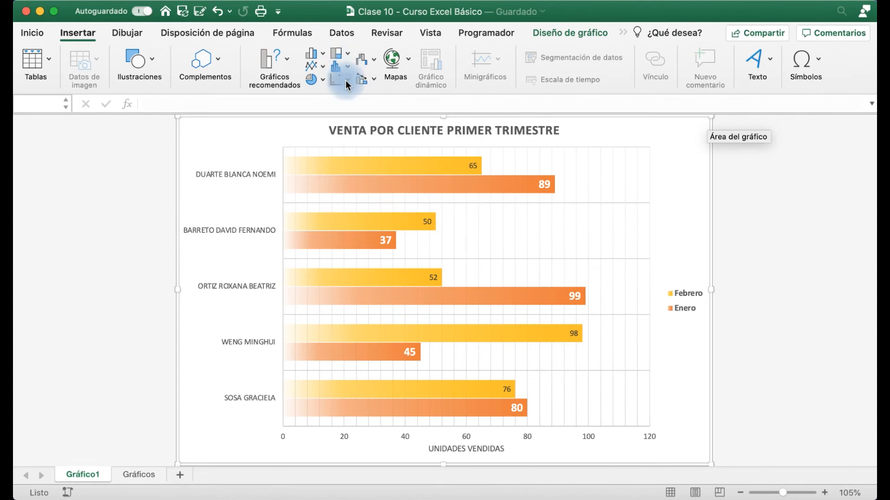
left_click(345, 79)
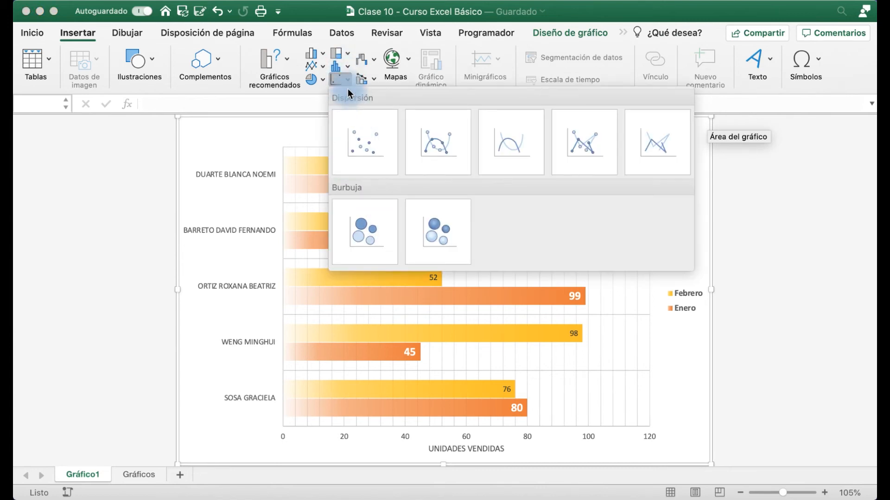
left_click(343, 80)
left_click(368, 78)
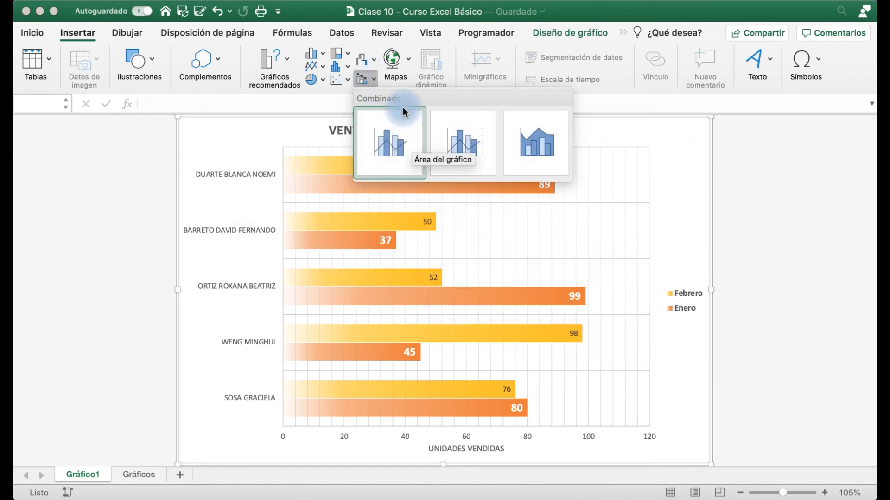
left_click(375, 80)
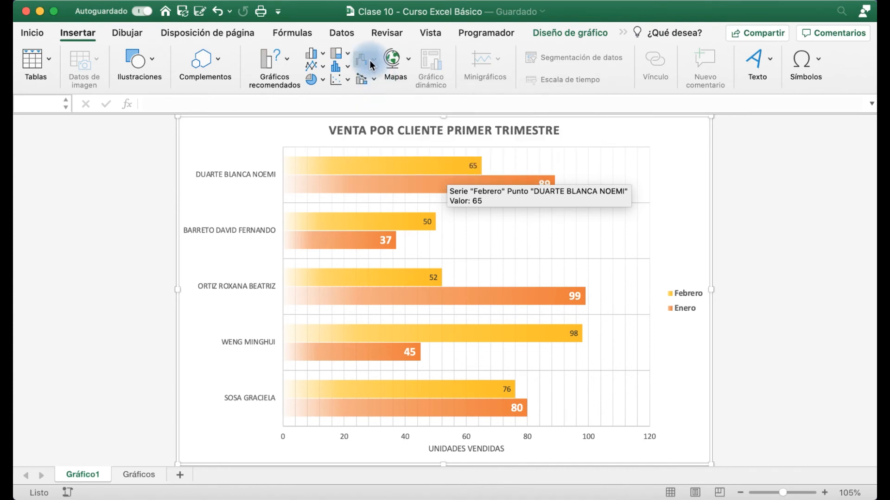
left_click(370, 60)
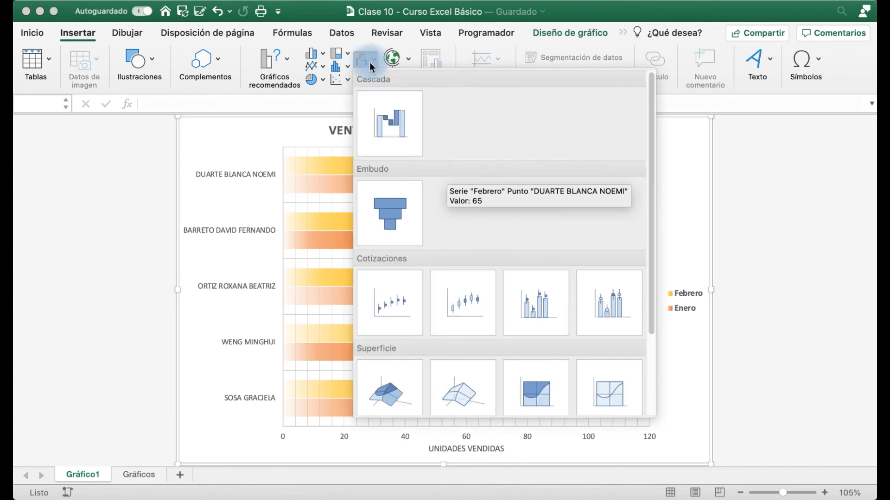
left_click(377, 202)
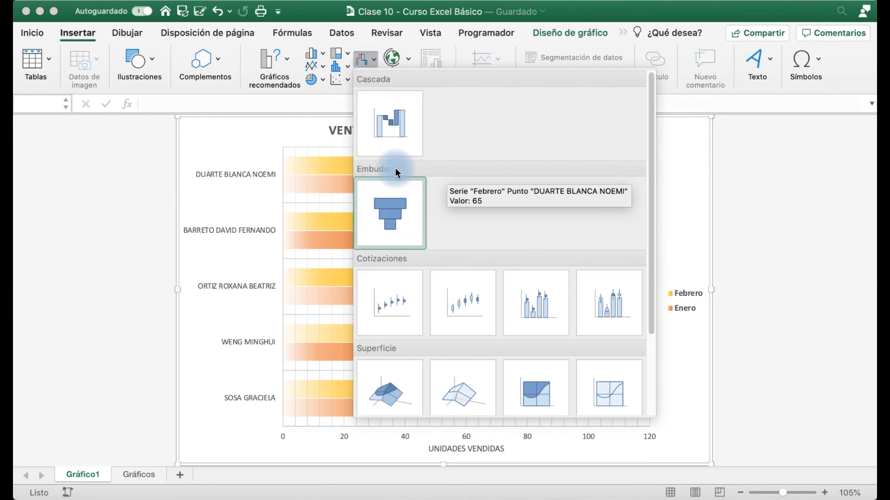
left_click(372, 61)
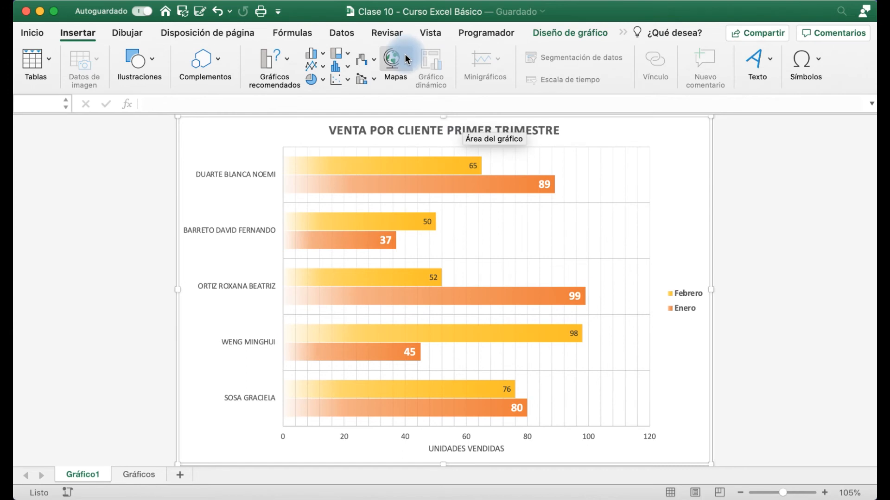
Convert the client sales bar chart to a 2-D clustered column chart.
left_click(586, 35)
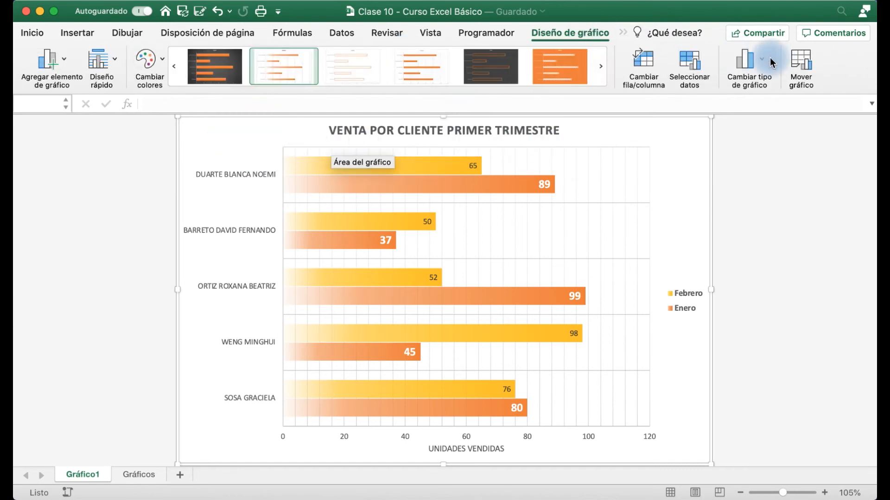
left_click(752, 62)
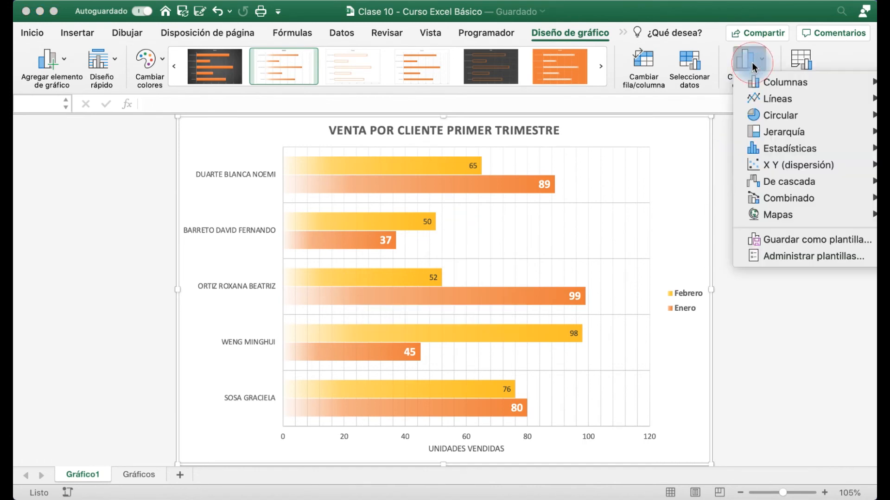
mouse_move(780, 82)
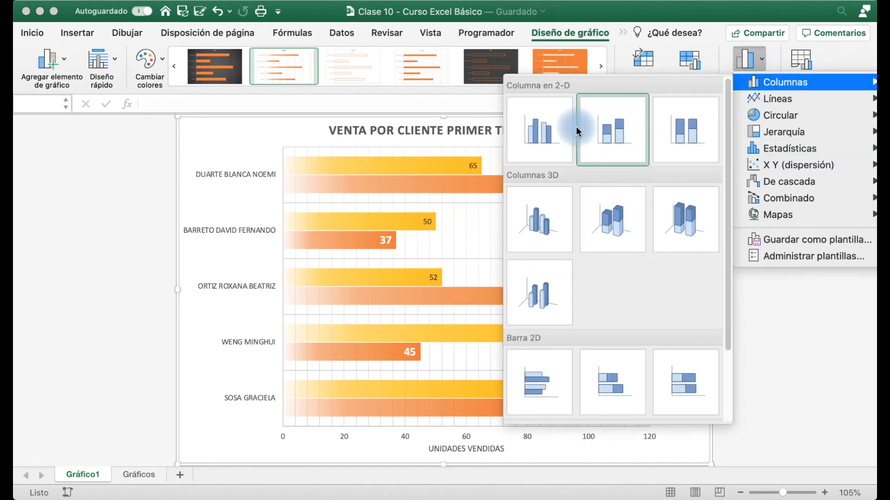
left_click(527, 138)
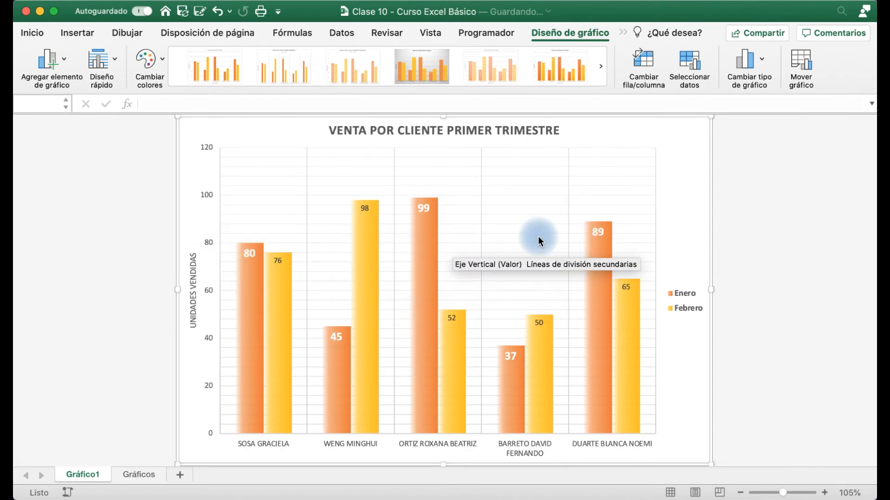
Try converting the column chart to a histogram, and undo the conversion.
left_click(745, 61)
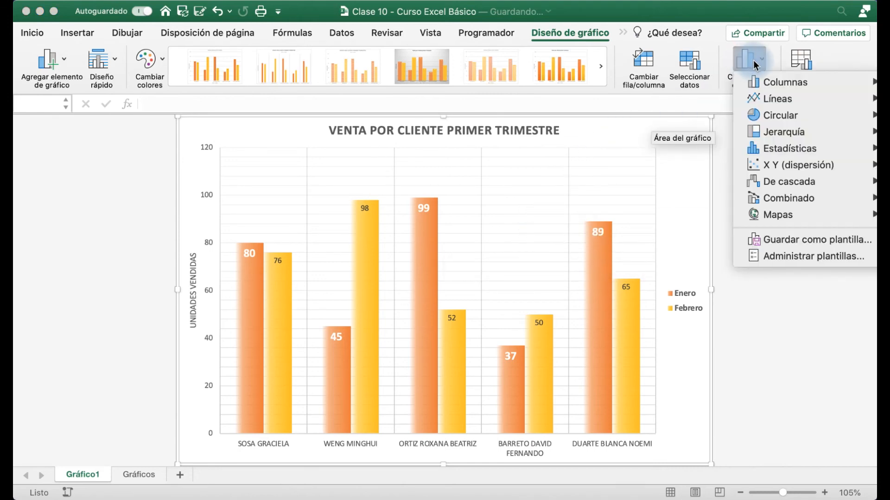
mouse_move(791, 130)
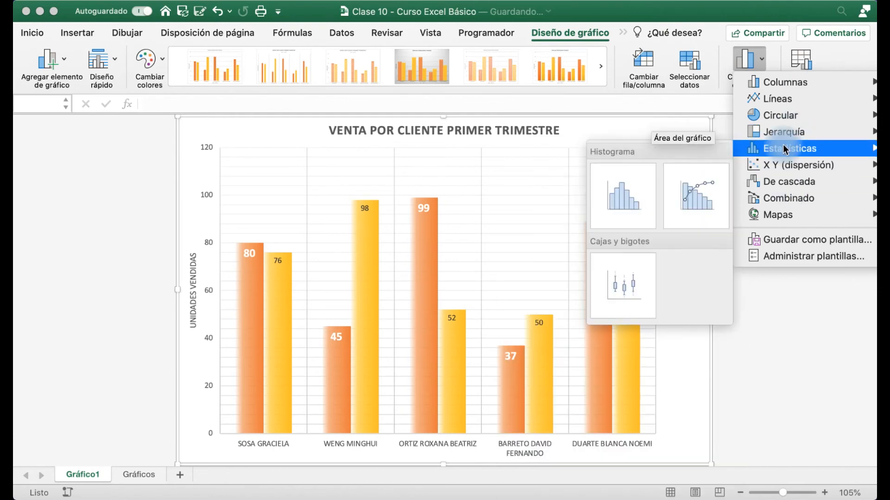
left_click(624, 193)
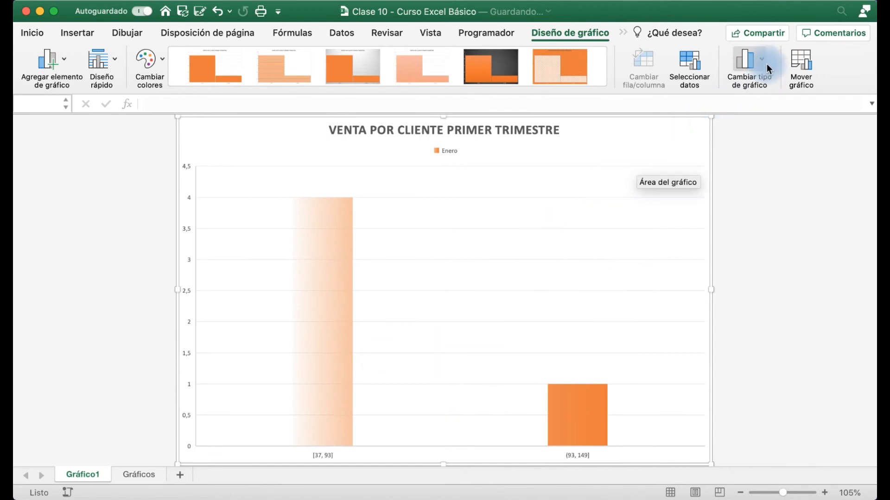
left_click(220, 17)
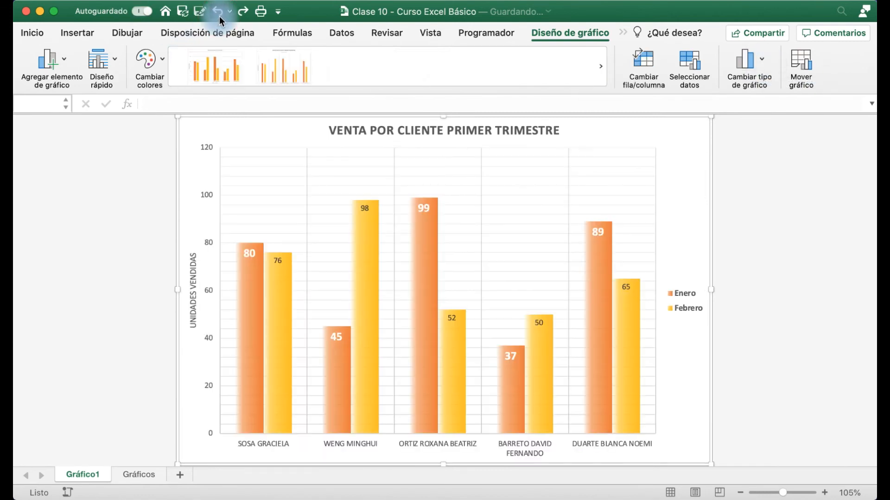
left_click(749, 62)
left_click(716, 163)
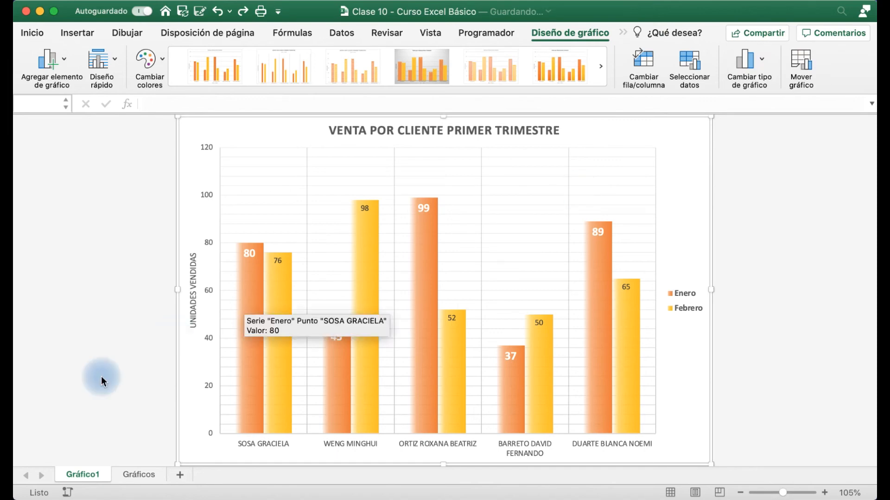
Insert a doughnut chart from the clients' percentage values in G4:G8 on the Gráficos sheet.
left_click(126, 472)
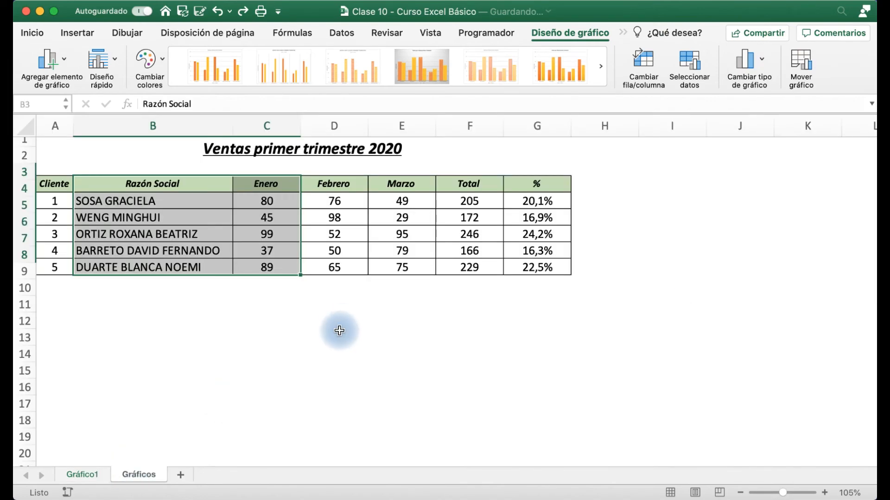
left_click(364, 322)
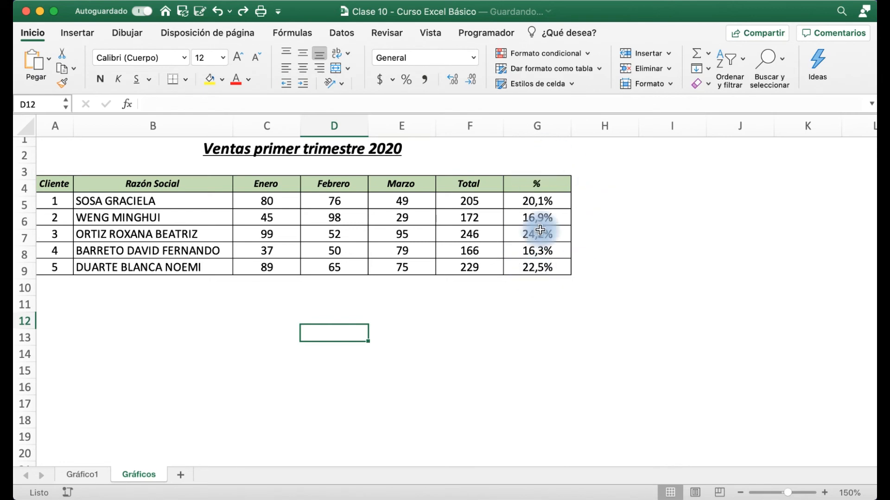
left_click_drag(539, 199, 536, 271)
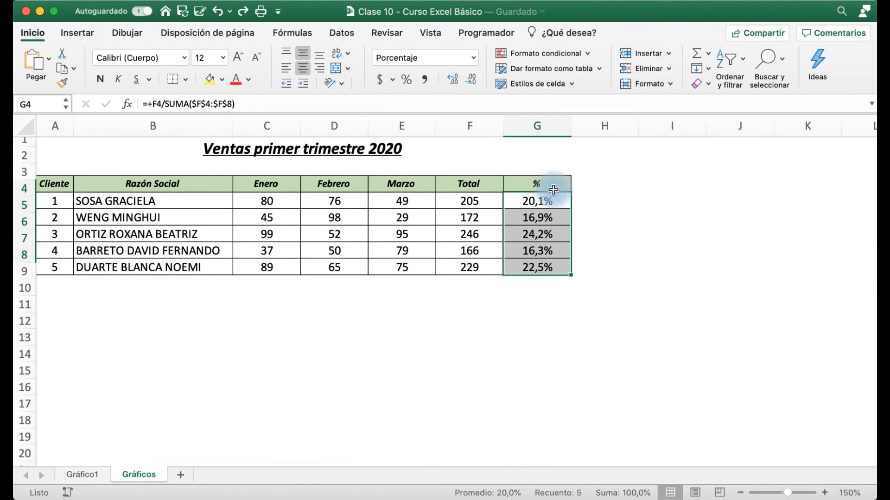
left_click(70, 35)
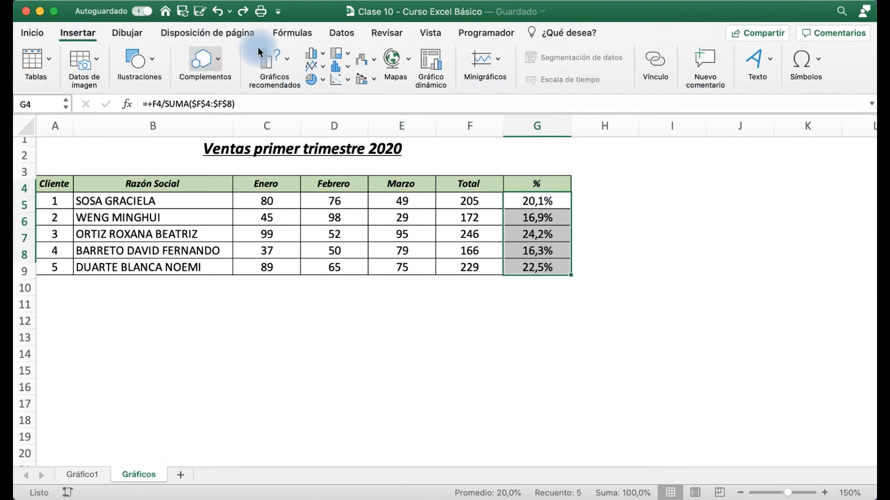
left_click(320, 81)
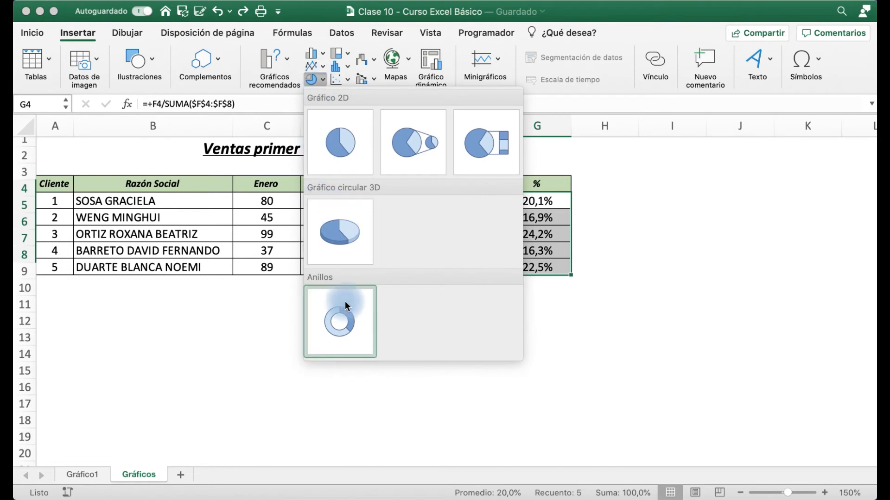
left_click(353, 324)
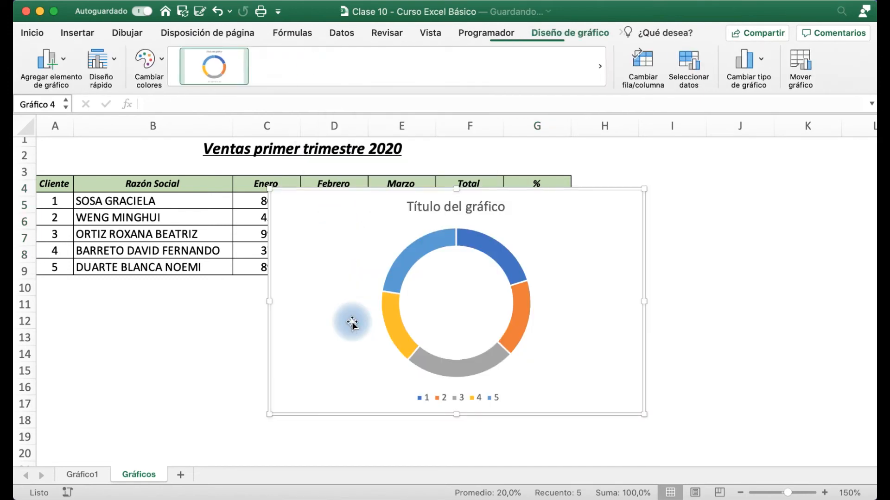
Move the doughnut chart directly below the sales table so that the table is uncovered.
left_click_drag(353, 190, 204, 284)
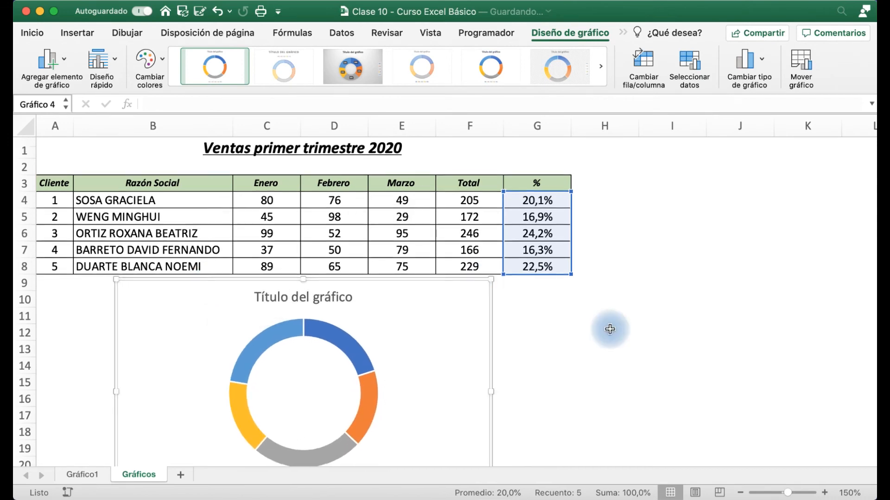
scroll(609, 327, "down", 2)
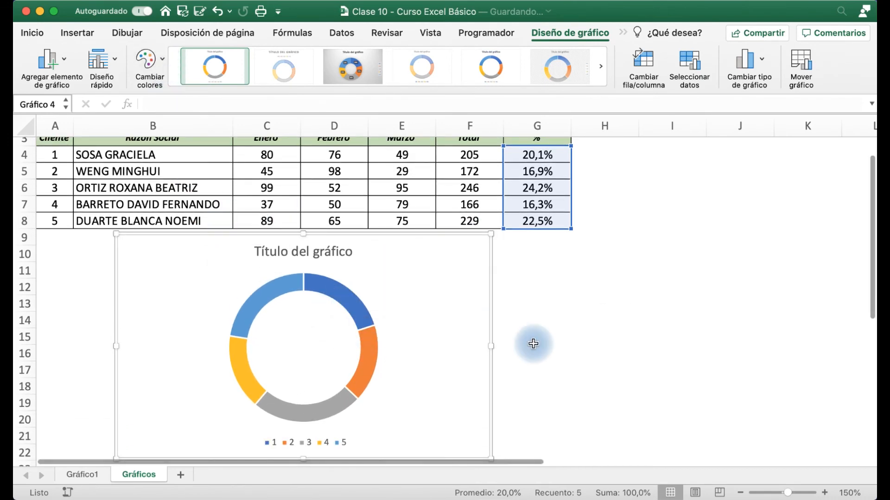
scroll(533, 348, "up", 1)
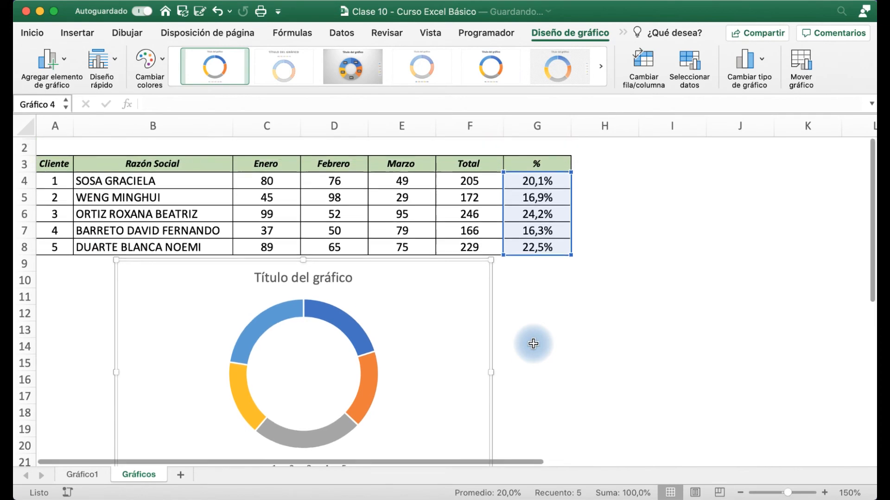
scroll(533, 345, "down", 3)
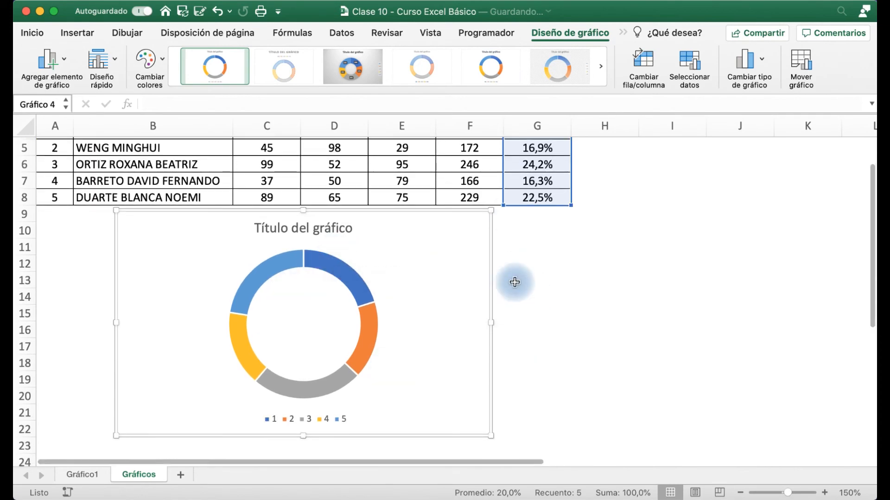
scroll(580, 264, "up", 3)
scroll(582, 264, "down", 2)
scroll(582, 264, "up", 3)
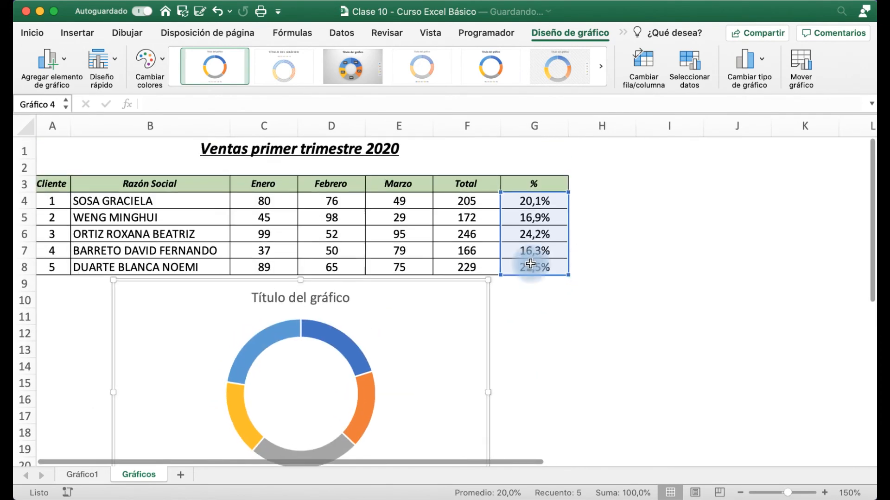
Replace the doughnut chart's placeholder title with "Peso de ventas por cliente".
left_click(317, 298)
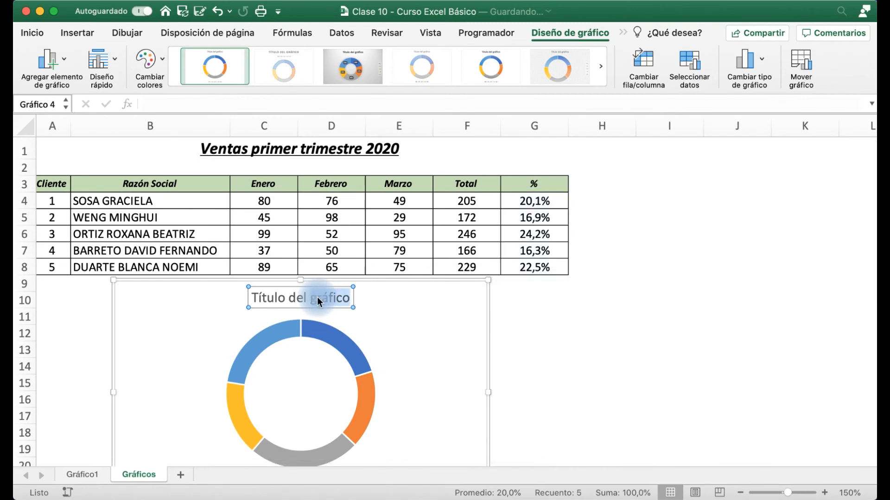
key("BackSpace")
key("BackSpace")
key("BackSpace")
key("BackSpace")
key("BackSpace")
key("BackSpace")
key("BackSpace")
key("BackSpace")
key("BackSpace")
key("BackSpace")
key("BackSpace")
key("BackSpace")
key("BackSpace")
key("BackSpace")
key("BackSpace")
key("BackSpace")
key("BackSpace")
key("BackSpace")
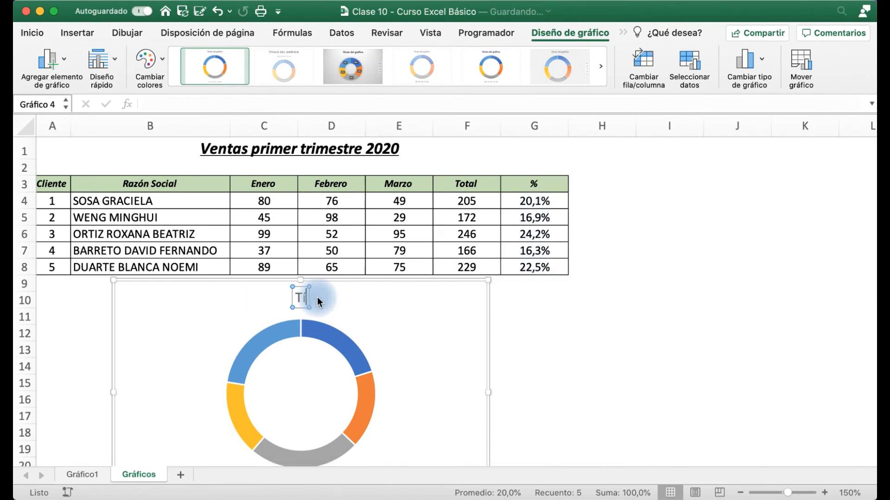
type("Peso")
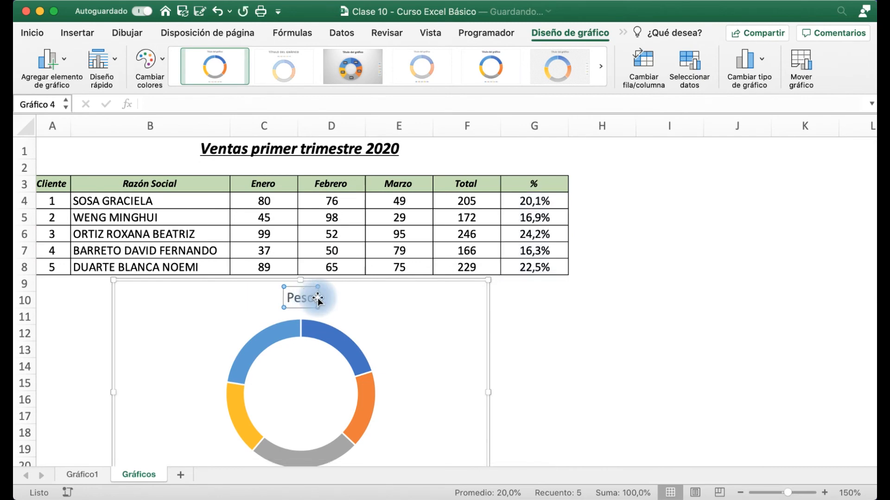
type(" de ventas por cliente")
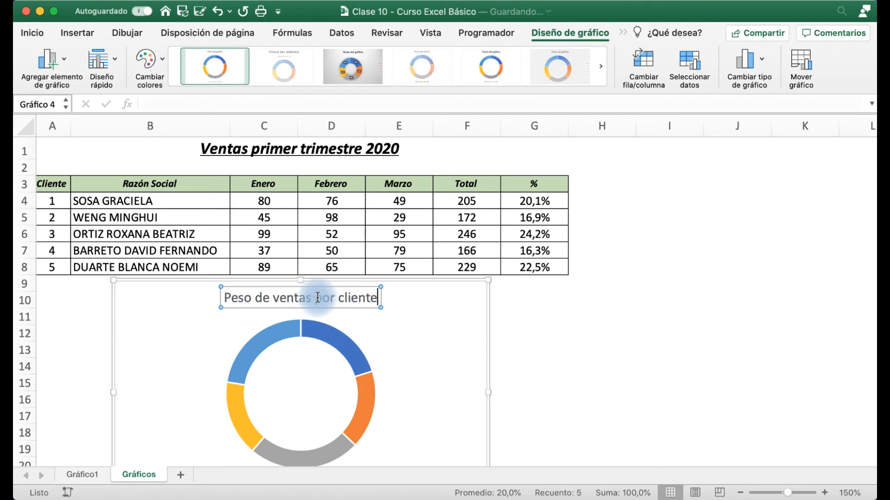
Set the doughnut chart's category labels to the client names in B4:B8 of the Gráficos sheet.
scroll(318, 298, "down", 5)
left_click(417, 263)
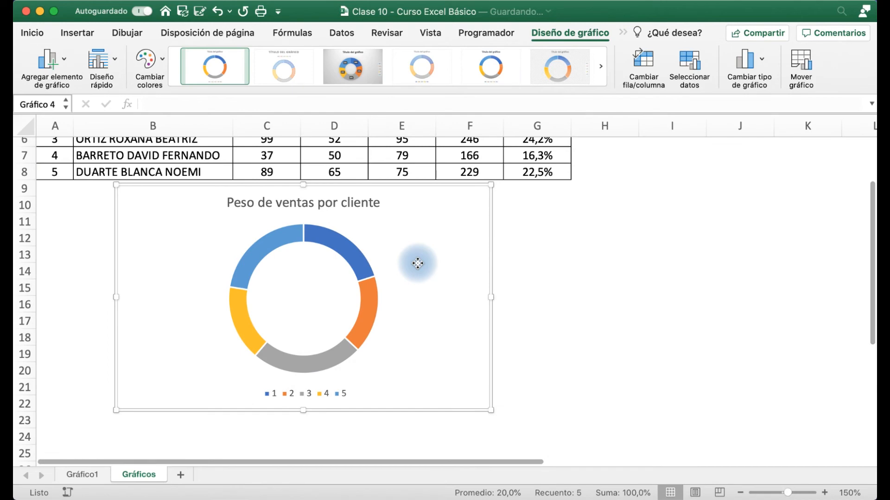
right_click(418, 263)
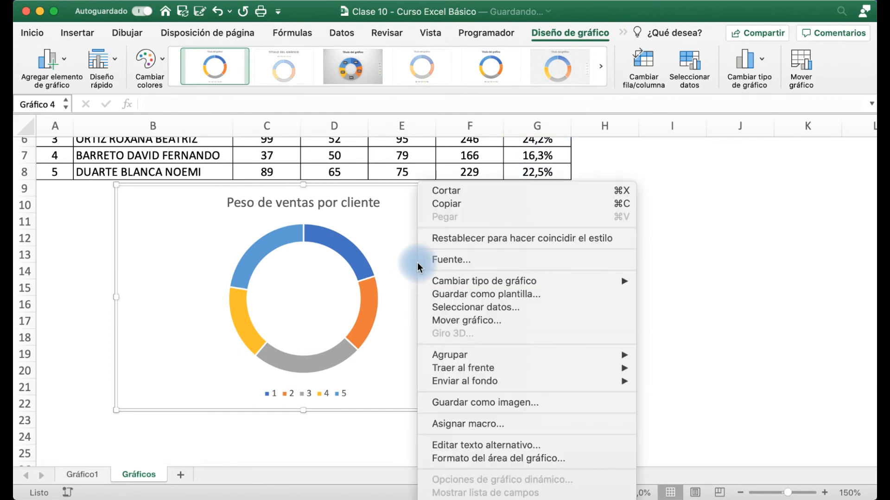
left_click(488, 308)
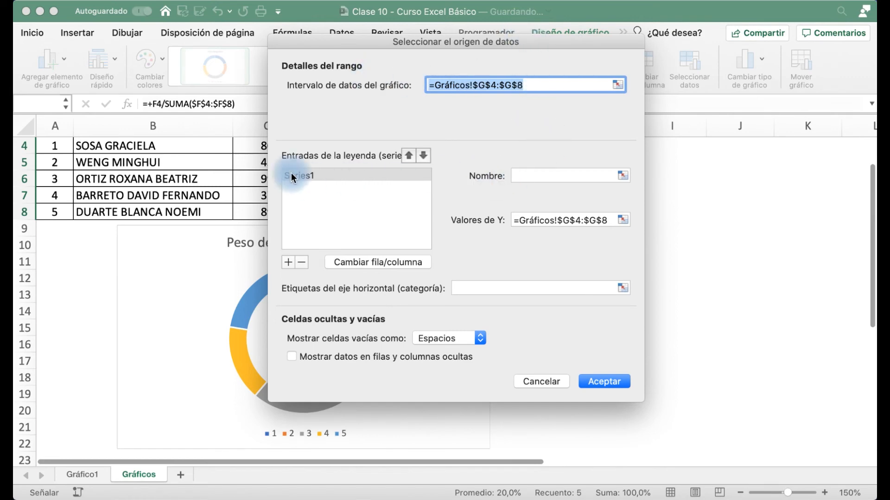
left_click(624, 175)
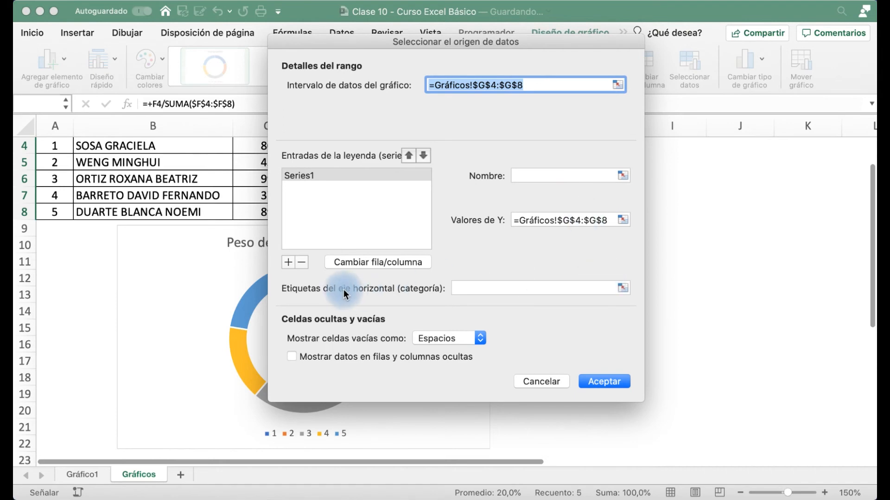
left_click(623, 288)
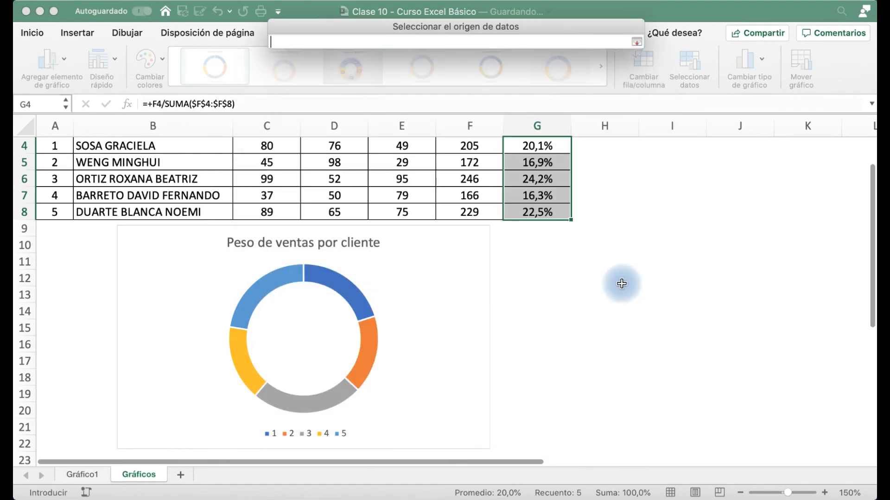
scroll(558, 218, "up", 3)
left_click(120, 201)
left_click_drag(120, 201, 116, 264)
left_click(636, 42)
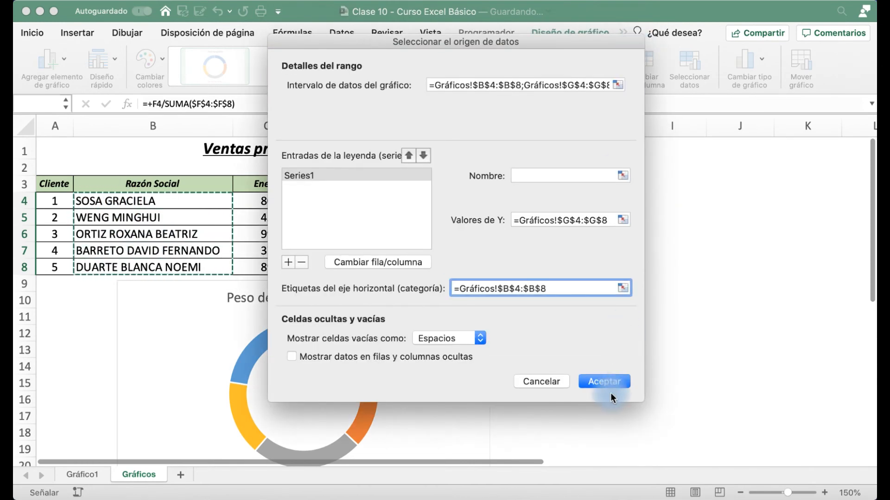
left_click(609, 383)
scroll(609, 385, "down", 3)
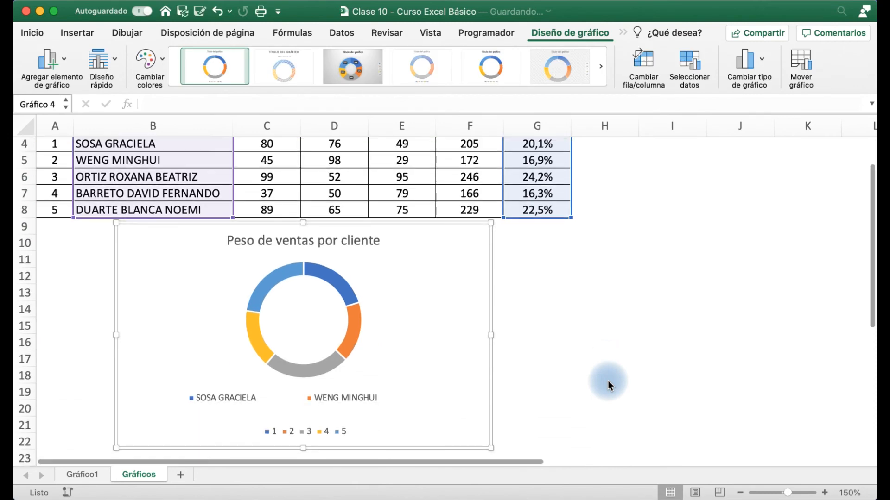
Thicken the doughnut ring by setting the series' hole size to 50%.
left_click(351, 294)
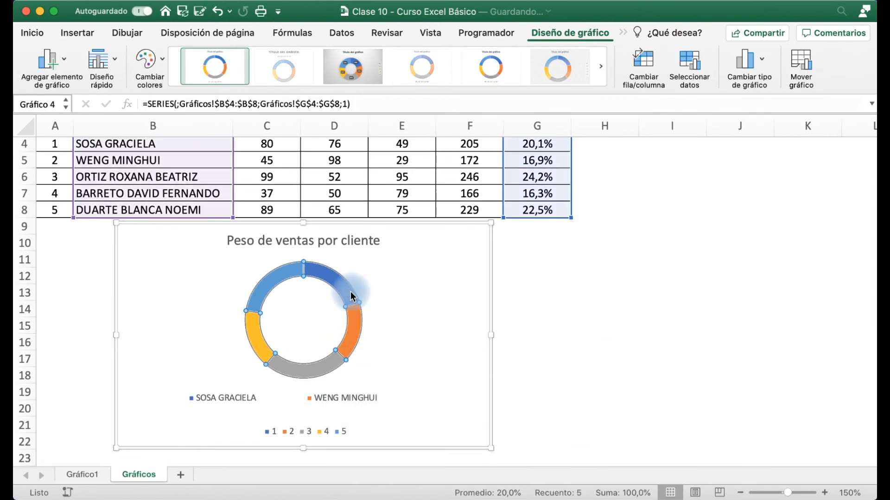
right_click(351, 294)
left_click(420, 407)
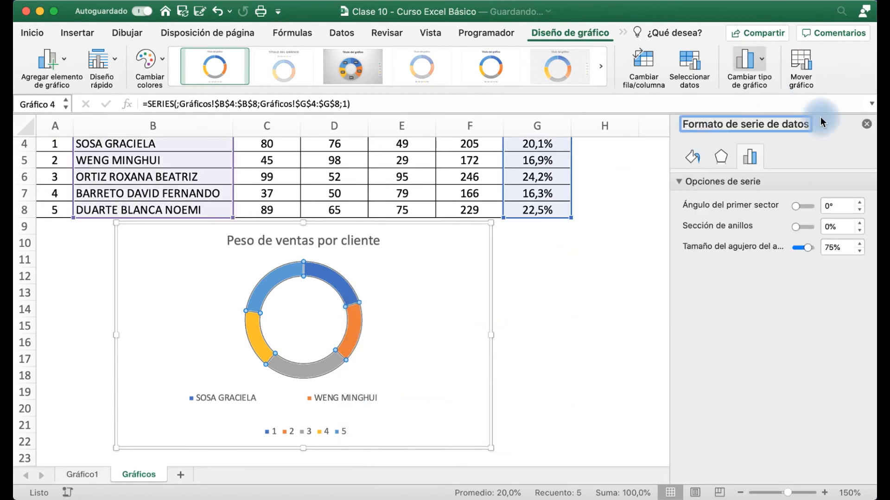
left_click(861, 252)
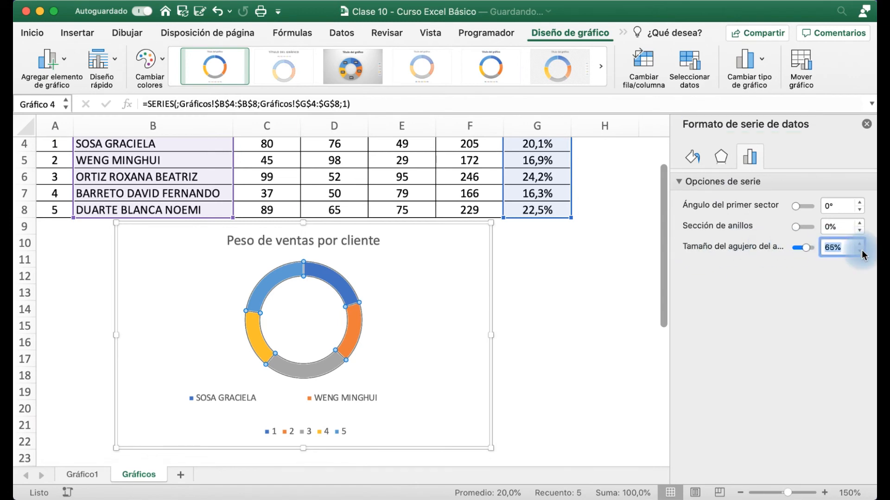
left_click(861, 253)
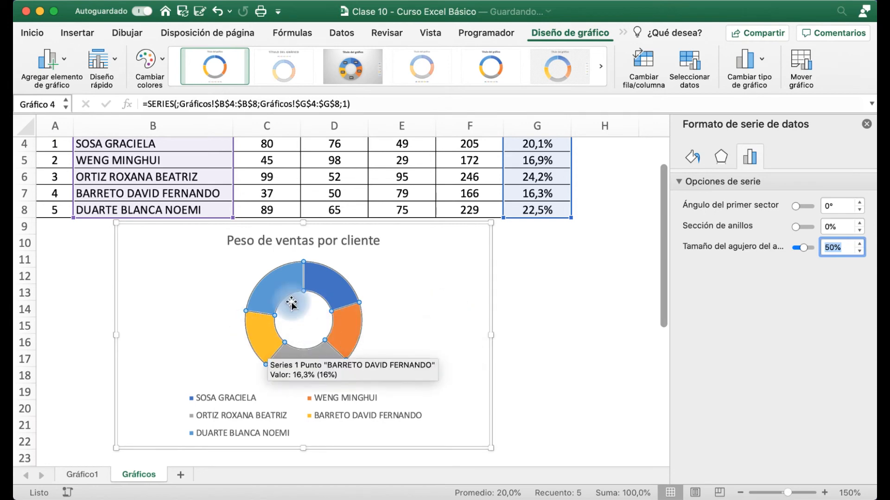
left_click(447, 306)
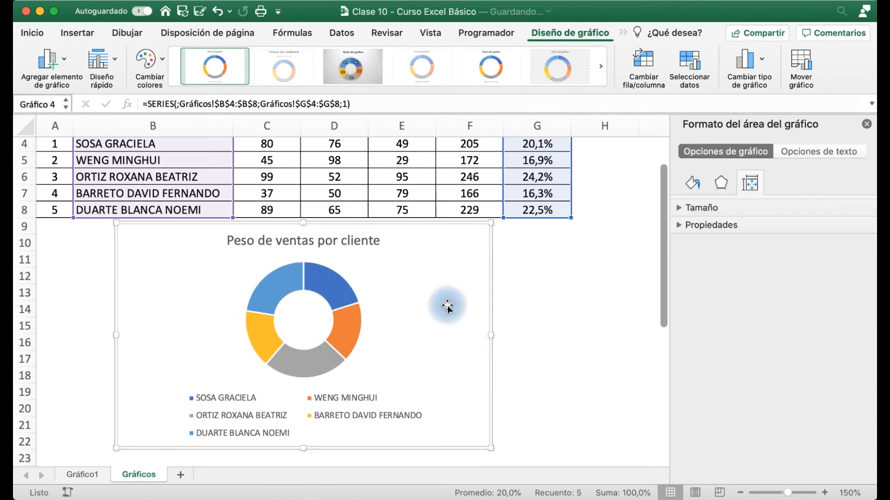
Rotate the doughnut series by setting the angle of its first slice to 20°.
left_click(331, 309)
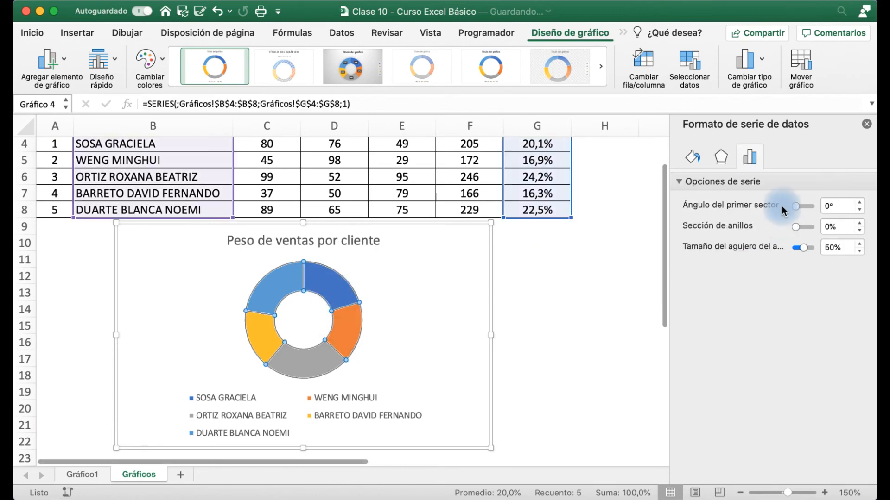
left_click(858, 204)
left_click(859, 204)
left_click(859, 204)
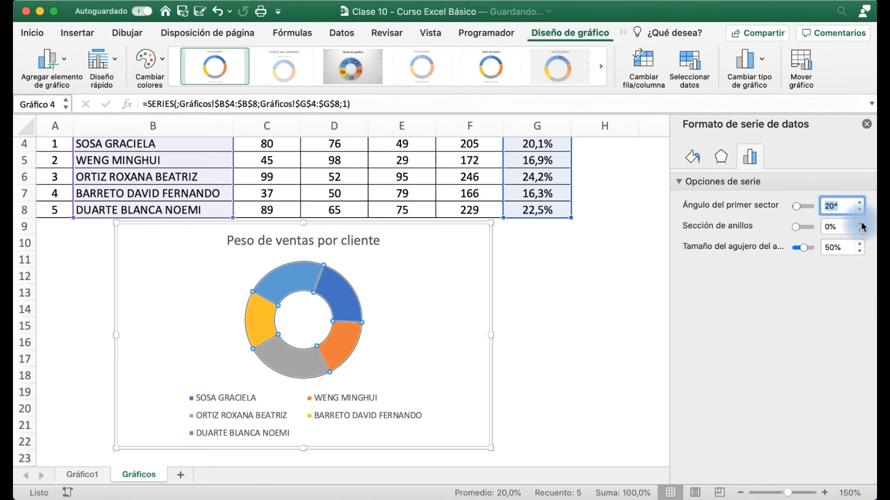
Separate the doughnut's slices by setting the series' explosion (Sección de anillos) to 5%.
left_click(862, 224)
left_click(861, 224)
left_click(862, 223)
left_click(861, 224)
left_click(861, 224)
left_click(861, 224)
left_click(862, 224)
left_click(861, 224)
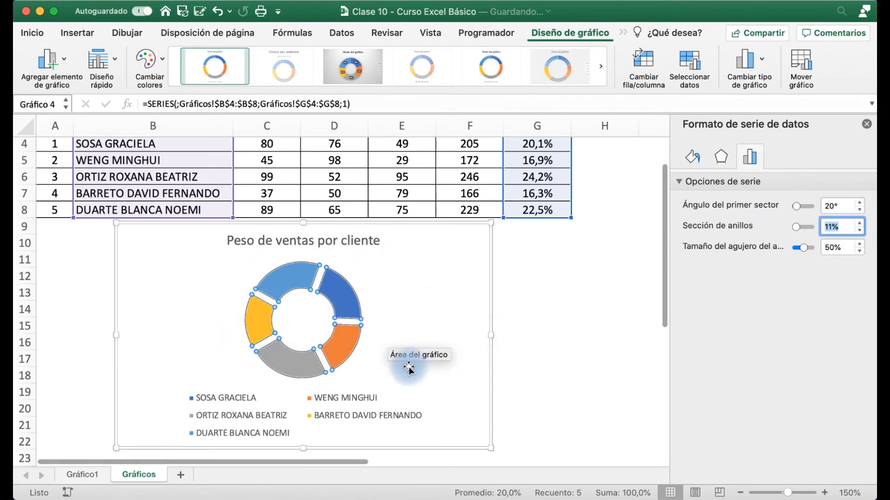
left_click(861, 232)
left_click(861, 232)
left_click(861, 231)
left_click(861, 232)
left_click(861, 230)
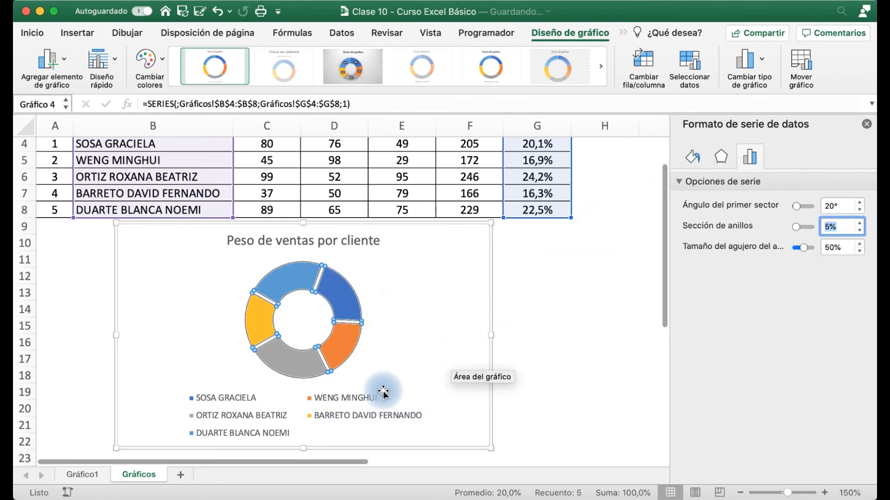
Delete the doughnut chart's legend and add data labels to its slices.
left_click(339, 406)
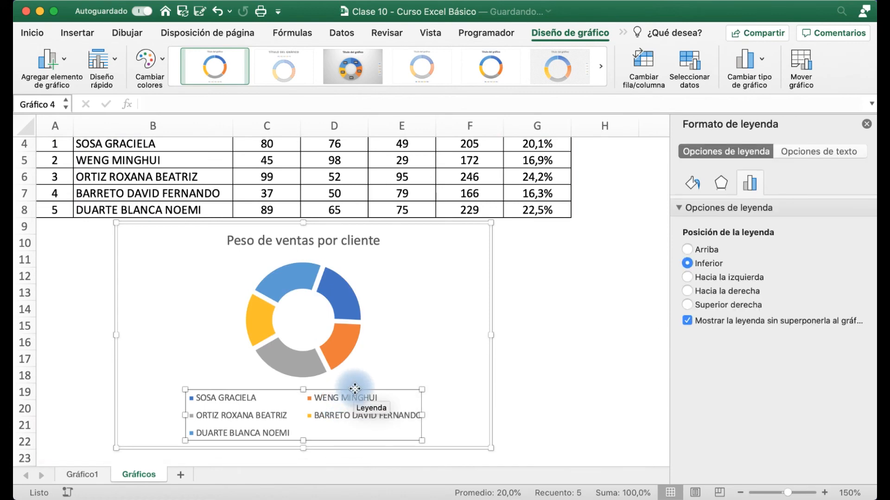
key("Delete")
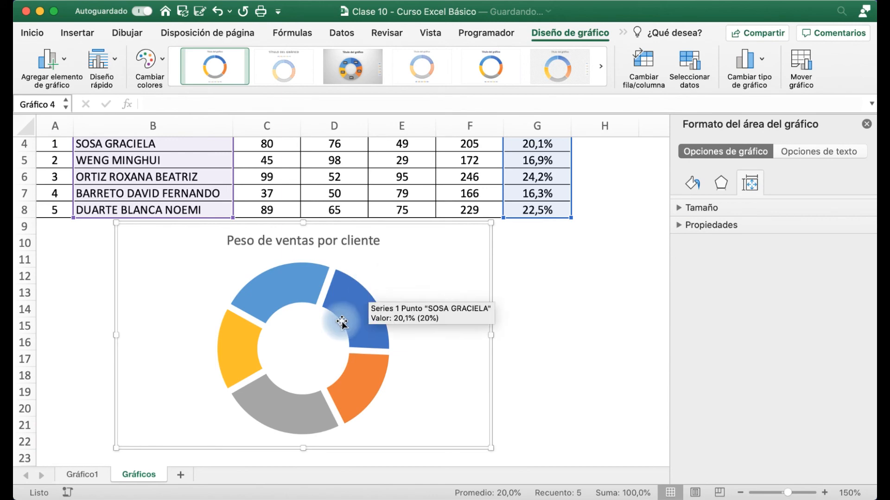
left_click(361, 310)
right_click(361, 310)
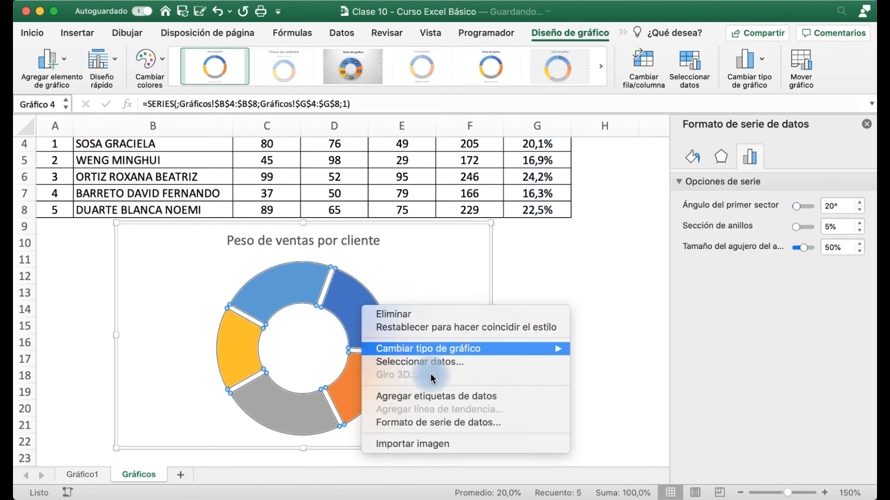
left_click(447, 402)
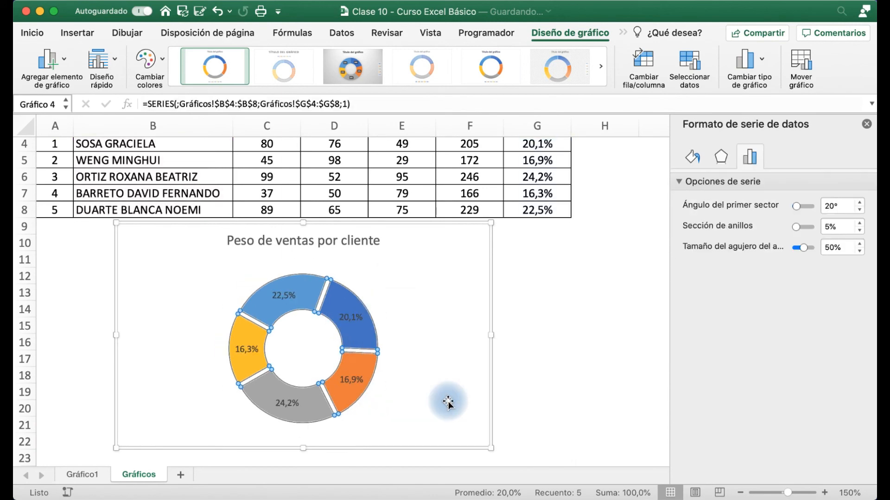
Make the doughnut's data labels bold and enlarge their font to size 11.
left_click(278, 293)
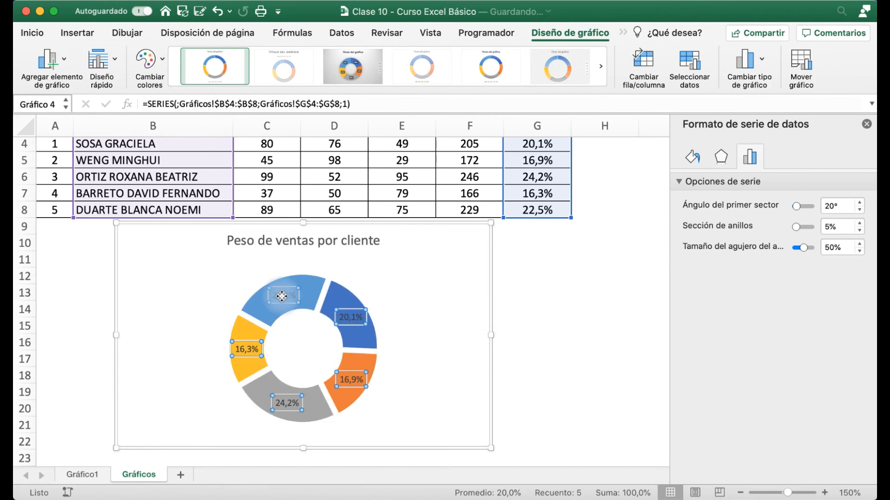
left_click(33, 33)
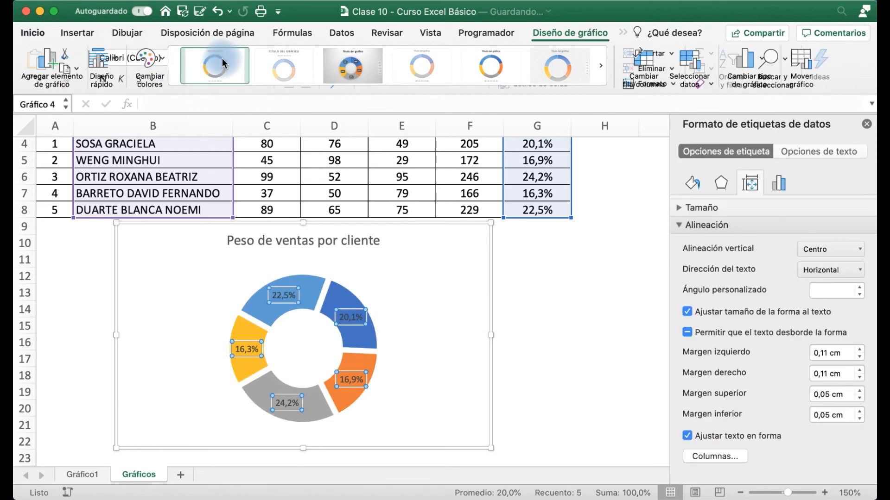
left_click(238, 59)
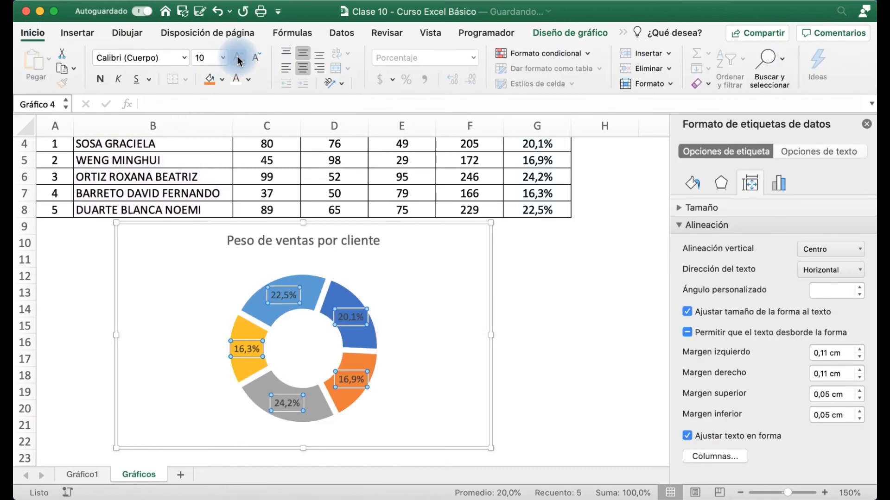
left_click(100, 83)
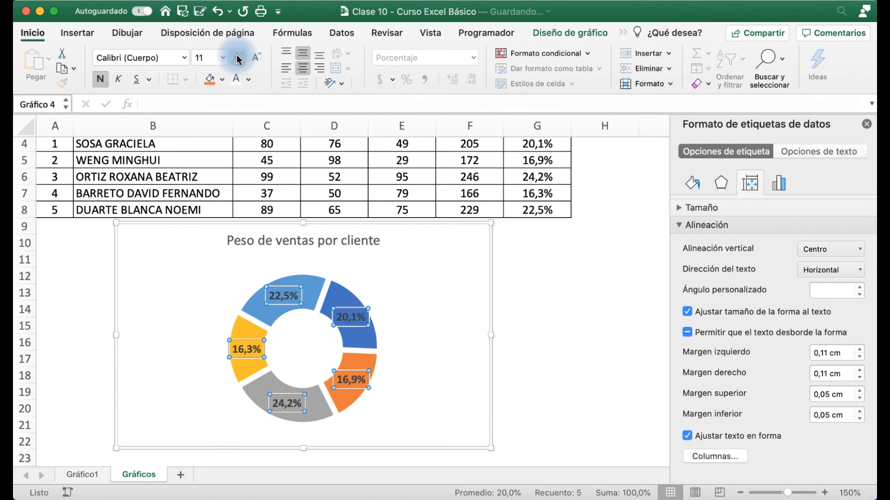
Include the category name alongside the value in the doughnut's data labels.
left_click(279, 288)
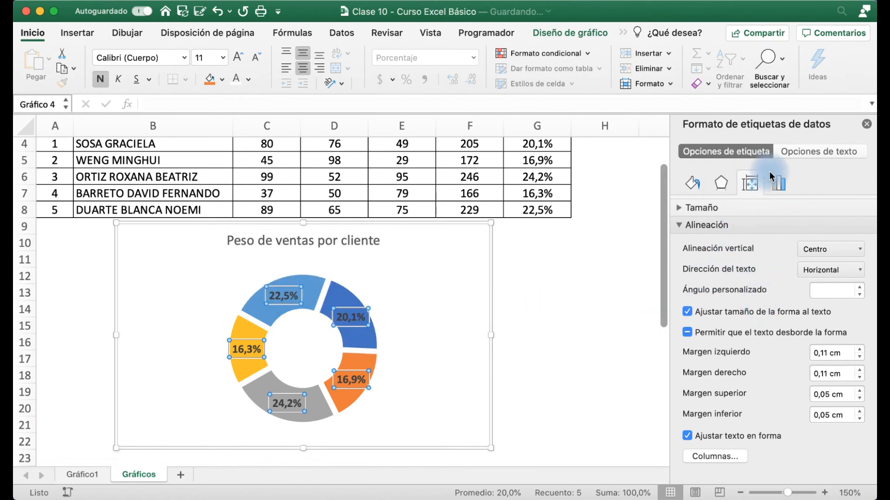
left_click(788, 187)
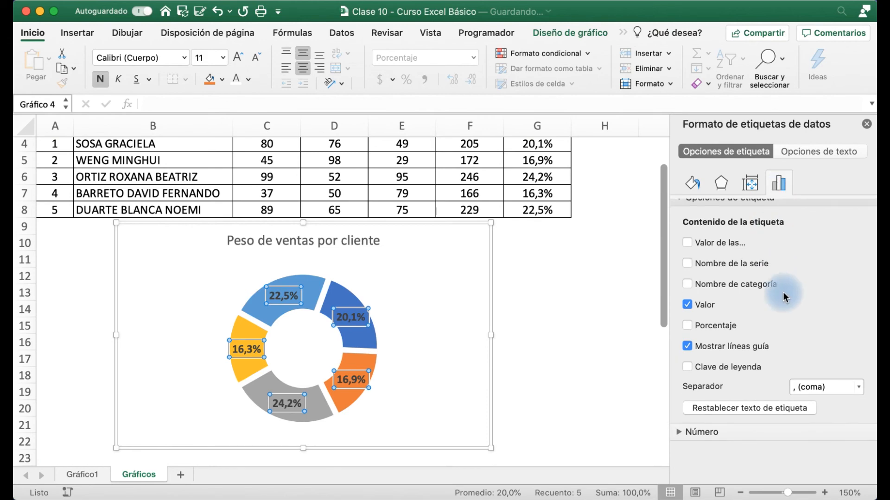
left_click(687, 295)
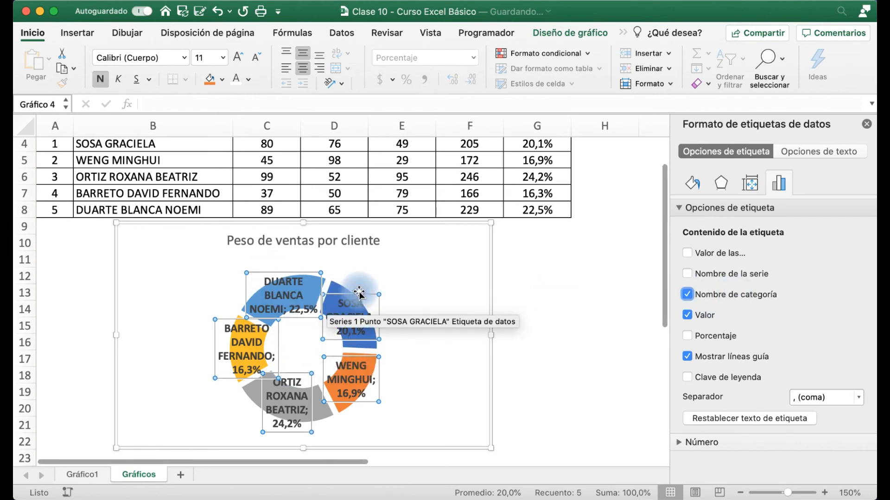
left_click(469, 302)
Move the data labels off the ring, with the dark blue and orange slices' labels to its right and the other three to its left.
left_click(366, 315)
left_click(359, 299)
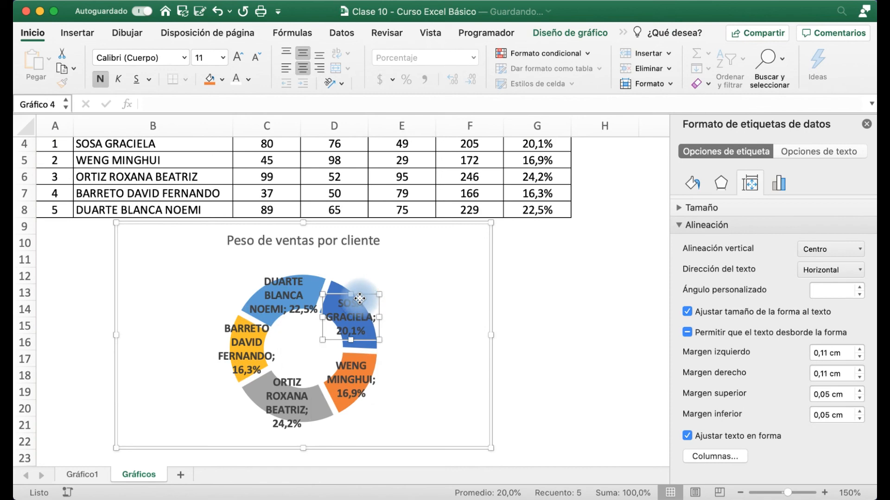
left_click_drag(362, 295, 435, 255)
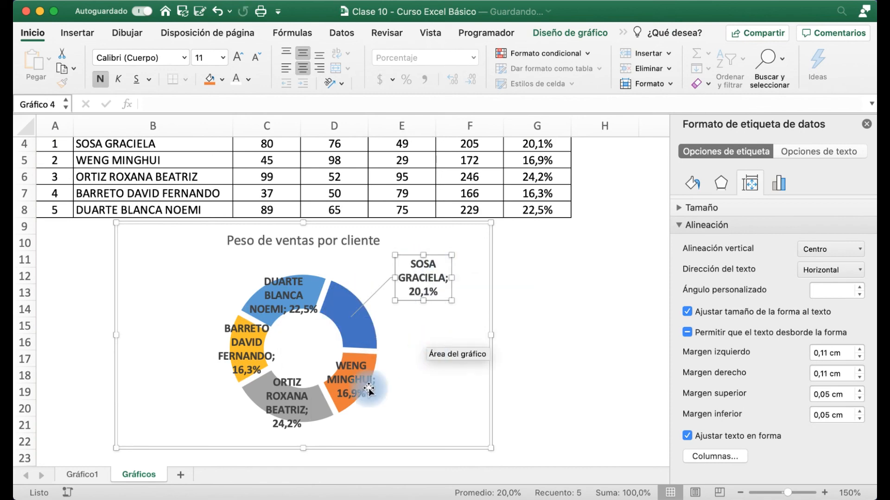
left_click(345, 377)
left_click_drag(366, 356, 436, 386)
left_click(281, 303)
left_click_drag(246, 273, 151, 256)
left_click(244, 340)
left_click_drag(229, 317, 144, 320)
left_click(287, 387)
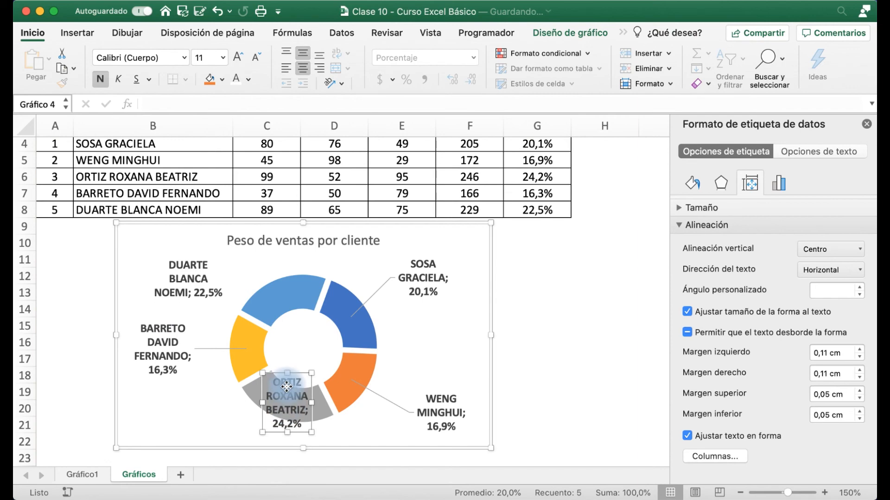
left_click_drag(278, 373, 154, 389)
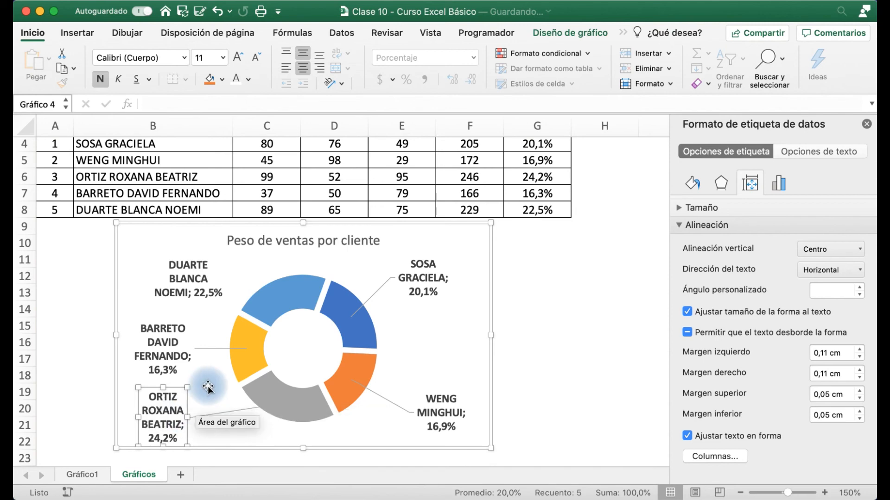
Widen the grey slice's data label so that its text wraps onto two lines.
left_click_drag(187, 417, 228, 413)
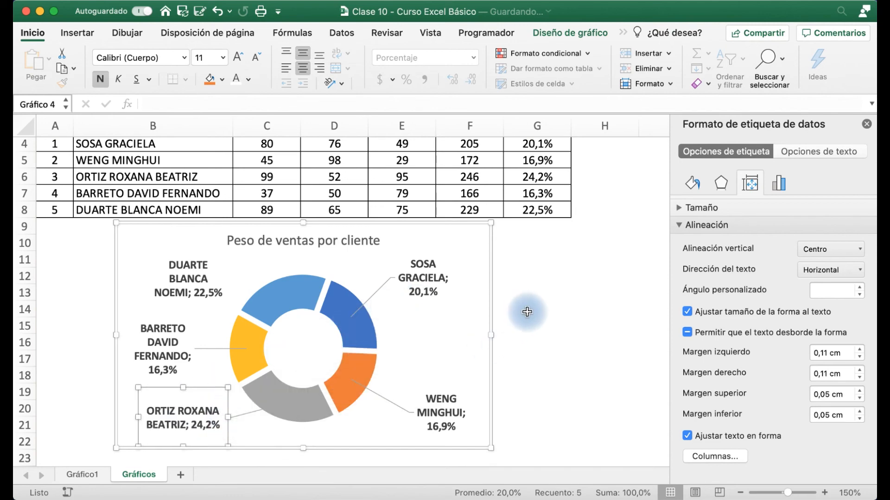
Format the doughnut chart's title as bold, italic and red with a font size of 16.
left_click(319, 242)
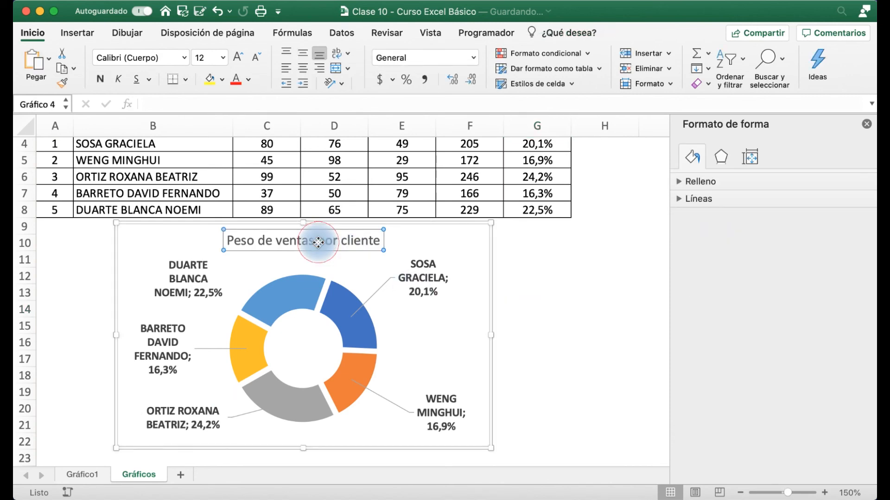
left_click(100, 79)
left_click(118, 79)
left_click(239, 58)
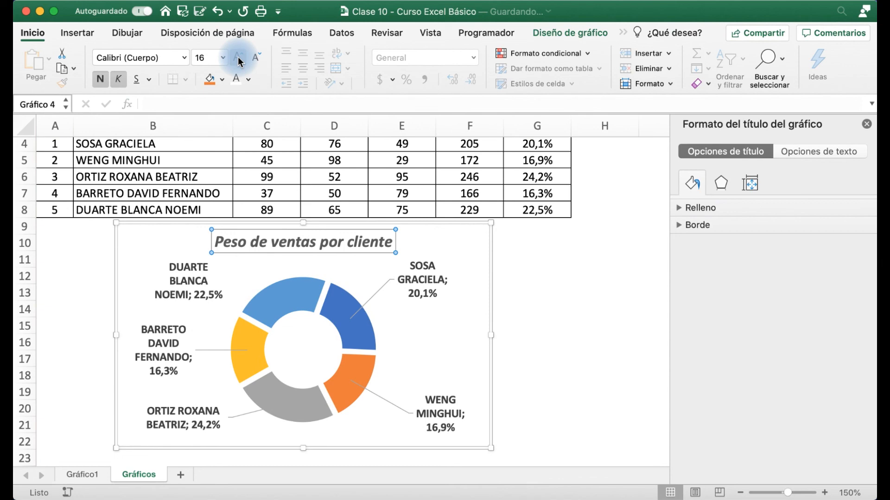
left_click(248, 79)
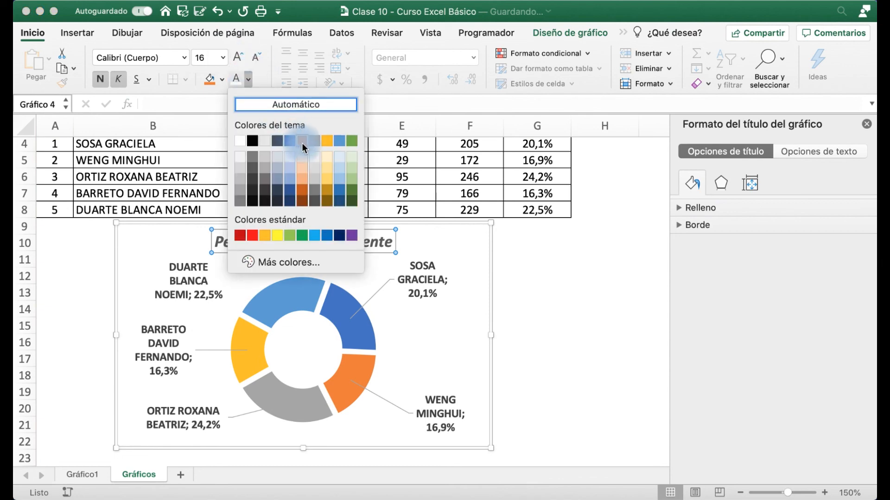
left_click(252, 236)
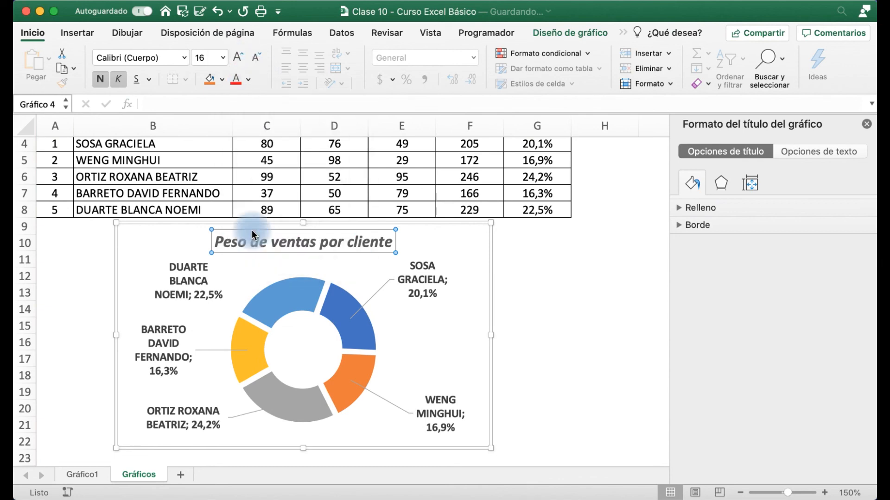
left_click(584, 276)
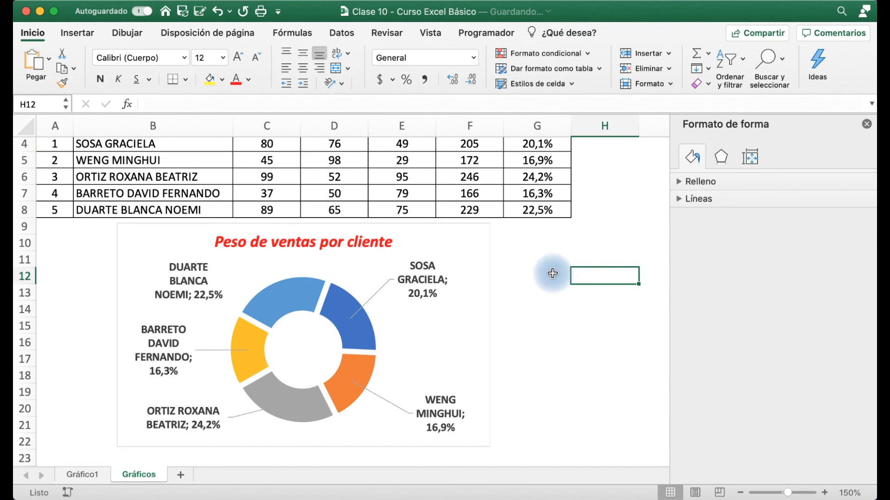
Shift the doughnut chart down and left so that it sits clear below the table.
left_click(454, 233)
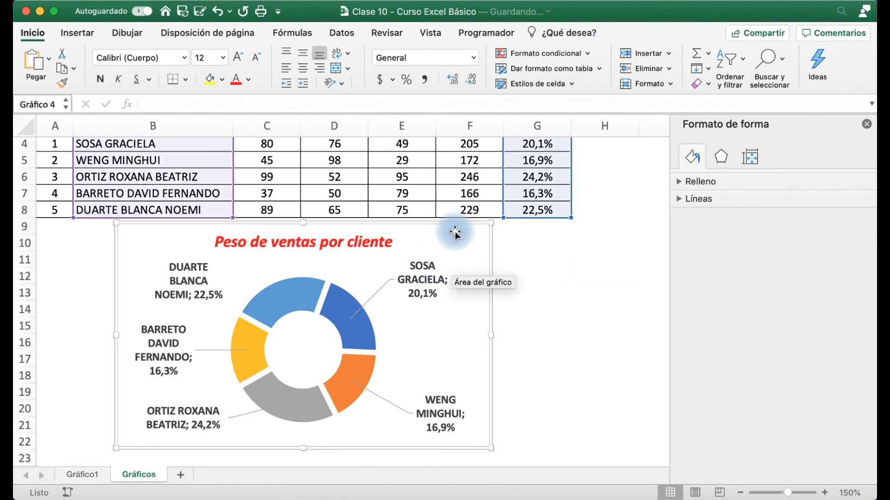
left_click_drag(447, 225, 384, 252)
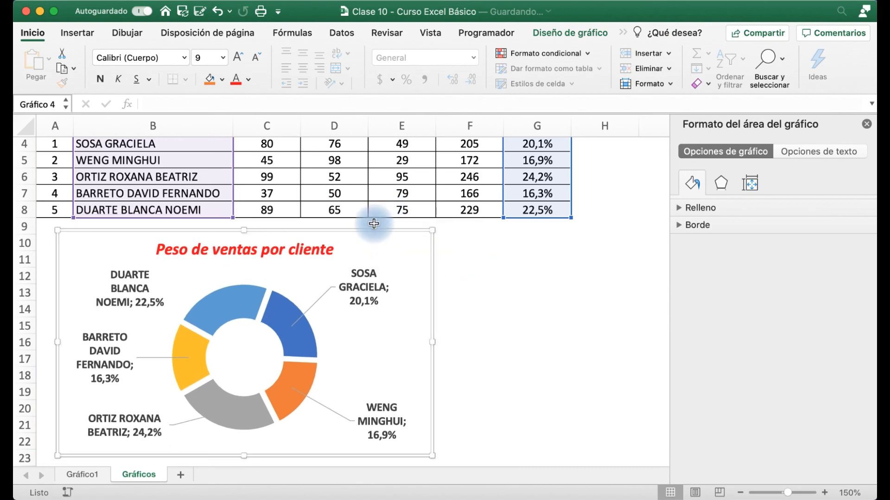
Check the column chart's sheet Gráfico1, and move the doughnut chart from Gráficos onto a new sheet of its own.
left_click(93, 480)
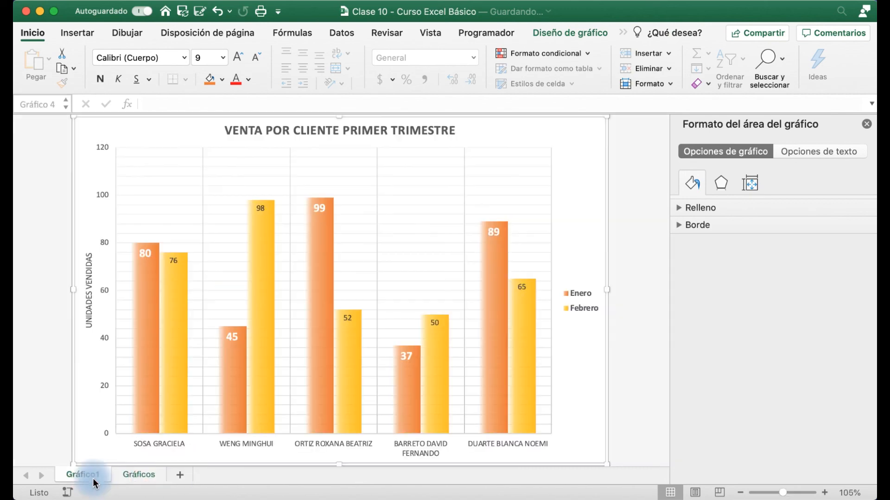
left_click(139, 470)
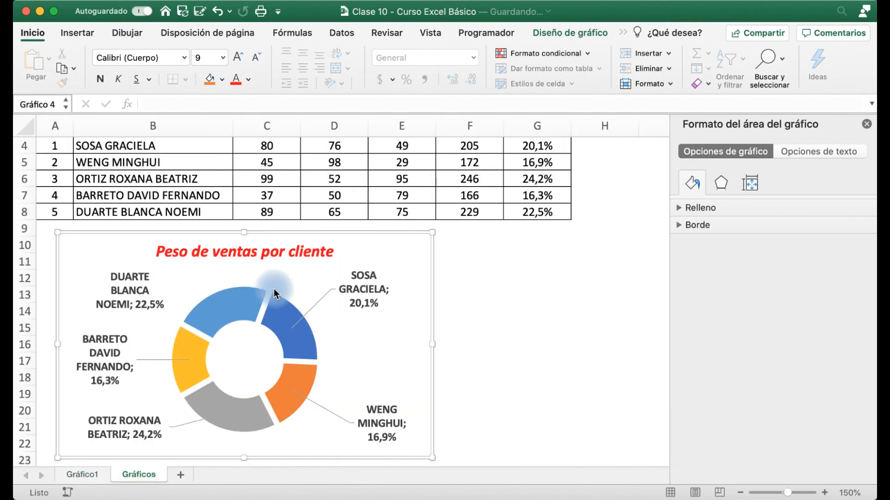
right_click(353, 238)
left_click(403, 317)
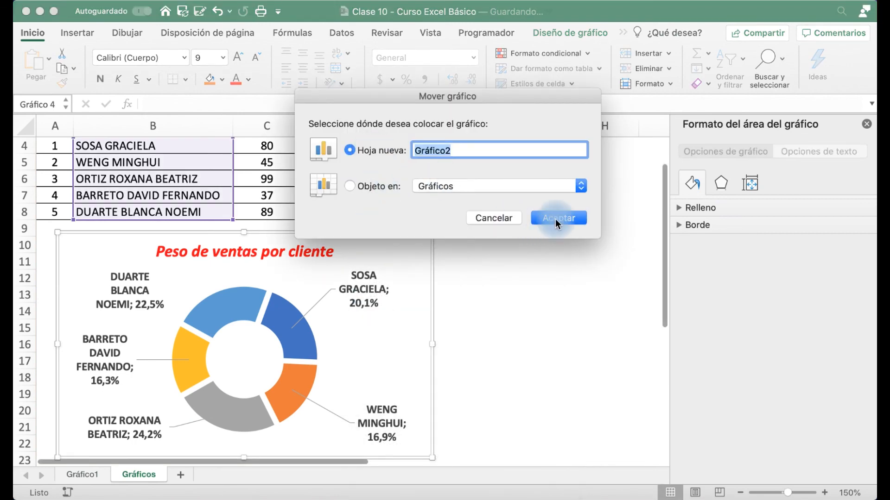
left_click(557, 219)
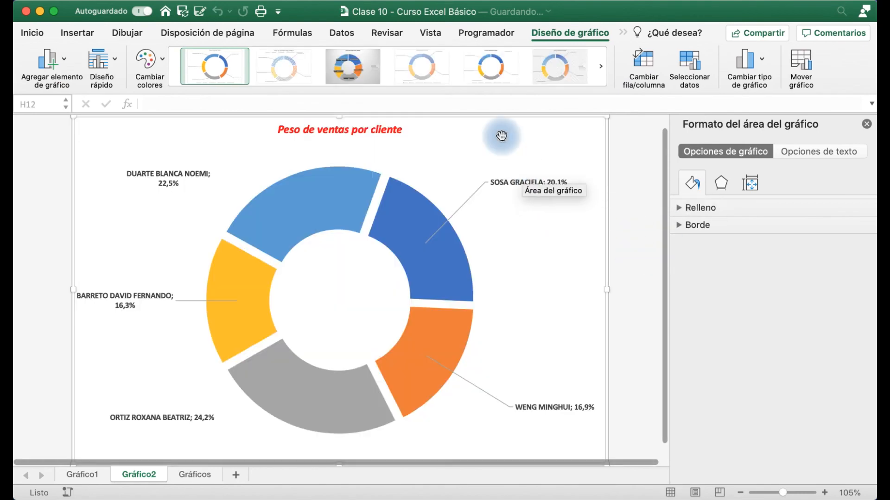
Move the doughnut chart back into the Gráficos sheet as an embedded object.
right_click(502, 135)
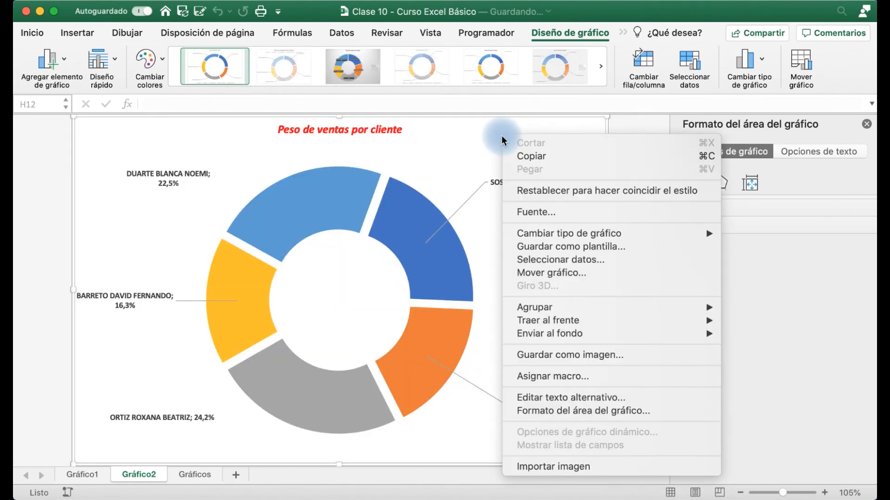
left_click(553, 272)
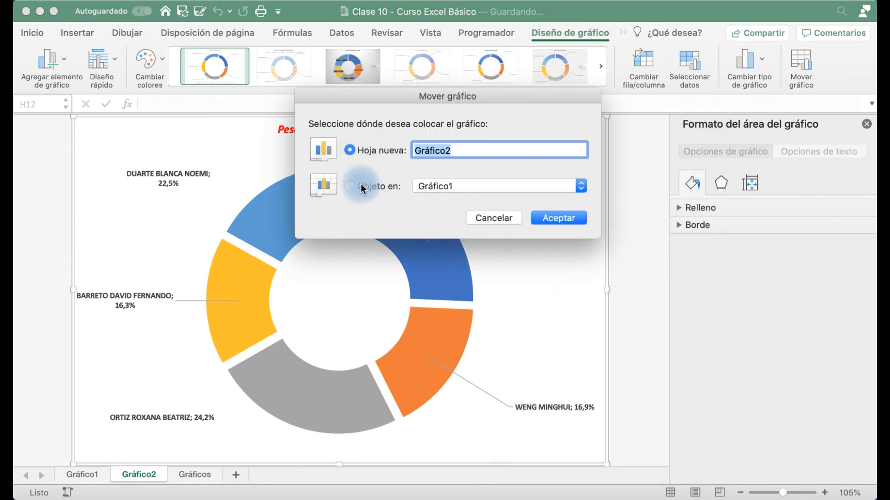
left_click(361, 185)
left_click(443, 185)
left_click(449, 198)
left_click(549, 220)
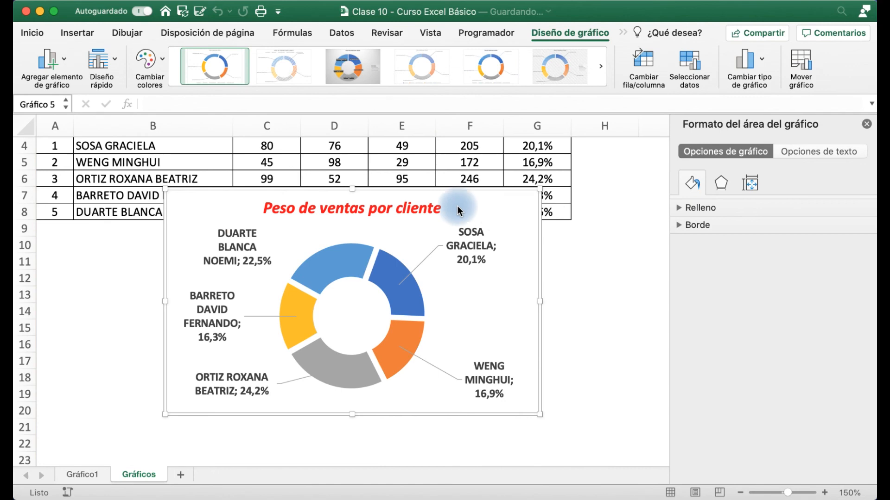
Place the doughnut chart directly below the table from column A and widen it to the end of column G.
left_click_drag(433, 190, 303, 220)
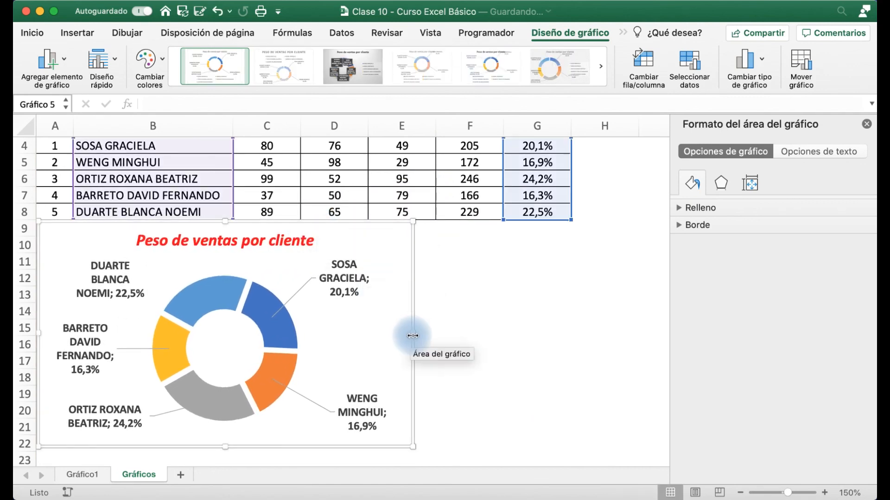
left_click_drag(414, 335, 572, 332)
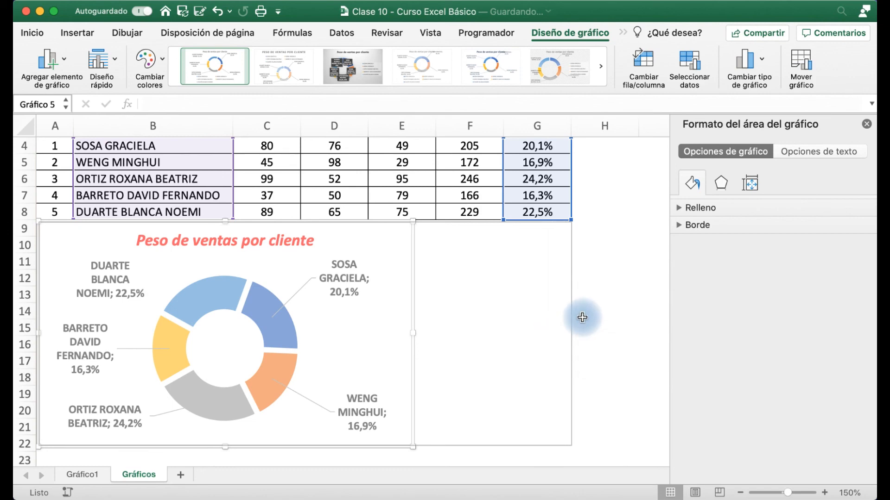
left_click(592, 288)
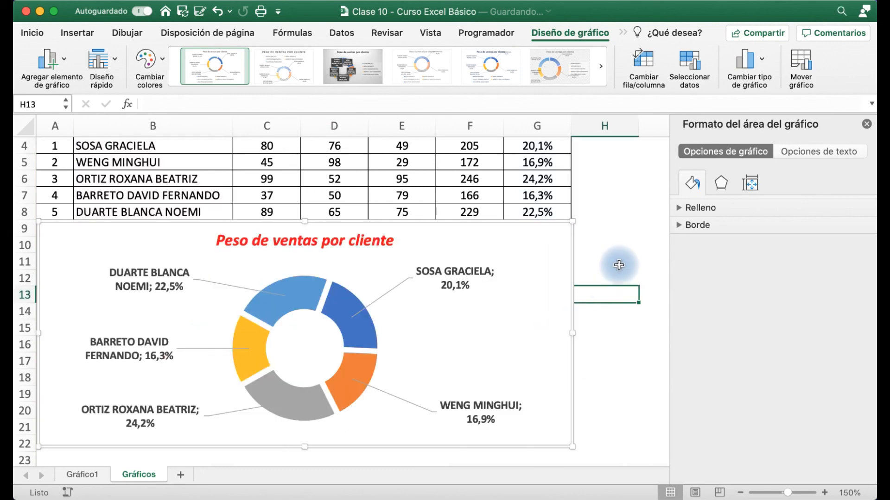
Set the Gráficos sheet's zoom to 100% and bring the table headers into view.
left_click(426, 36)
left_click(383, 58)
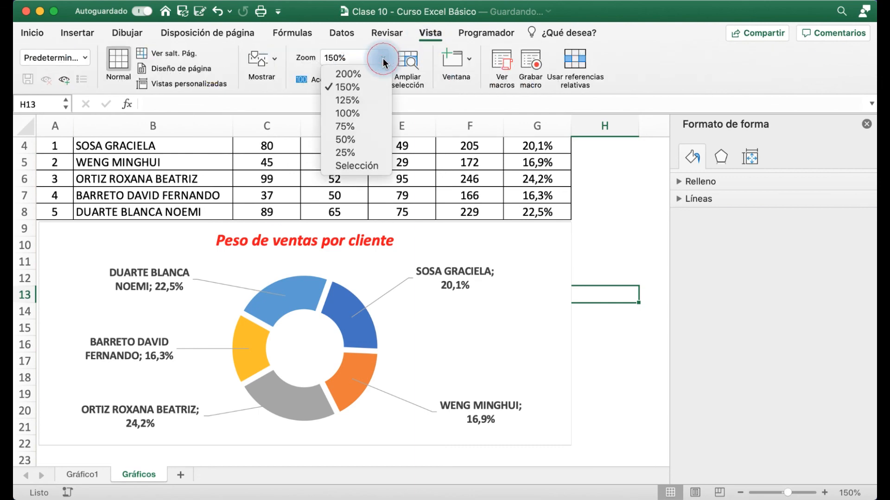
left_click(354, 114)
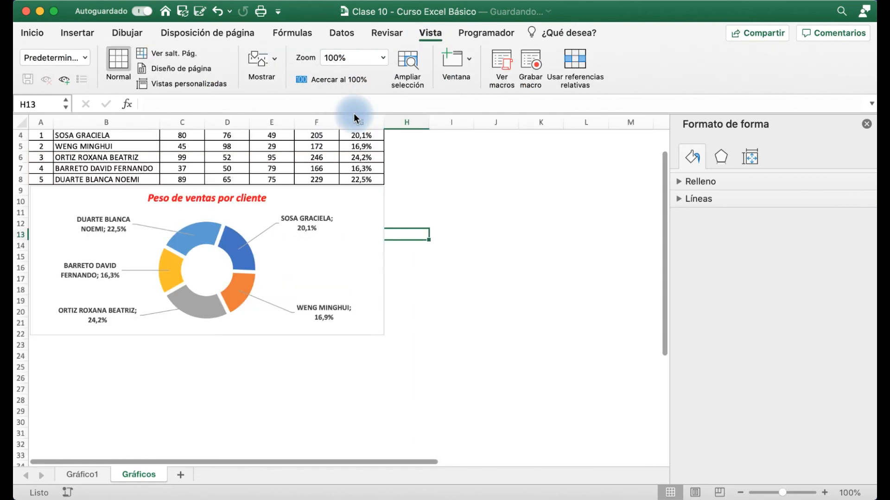
scroll(537, 296, "down", 2)
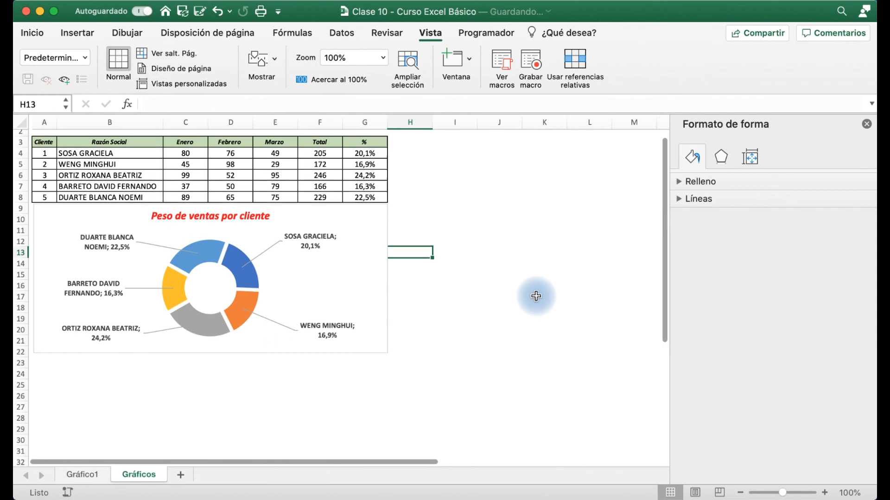
Close the format pane and set the Gráficos sheet's zoom to 125%.
left_click(866, 124)
left_click(380, 60)
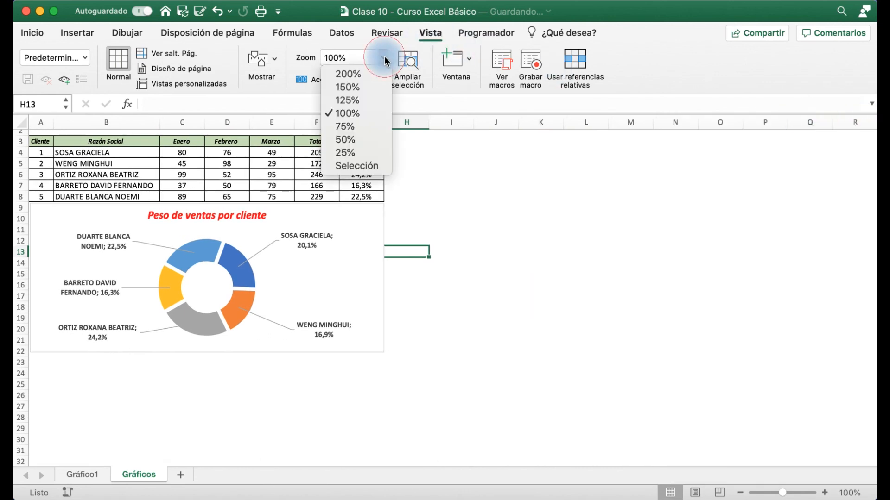
left_click(354, 99)
left_click(674, 235)
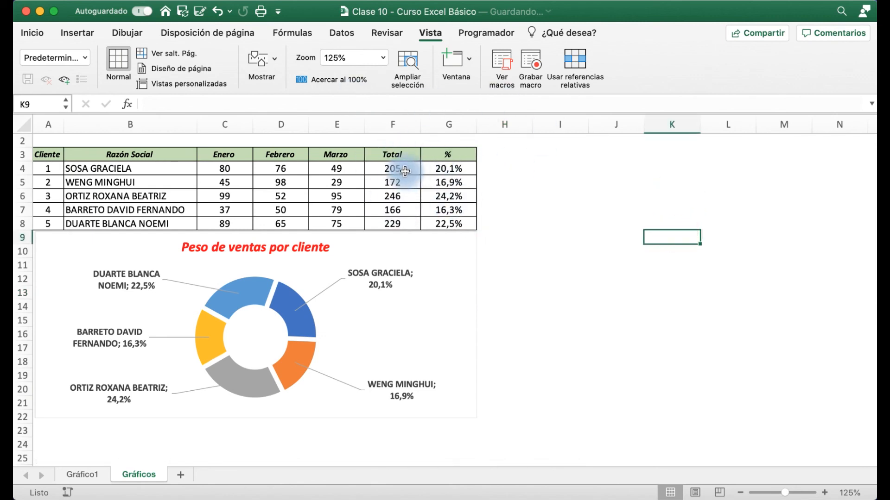
Change client 2's sales in row 5 to 145 for Enero, 150 for Febrero and 129 for Marzo.
left_click(241, 182)
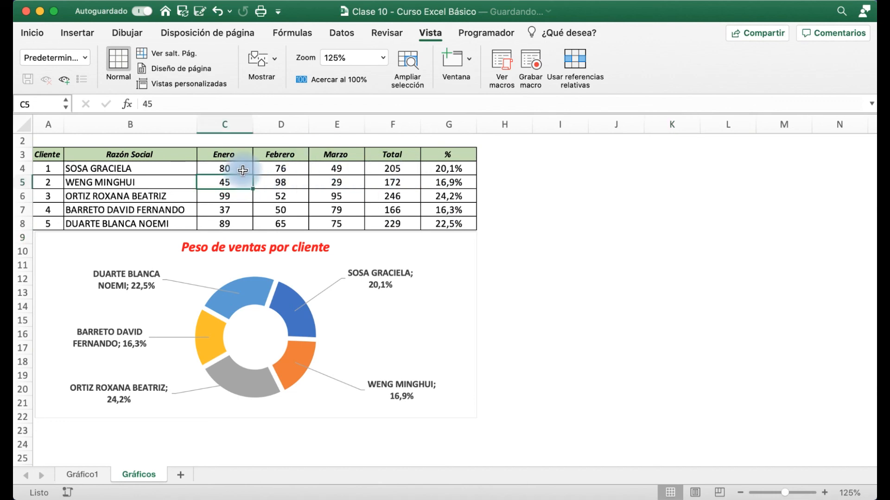
type("145")
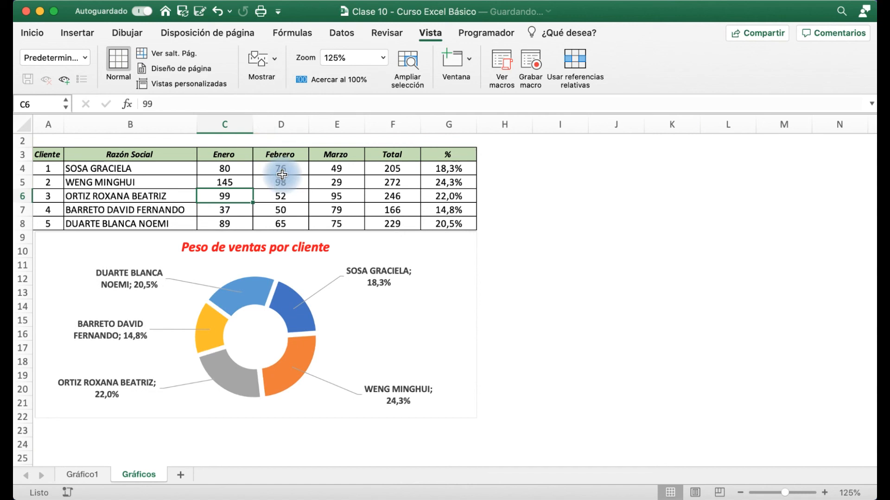
left_click(294, 182)
type("150")
key("Return")
key("Up")
key("Right")
type("129")
key("Return")
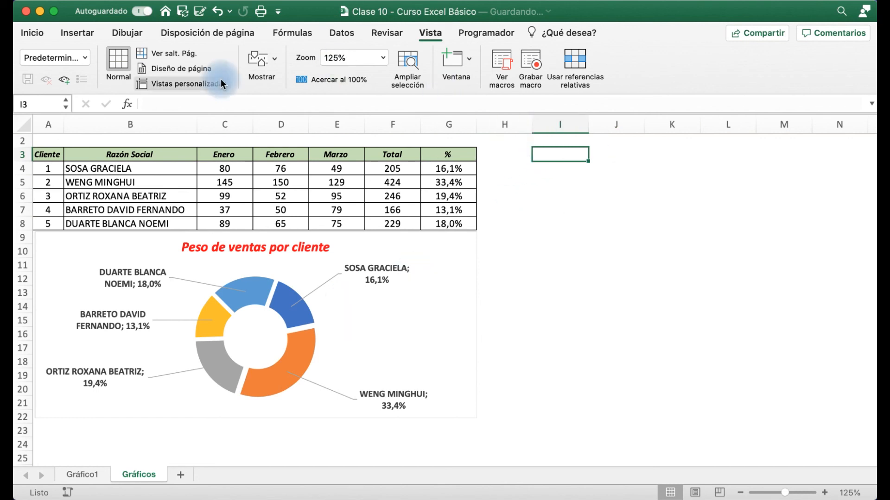
Look through the text and text box formatting options of the doughnut chart's area, and close the format pane.
left_click(82, 32)
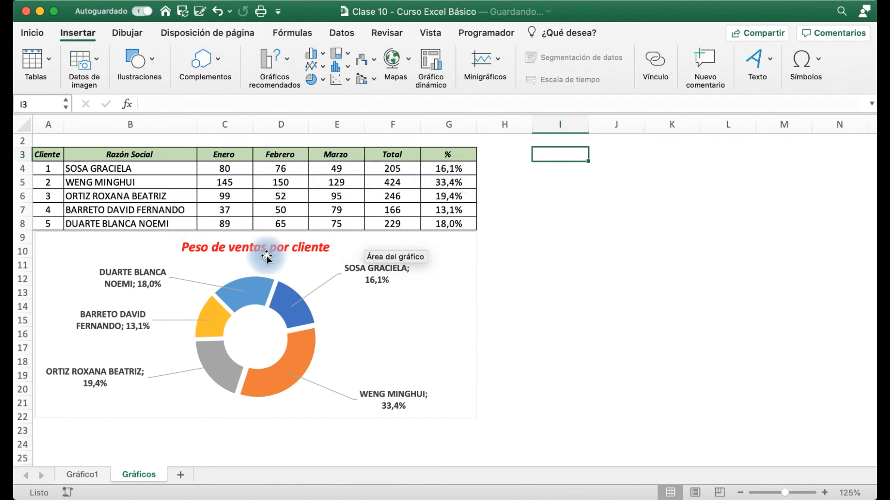
left_click(461, 263)
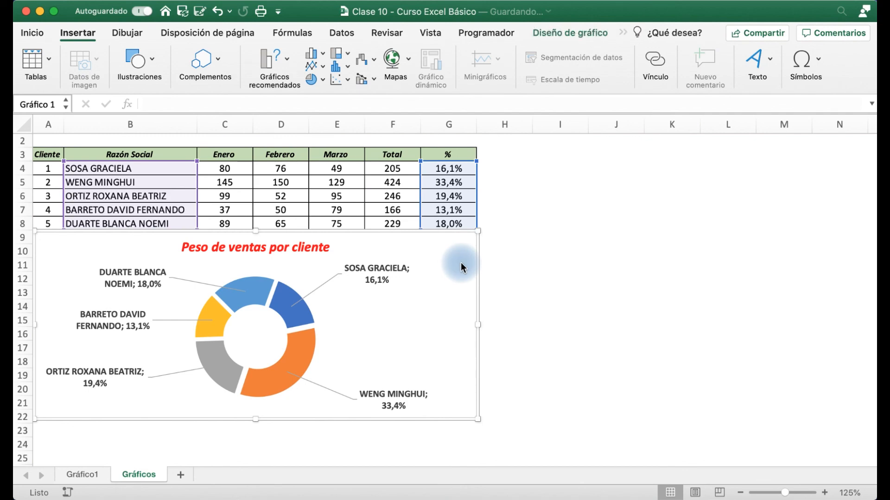
right_click(462, 266)
left_click(554, 459)
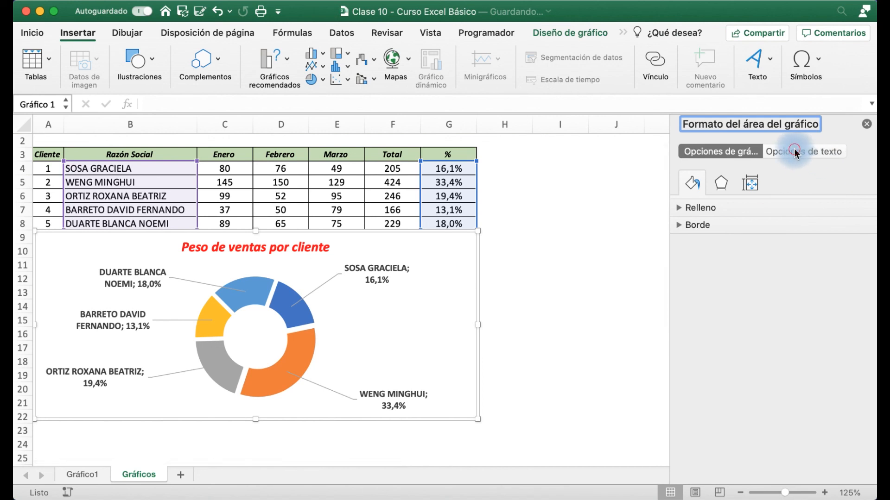
left_click(816, 156)
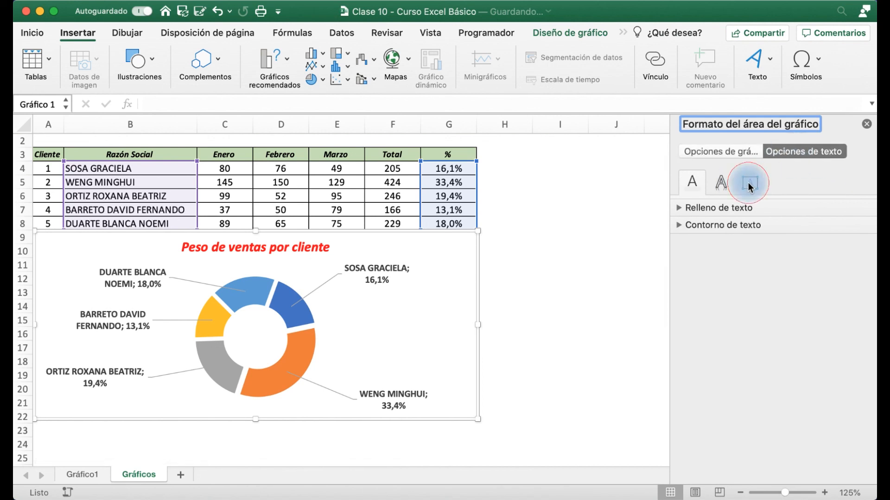
left_click(749, 184)
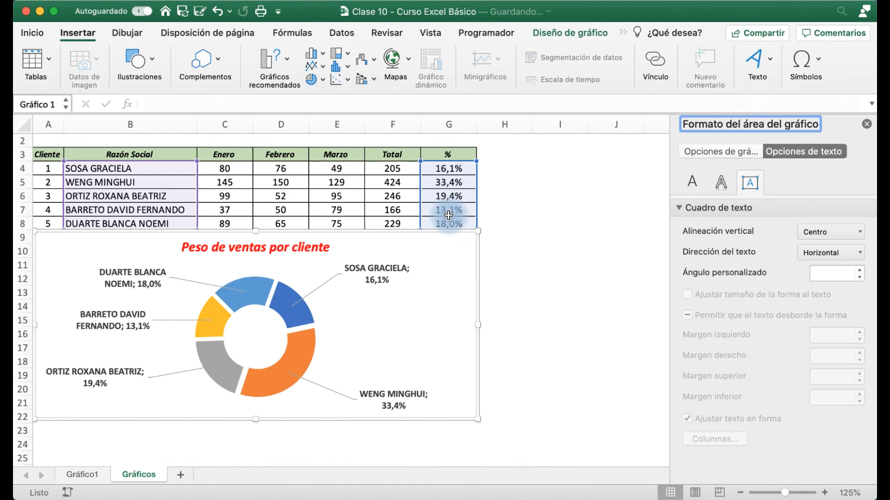
left_click(867, 126)
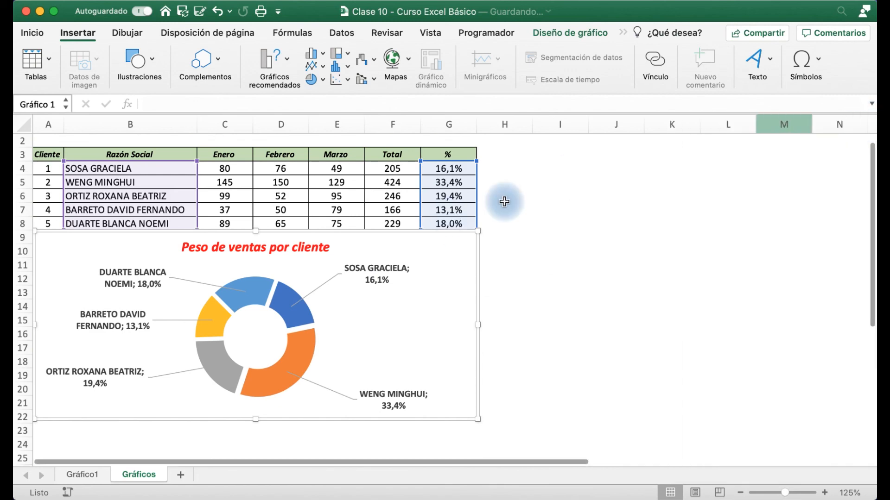
left_click(504, 201)
left_click(575, 168)
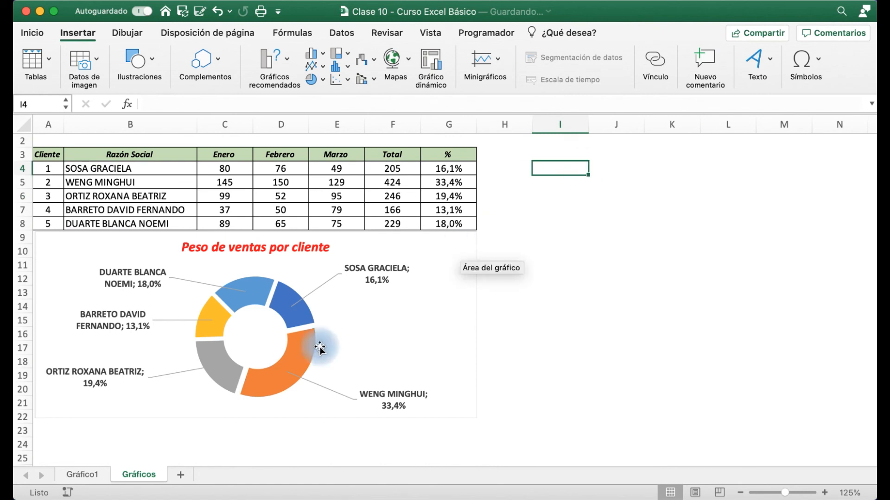